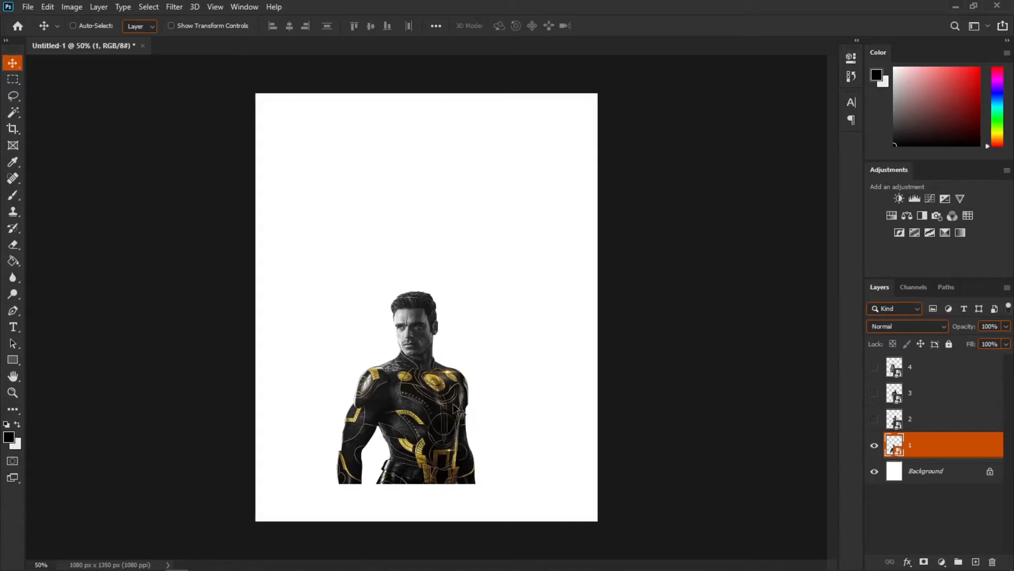
# Step: Free-transform layer 1's figure, scaling it up to about 119% and moving it down to the canvas bottom
pyautogui.hotkey('ctrl', 't')
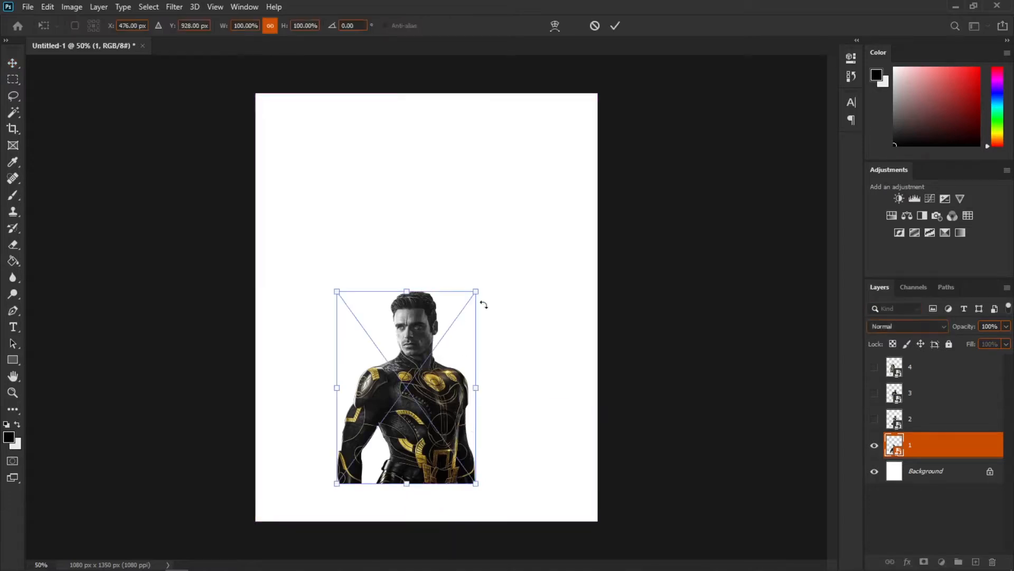
pyautogui.moveTo(476, 292); pyautogui.dragTo(508, 245)
pyautogui.moveTo(483, 340); pyautogui.dragTo(480, 374)
pyautogui.moveTo(503, 283); pyautogui.dragTo(500, 290)
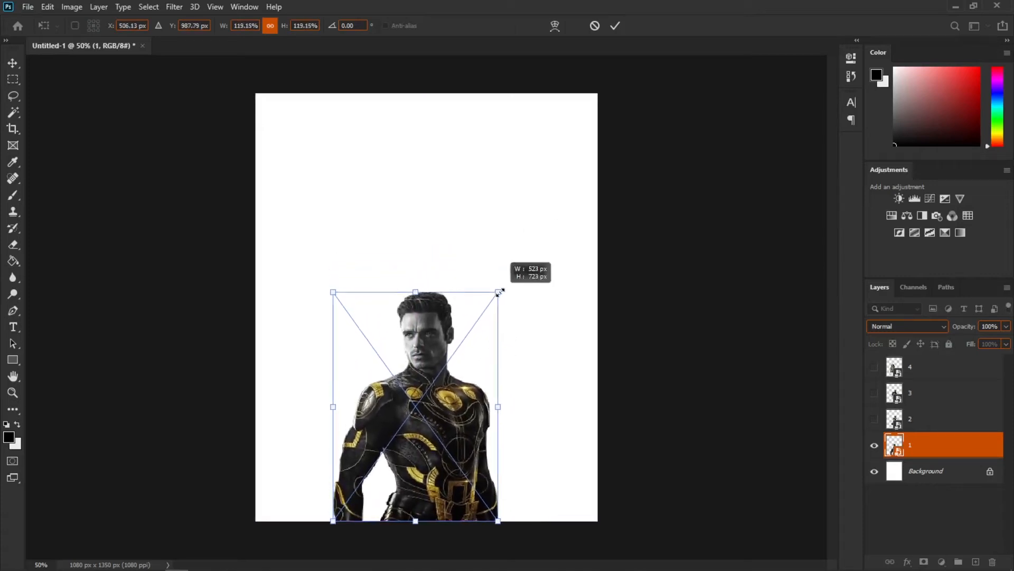
pyautogui.moveTo(459, 350); pyautogui.dragTo(459, 342)
pyautogui.press('Return')
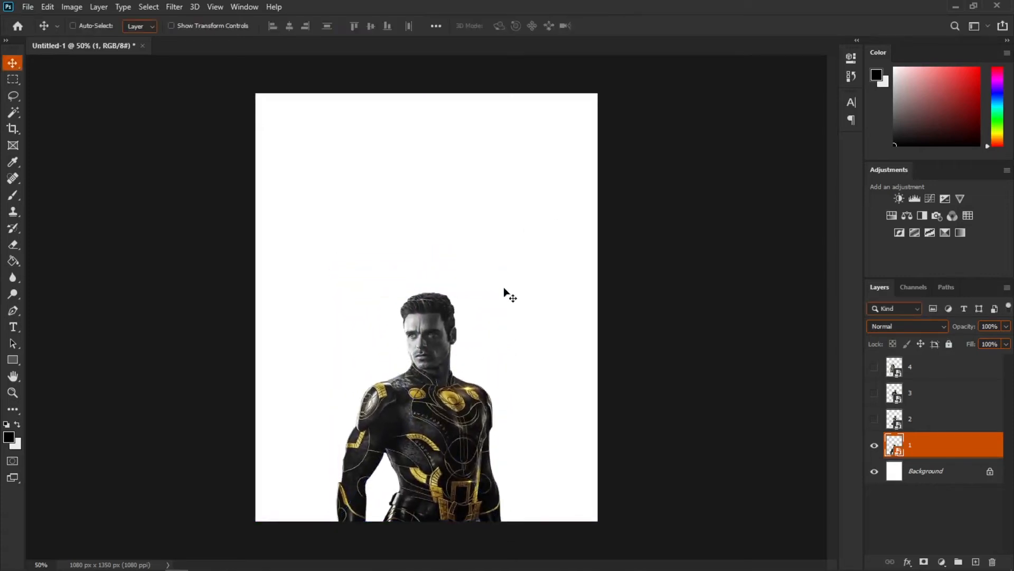
# Step: Show layer 2, move it beneath layer 1, and position its figure to the left behind the man
pyautogui.click(875, 418)
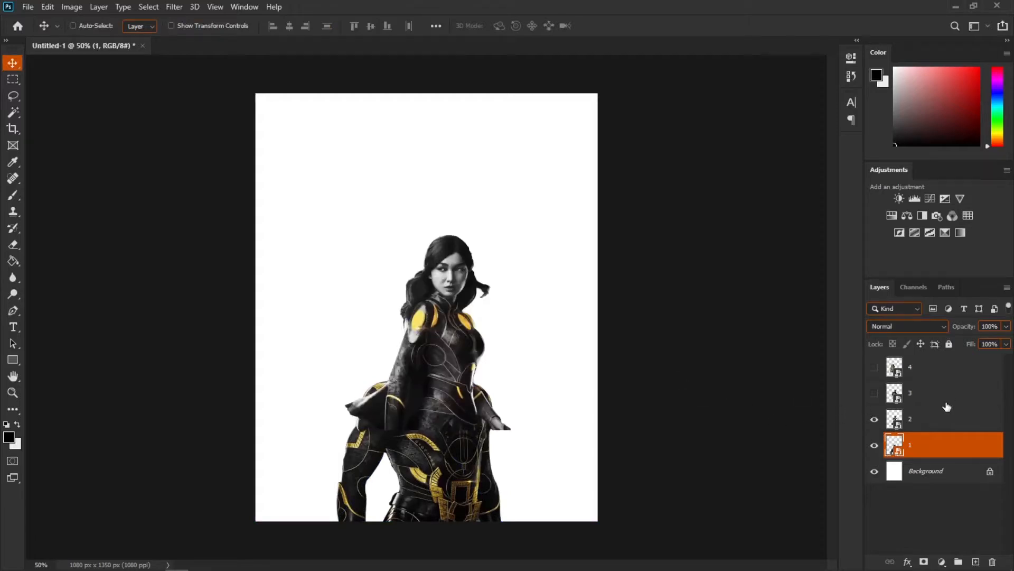
pyautogui.moveTo(934, 429); pyautogui.dragTo(924, 457)
pyautogui.moveTo(469, 356); pyautogui.dragTo(382, 440)
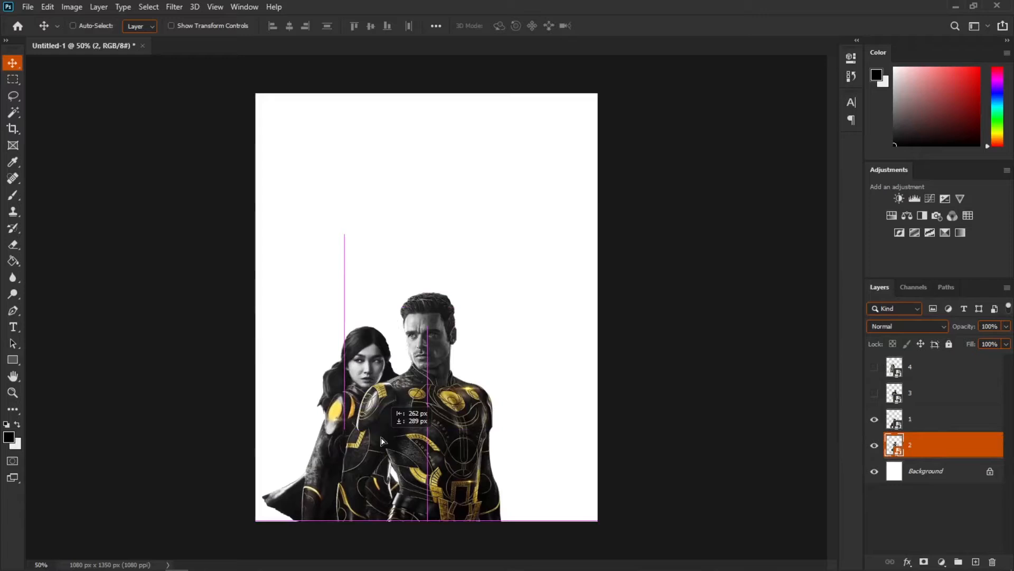
pyautogui.moveTo(382, 440); pyautogui.dragTo(349, 421)
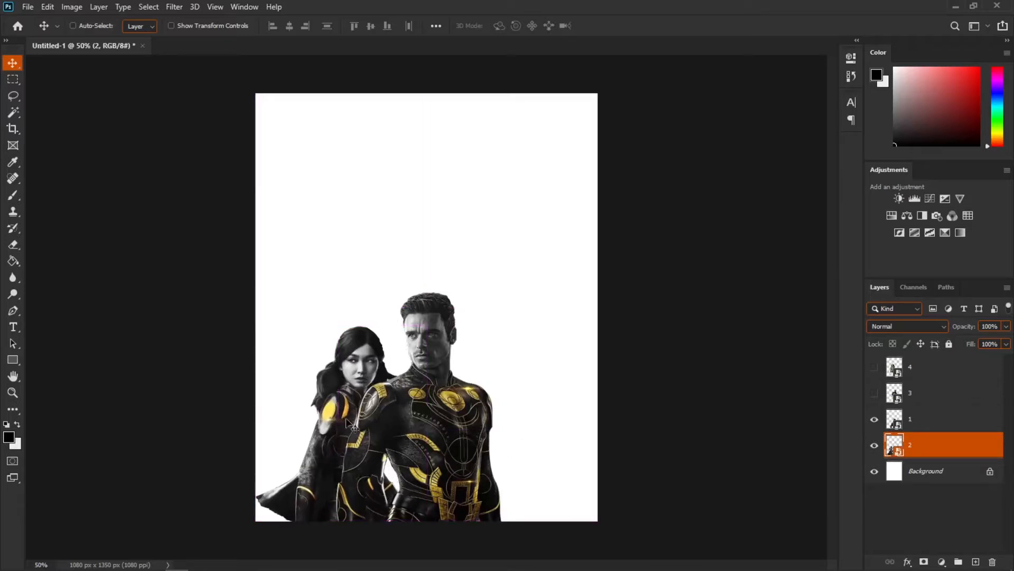
# Step: Show layer 3, place it beneath layer 1, and move its figure to the man's right
pyautogui.click(875, 393)
pyautogui.click(937, 394)
pyautogui.moveTo(937, 393); pyautogui.dragTo(937, 430)
pyautogui.moveTo(472, 345); pyautogui.dragTo(539, 438)
pyautogui.press('ctrl')
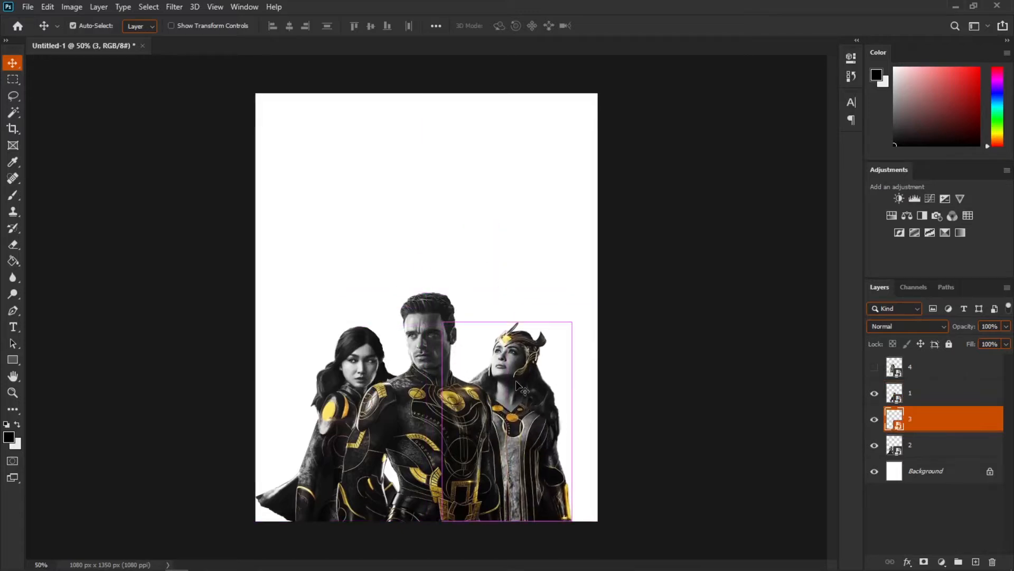
# Step: Flip layer 3's figure horizontally and scale it up to about 104%
pyautogui.hotkey('ctrl', 't')
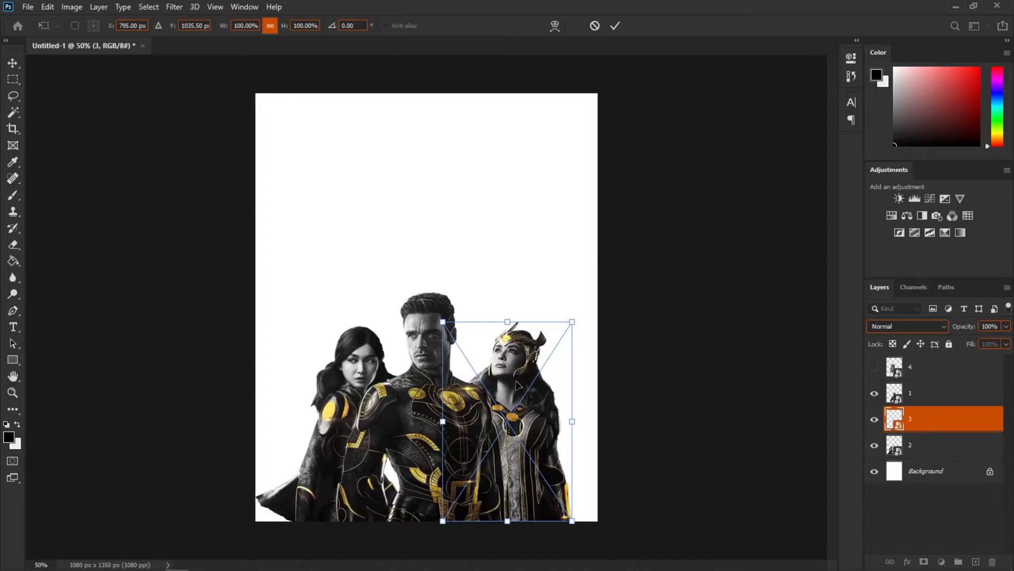
pyautogui.rightClick(517, 385)
pyautogui.click(558, 359)
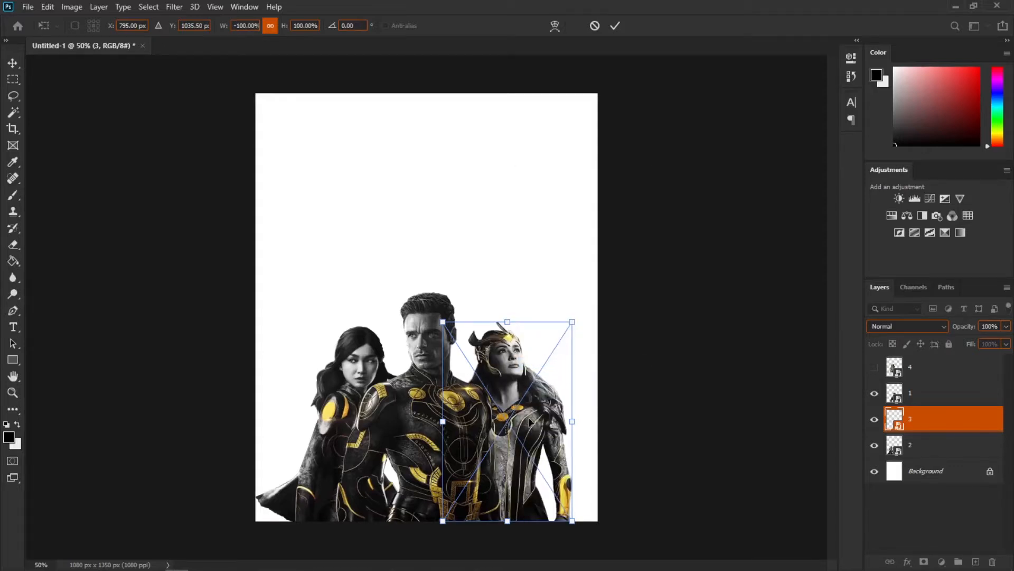
pyautogui.moveTo(548, 466); pyautogui.dragTo(550, 466)
pyautogui.moveTo(576, 323); pyautogui.dragTo(587, 316)
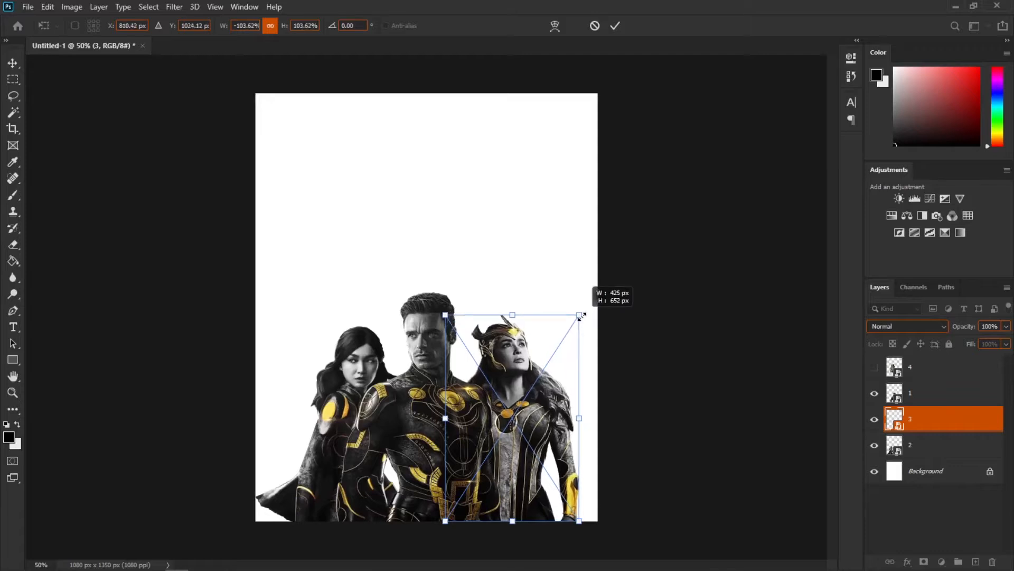
pyautogui.moveTo(562, 386); pyautogui.dragTo(557, 390)
pyautogui.press('Return')
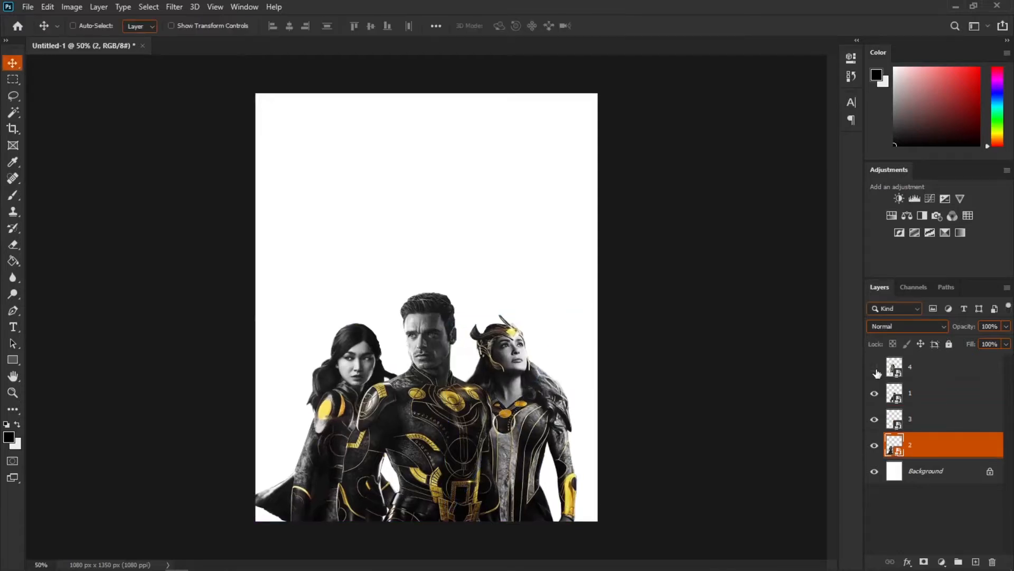
# Step: Show layer 4 and move it to the bottom of the stack just above Background
pyautogui.click(875, 366)
pyautogui.click(934, 372)
pyautogui.moveTo(925, 373); pyautogui.dragTo(921, 457)
# Step: Scale layer 4's figure up to about 145% and position it behind the group as the top figure
pyautogui.hotkey('ctrl', 't')
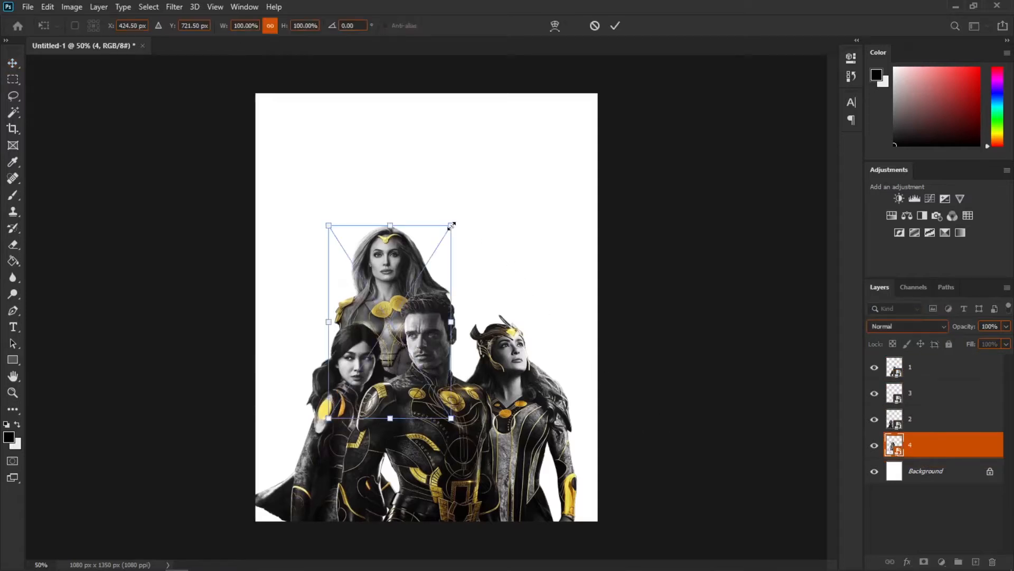
pyautogui.moveTo(451, 226); pyautogui.dragTo(509, 159)
pyautogui.moveTo(465, 274); pyautogui.dragTo(468, 359)
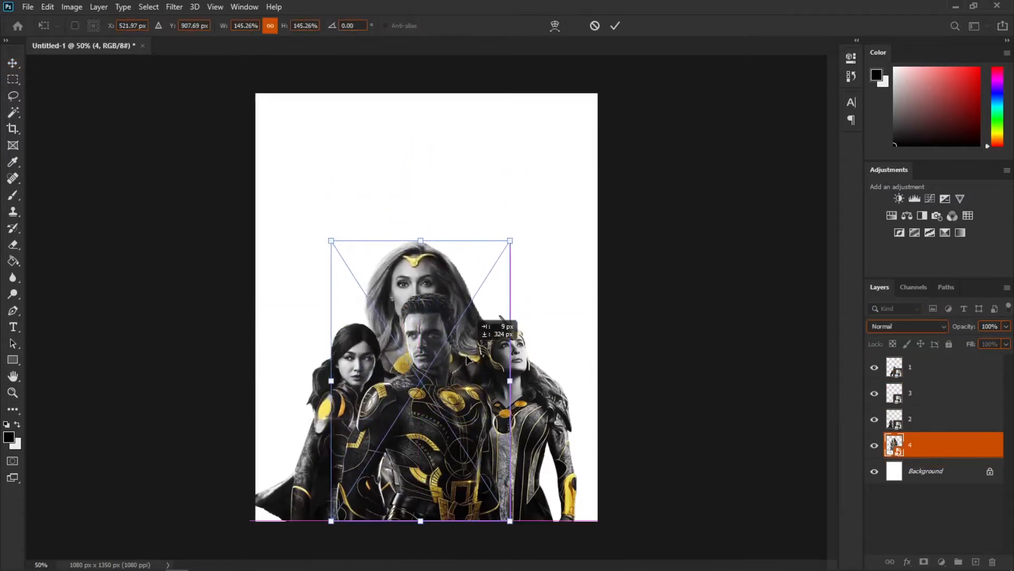
pyautogui.press('Return')
# Step: Add an Exposure adjustment clipped to layer 2, lower its exposure, and invert its mask to black
pyautogui.hotkey('ctrl', '0')
pyautogui.click(938, 419)
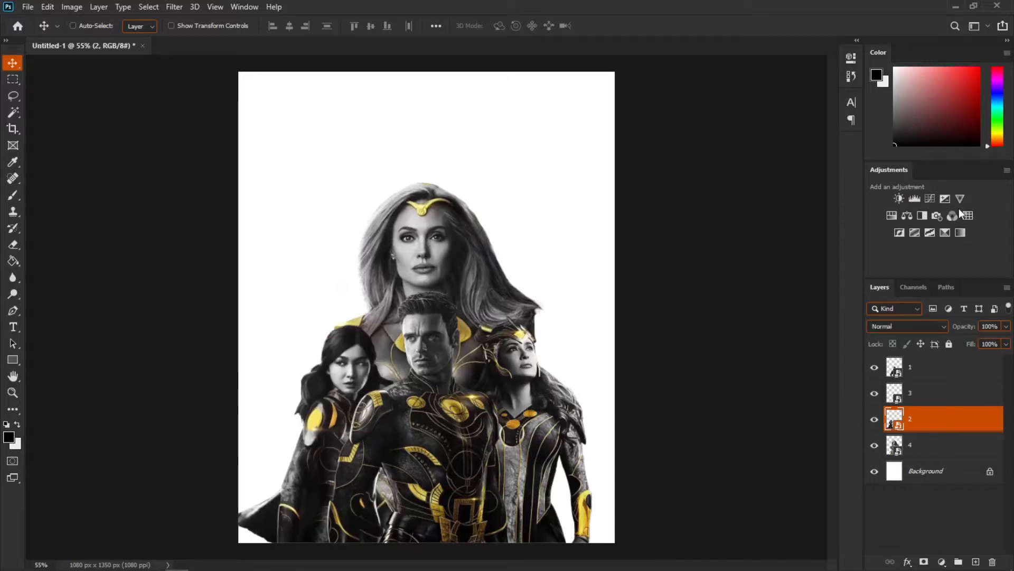
pyautogui.click(945, 198)
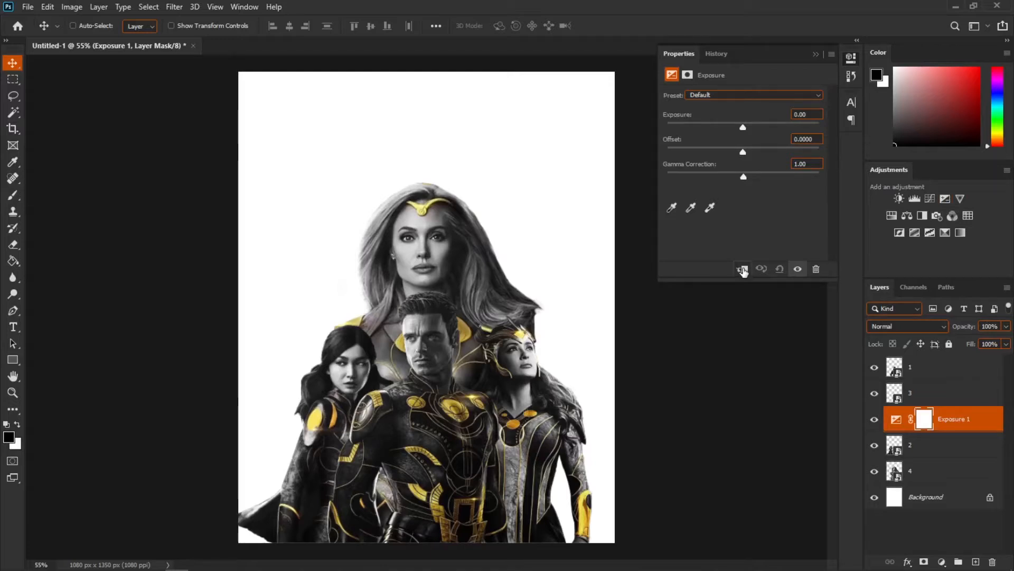
pyautogui.click(742, 270)
pyautogui.moveTo(742, 128); pyautogui.dragTo(719, 127)
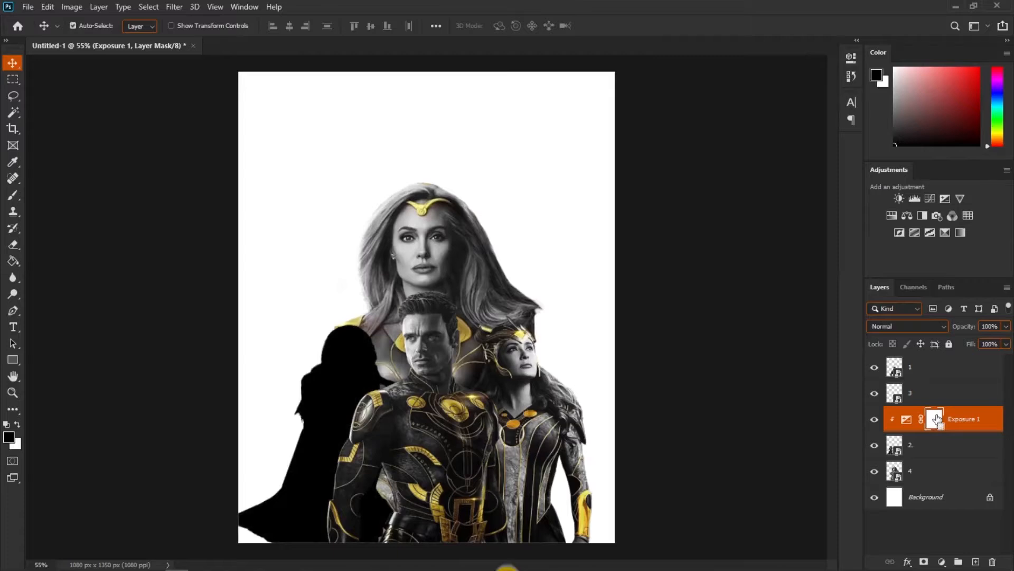
pyautogui.hotkey('ctrl', 'i')
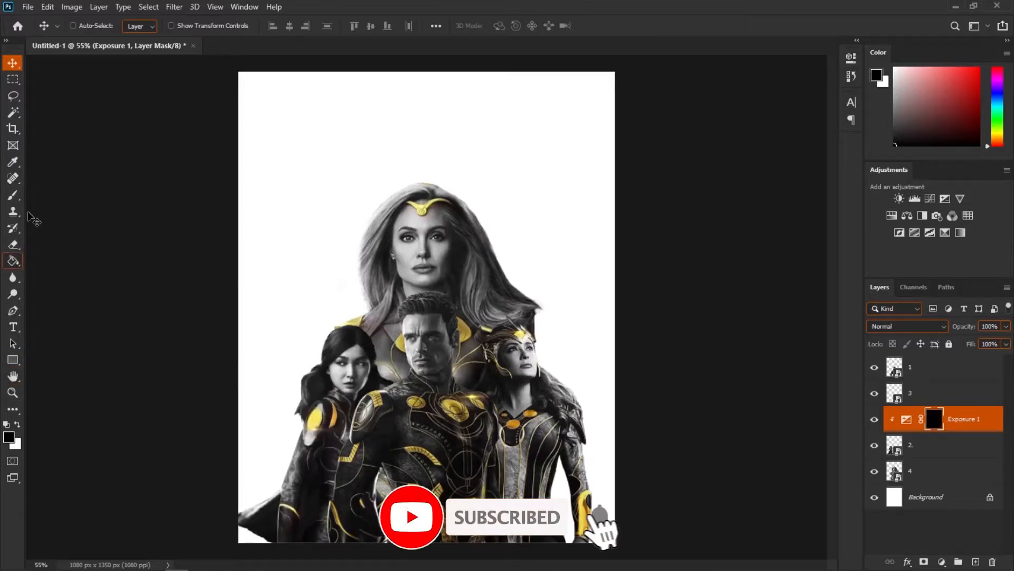
# Step: Paint on the Exposure mask with the Brush over the lower part of the left woman's figure
pyautogui.click(18, 196)
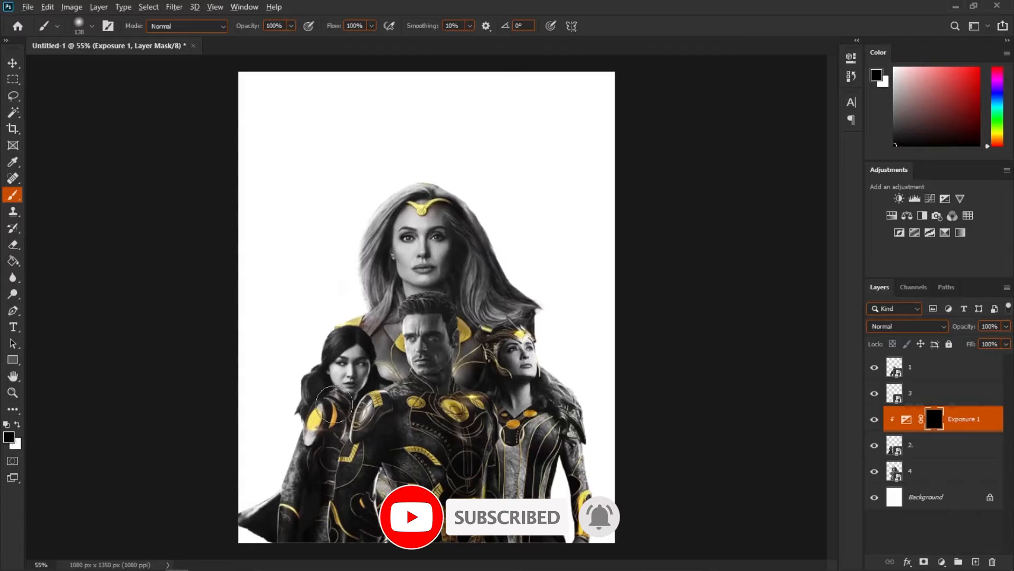
pyautogui.scroll(3, 334, 391)
pyautogui.press('x')
pyautogui.moveTo(367, 436)
pyautogui.mouseDown()
pyautogui.moveTo(321, 437)
pyautogui.moveTo(292, 472)
pyautogui.moveTo(299, 511)
pyautogui.moveTo(320, 505)
pyautogui.mouseUp()
pyautogui.press('x')
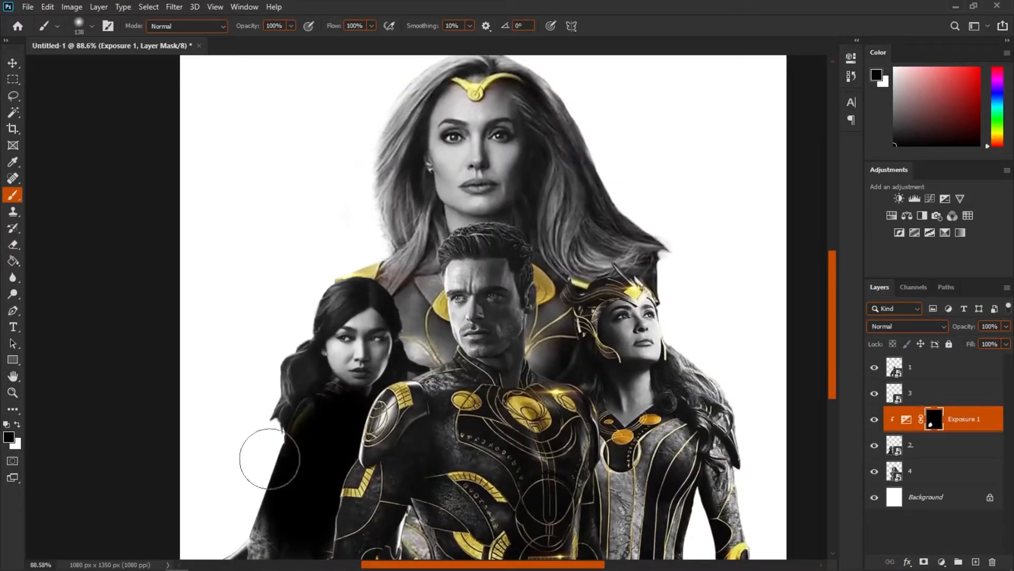
pyautogui.moveTo(246, 392); pyautogui.dragTo(322, 476)
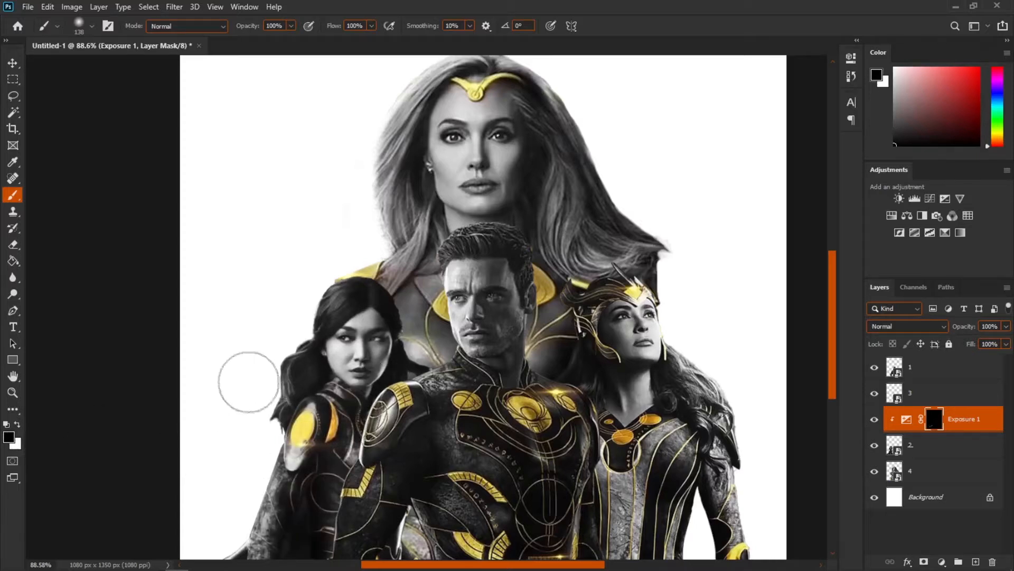
pyautogui.press('x')
pyautogui.press('x')
pyautogui.press('x')
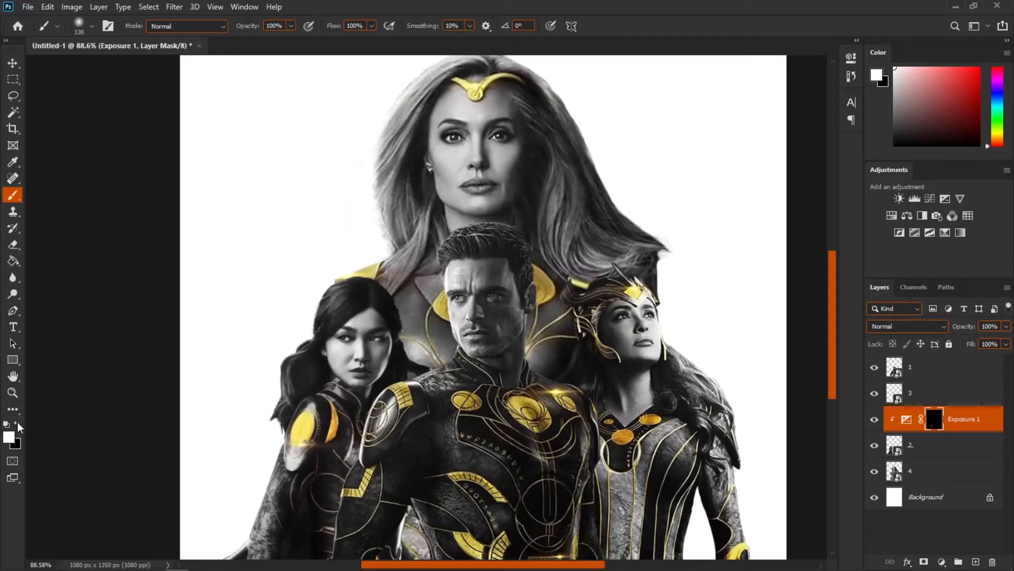
# Step: Set the brush opacity to 21% for soft mask painting
pyautogui.scroll(8, 368, 416)
pyautogui.moveTo(362, 473); pyautogui.dragTo(355, 368)
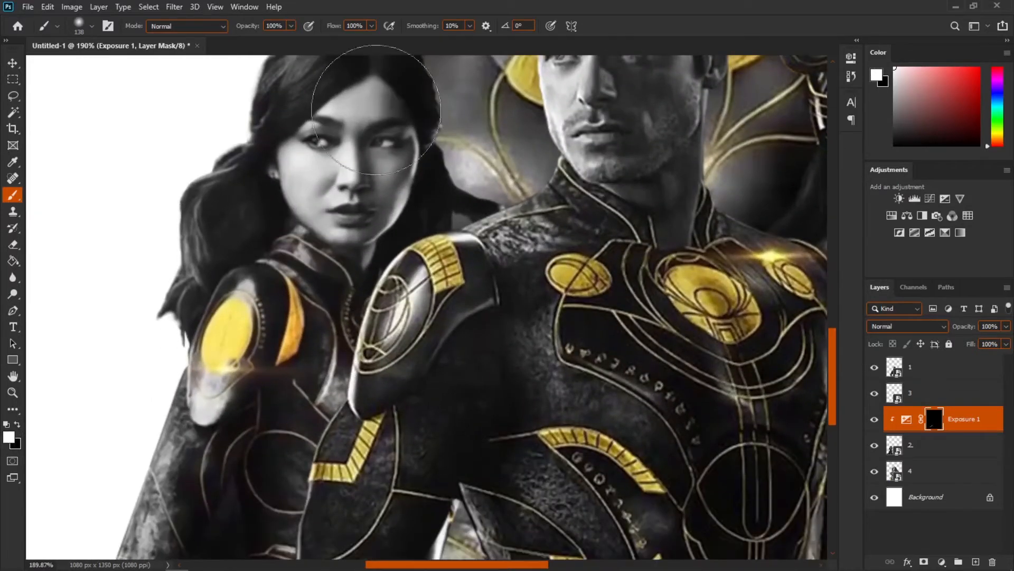
pyautogui.click(291, 26)
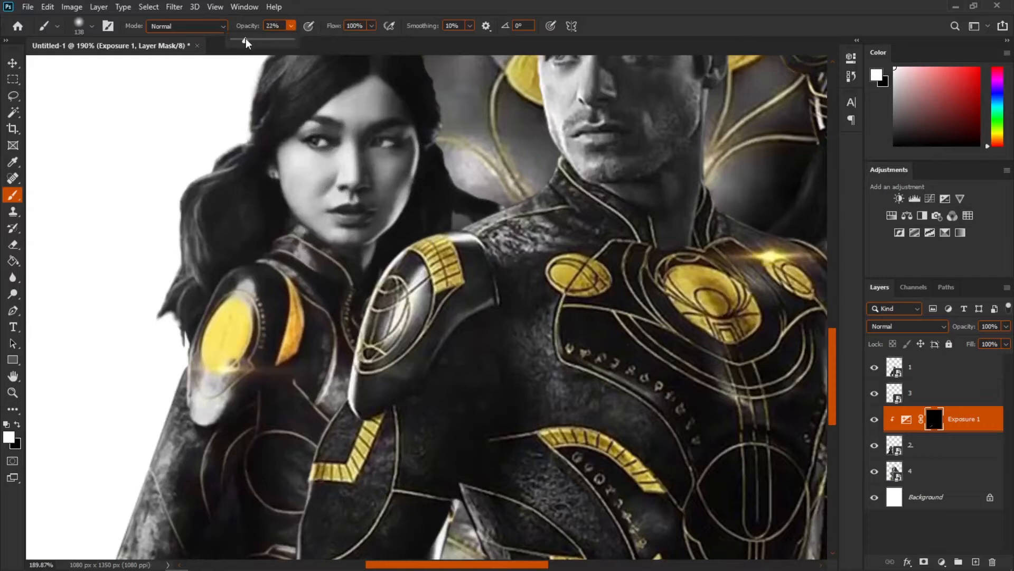
pyautogui.moveTo(403, 403); pyautogui.dragTo(382, 403)
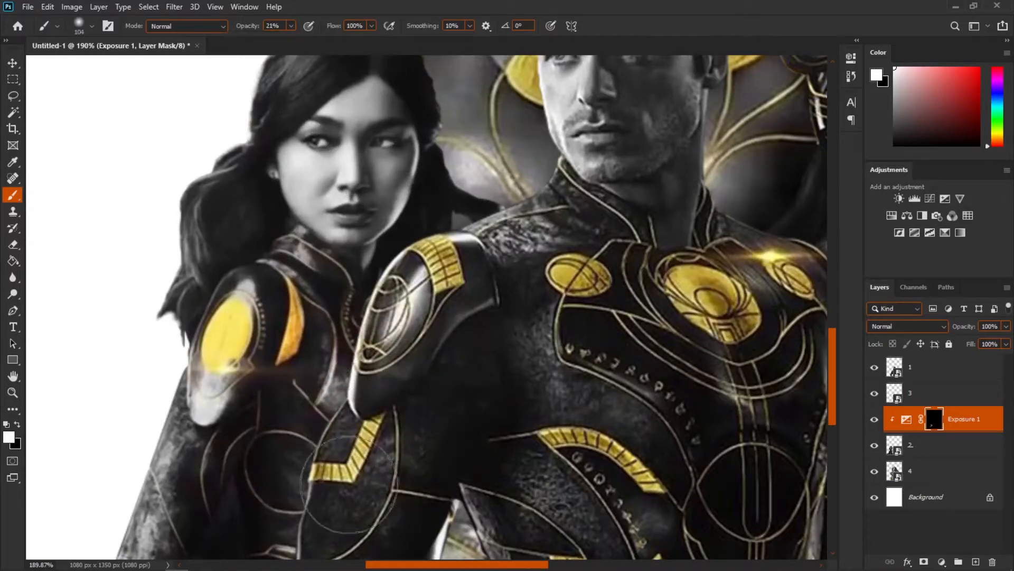
# Step: Softly paint the Exposure mask with a 92 px brush to shade the woman behind the man's arm
pyautogui.scroll(-3, 329, 457)
pyautogui.moveTo(318, 529); pyautogui.dragTo(319, 324)
pyautogui.rightClick(316, 395)
pyautogui.moveTo(289, 401); pyautogui.dragTo(282, 401)
pyautogui.scroll(5, 323, 348)
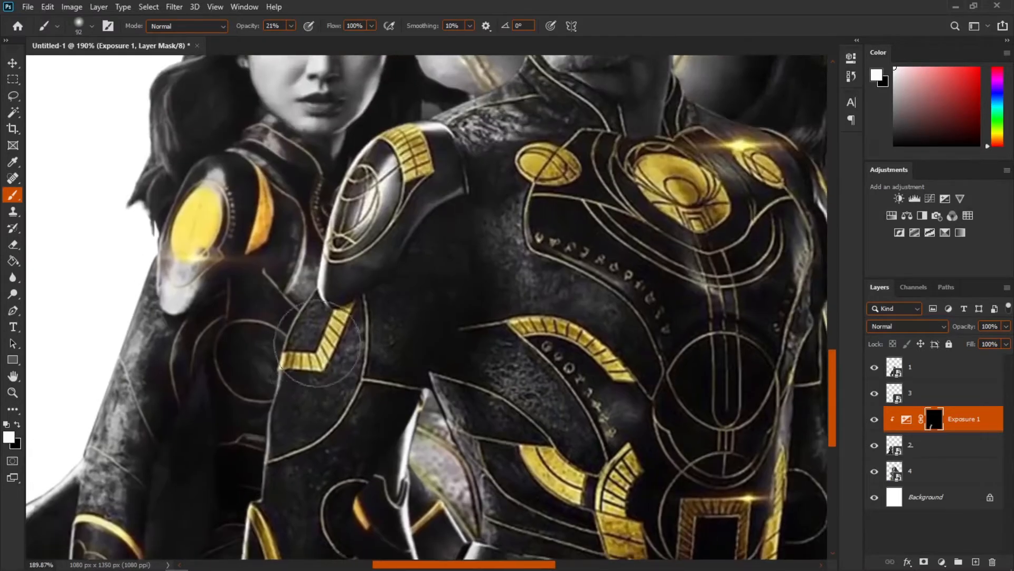
pyautogui.moveTo(323, 317)
pyautogui.mouseDown()
pyautogui.moveTo(292, 406)
pyautogui.moveTo(328, 385)
pyautogui.mouseUp()
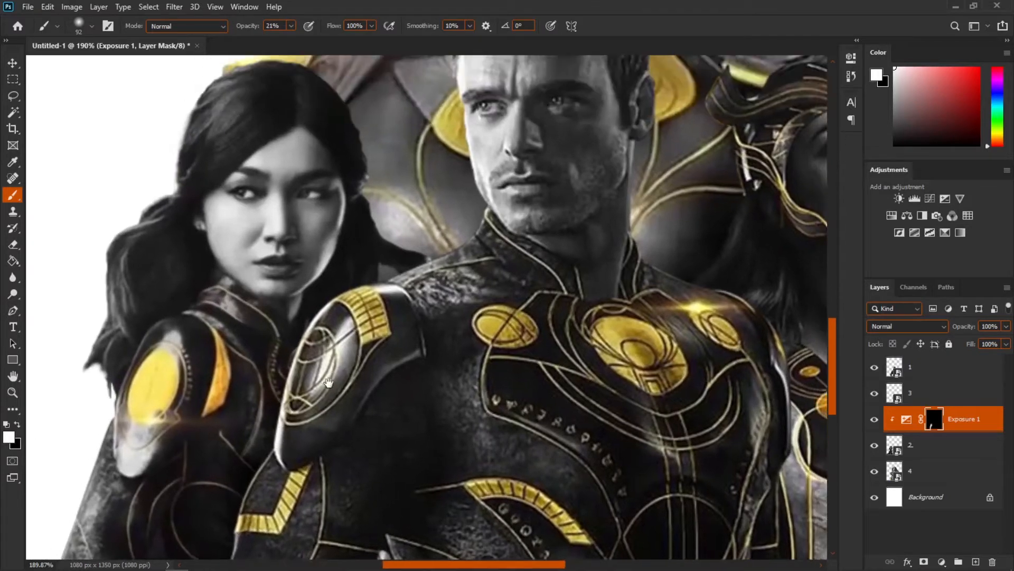
pyautogui.moveTo(352, 326); pyautogui.dragTo(275, 435)
pyautogui.scroll(-14, 323, 478)
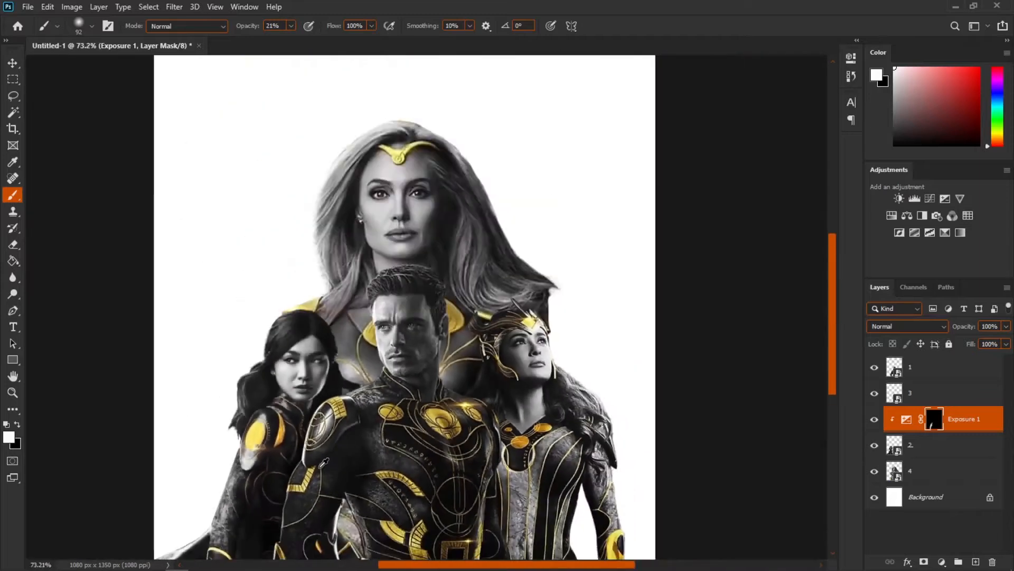
# Step: Add an Exposure adjustment clipped to layer 3, lower its exposure, invert its mask, and paint shading on it
pyautogui.scroll(12, 415, 465)
pyautogui.scroll(-4, 491, 317)
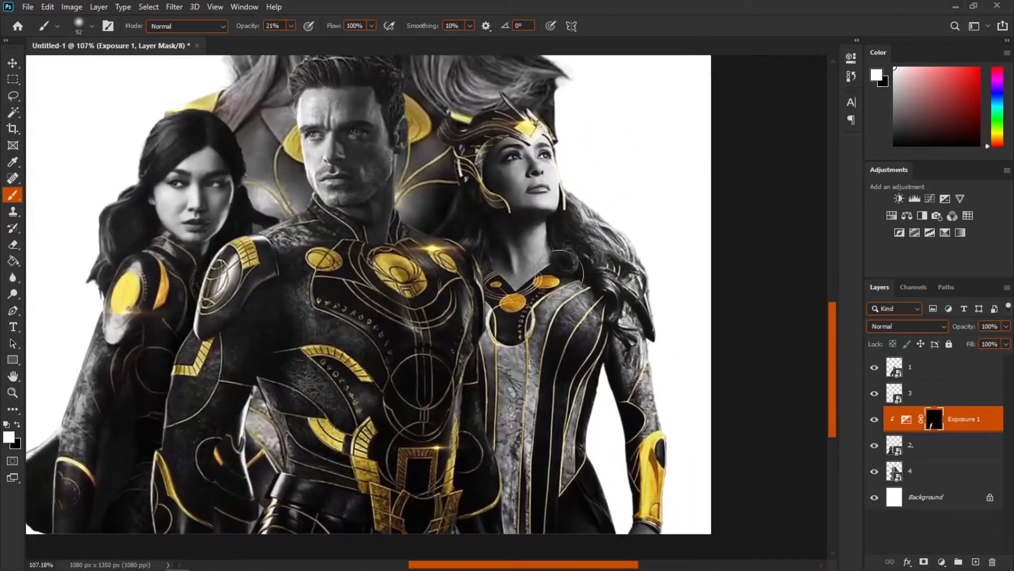
pyautogui.click(875, 394)
pyautogui.click(874, 394)
pyautogui.click(906, 395)
pyautogui.click(945, 199)
pyautogui.hotkey('ctrl', 'alt', 'g')
pyautogui.moveTo(746, 114); pyautogui.dragTo(732, 114)
pyautogui.hotkey('ctrl', 'i')
pyautogui.moveTo(476, 312)
pyautogui.mouseDown()
pyautogui.moveTo(487, 530)
pyautogui.moveTo(488, 330)
pyautogui.mouseUp()
pyautogui.scroll(-6, 449, 409)
pyautogui.click(940, 366)
pyautogui.click(945, 199)
pyautogui.hotkey('ctrl', 'alt', 'g')
pyautogui.moveTo(743, 127); pyautogui.dragTo(549, 141)
pyautogui.press('Delete')
# Step: Add an Exposure adjustment clipped to layer 4, lower its exposure, and invert its mask to black
pyautogui.click(940, 496)
pyautogui.click(943, 199)
pyautogui.hotkey('ctrl', 'alt', 'g')
pyautogui.moveTo(746, 114); pyautogui.dragTo(730, 114)
pyautogui.hotkey('ctrl', 'i')
pyautogui.click(818, 54)
# Step: Softly paint layer 4's Exposure mask around the area behind the man's shoulders
pyautogui.scroll(7, 421, 299)
pyautogui.moveTo(323, 227); pyautogui.dragTo(310, 297)
pyautogui.moveTo(310, 206); pyautogui.dragTo(407, 266)
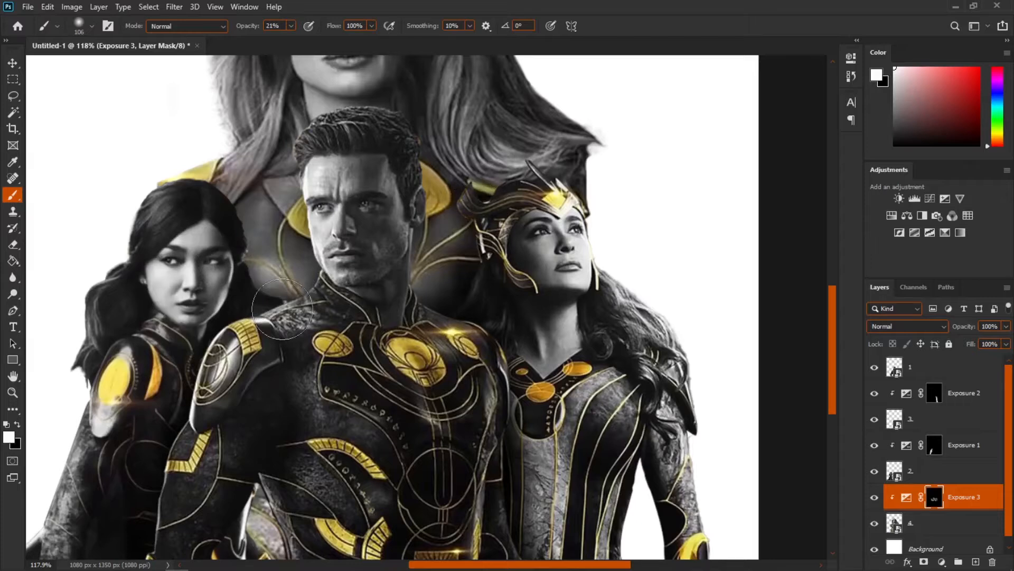
pyautogui.scroll(-5, 256, 295)
pyautogui.scroll(2, 422, 370)
pyautogui.scroll(-2, 595, 450)
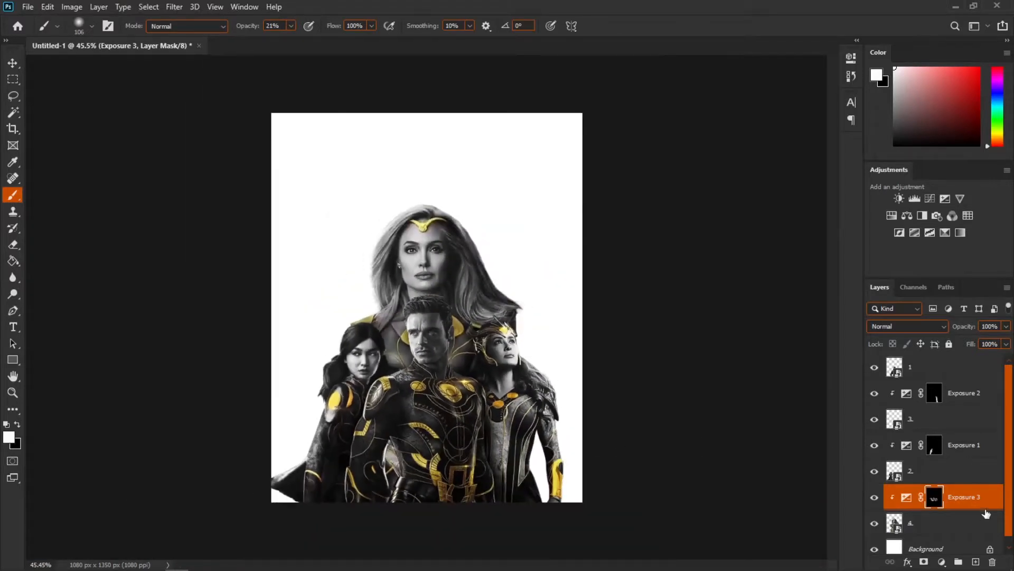
# Step: Toggle the visibility of the three Exposure adjustments to compare the shading before and after
pyautogui.click(875, 503)
pyautogui.click(874, 503)
pyautogui.click(874, 503)
pyautogui.click(874, 503)
pyautogui.click(875, 445)
pyautogui.click(874, 445)
pyautogui.click(875, 445)
pyautogui.click(874, 445)
pyautogui.click(875, 393)
pyautogui.click(875, 393)
# Step: Paint more shading on layer 4's Exposure mask between the man and the top figure
pyautogui.scroll(1, 384, 372)
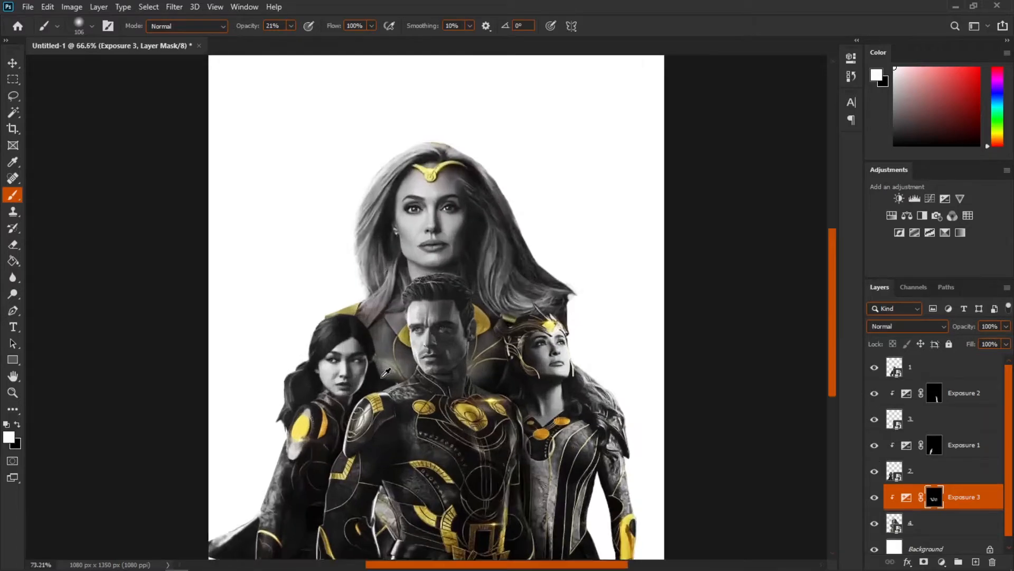
pyautogui.scroll(5, 449, 398)
pyautogui.moveTo(454, 424); pyautogui.dragTo(460, 317)
pyautogui.scroll(4, 450, 274)
pyautogui.scroll(-4, 460, 317)
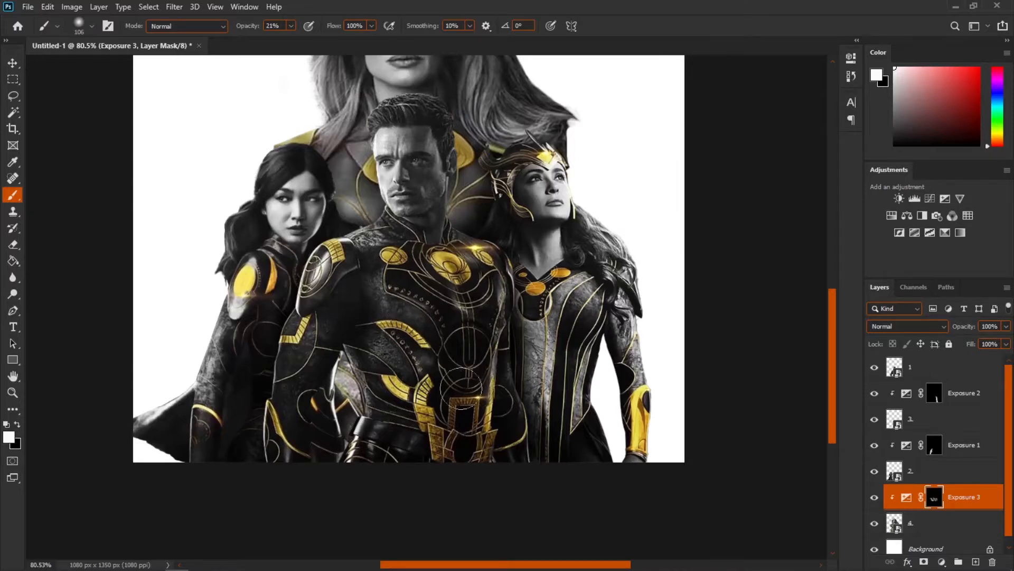
pyautogui.scroll(-1, 461, 388)
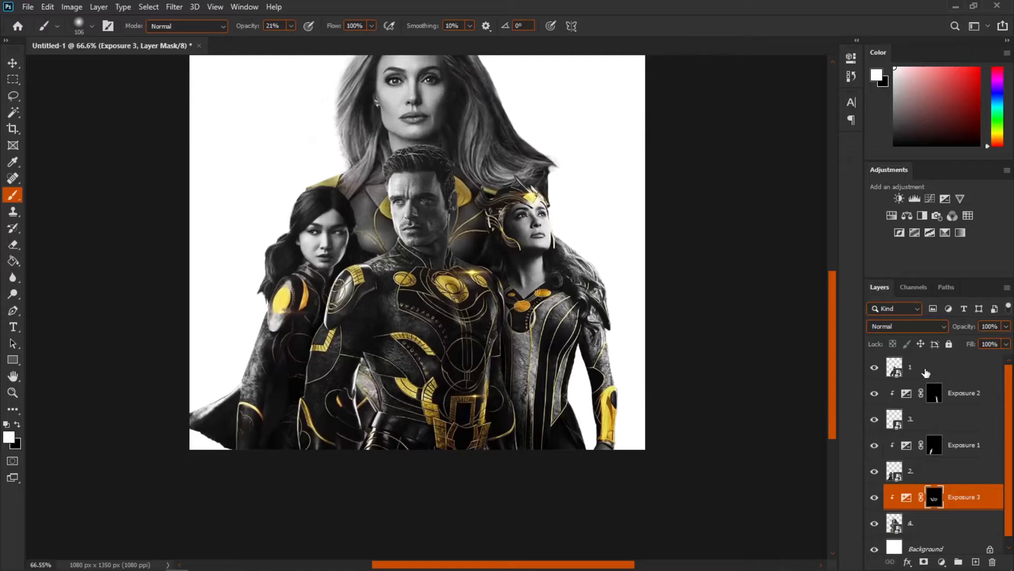
# Step: Select layer 1 and add a Hue/Saturation adjustment layer above it
pyautogui.click(875, 369)
pyautogui.click(875, 369)
pyautogui.click(935, 368)
pyautogui.press('x')
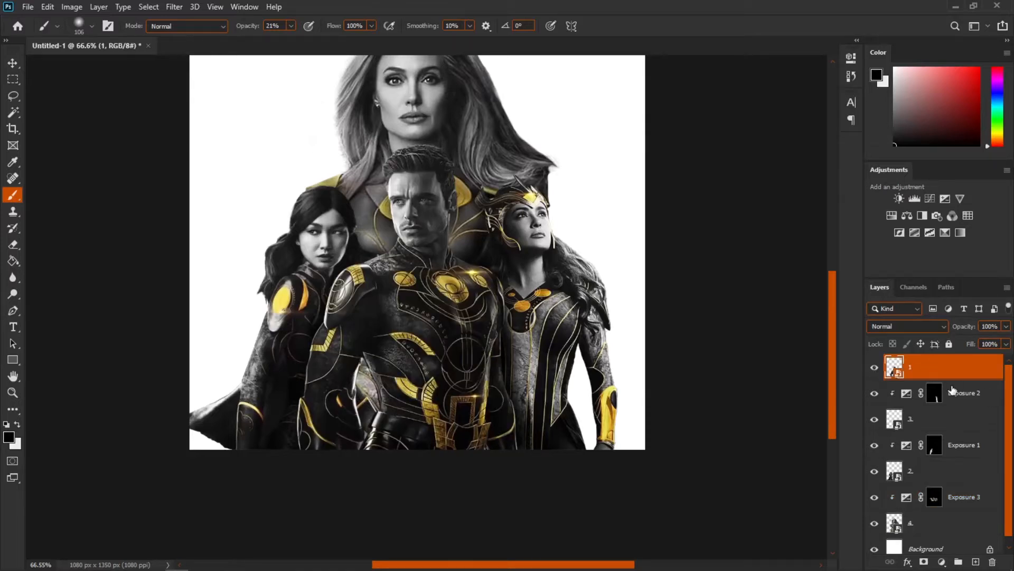
pyautogui.click(891, 215)
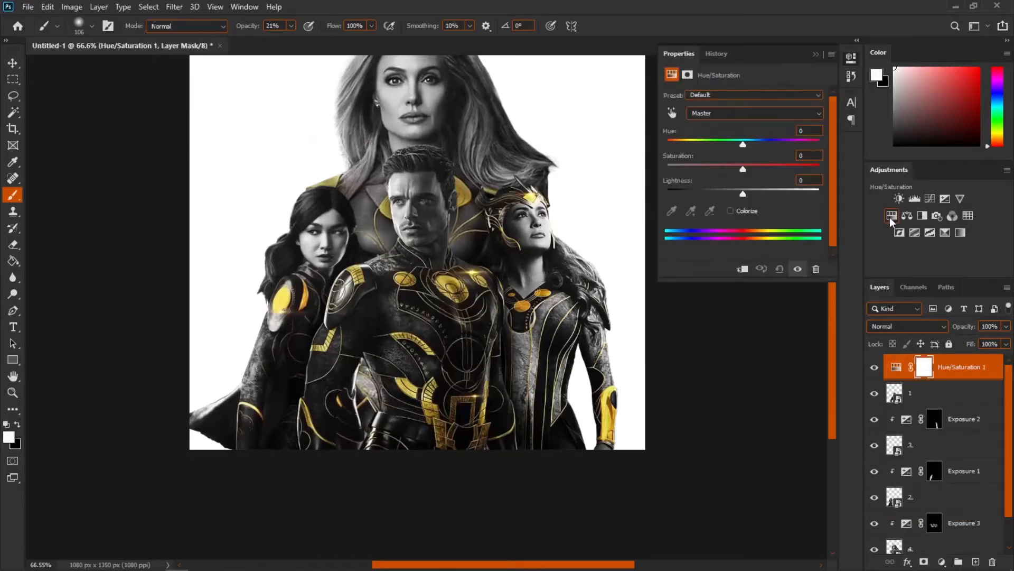
# Step: Clip the Hue/Saturation adjustment to layer 1 and colorize it with a blue hue
pyautogui.click(743, 270)
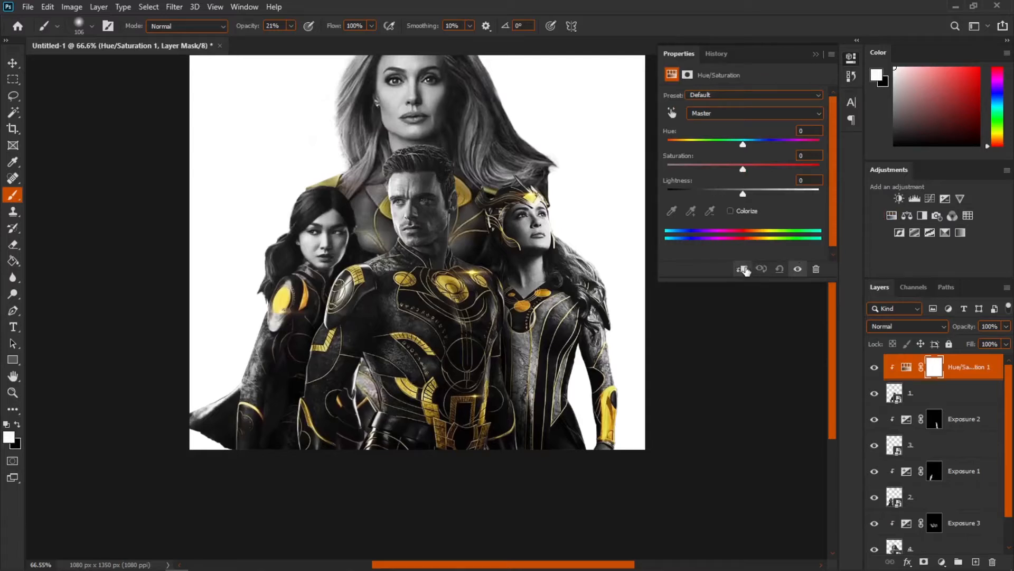
pyautogui.click(731, 211)
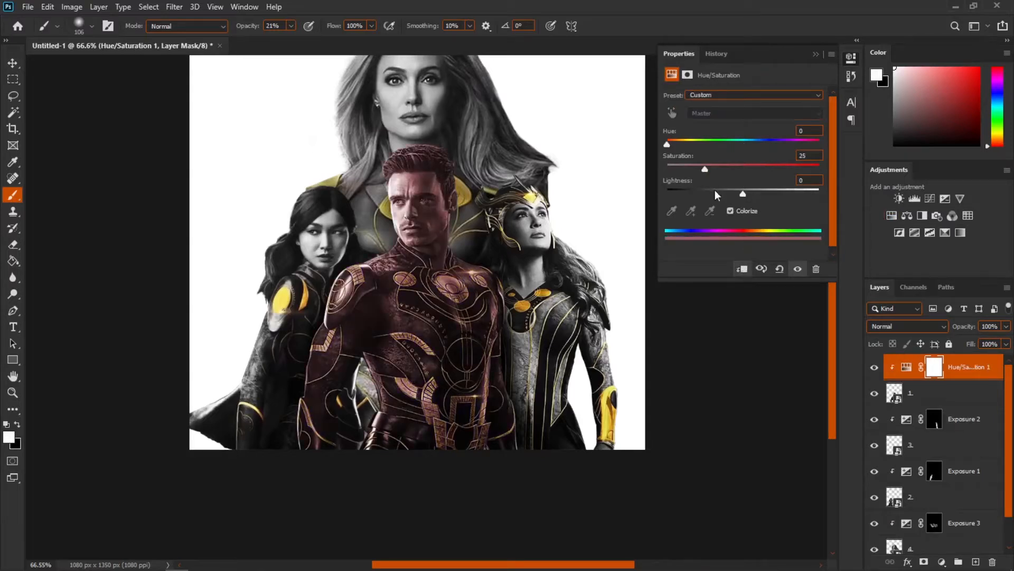
pyautogui.moveTo(668, 145); pyautogui.dragTo(755, 144)
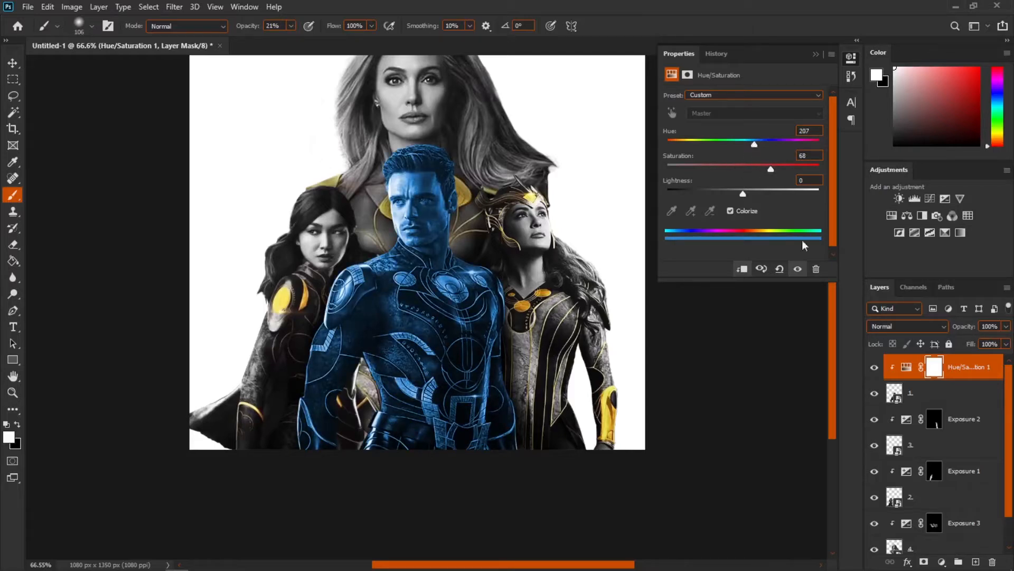
pyautogui.click(841, 145)
# Step: Invert the Hue/Saturation mask and paint the man's suit blue with a 100% opacity brush
pyautogui.hotkey('ctrl', 'i')
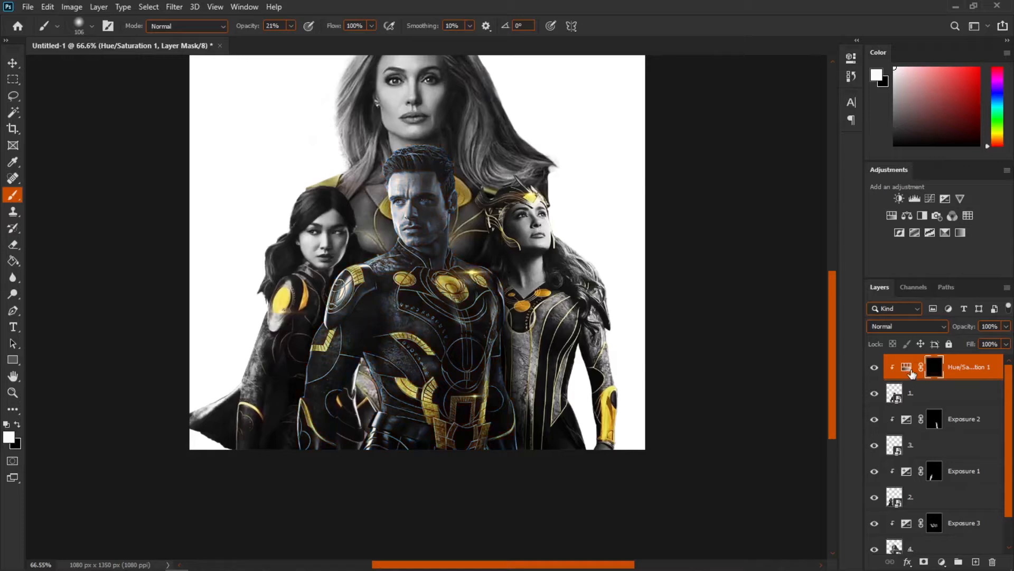
pyautogui.click(291, 25)
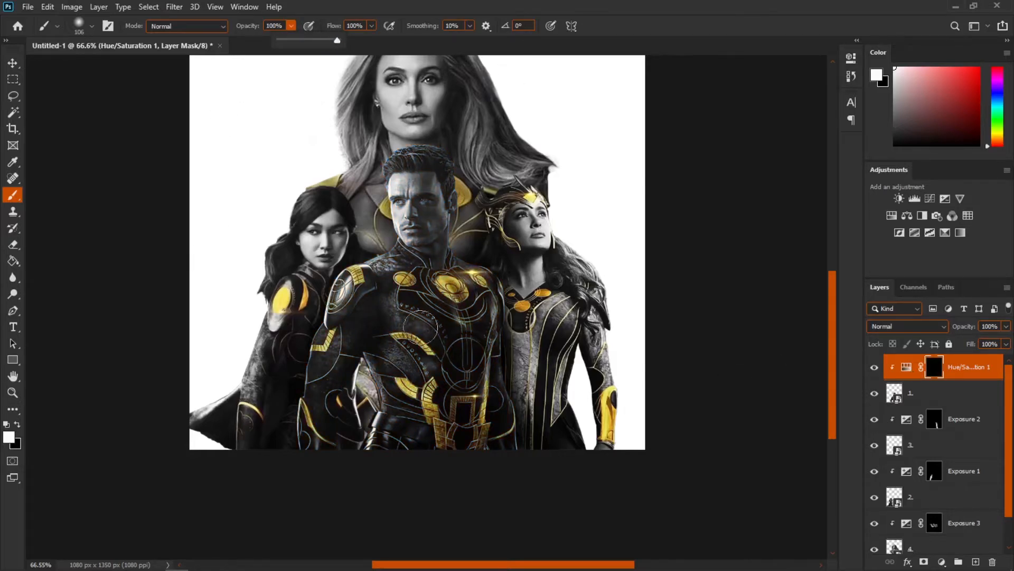
pyautogui.scroll(9, 420, 329)
pyautogui.moveTo(416, 286)
pyautogui.mouseDown()
pyautogui.moveTo(388, 287)
pyautogui.moveTo(406, 364)
pyautogui.moveTo(413, 333)
pyautogui.mouseUp()
pyautogui.moveTo(388, 232)
pyautogui.mouseDown()
pyautogui.moveTo(410, 247)
pyautogui.moveTo(397, 198)
pyautogui.moveTo(420, 220)
pyautogui.mouseUp()
pyautogui.scroll(4, 427, 193)
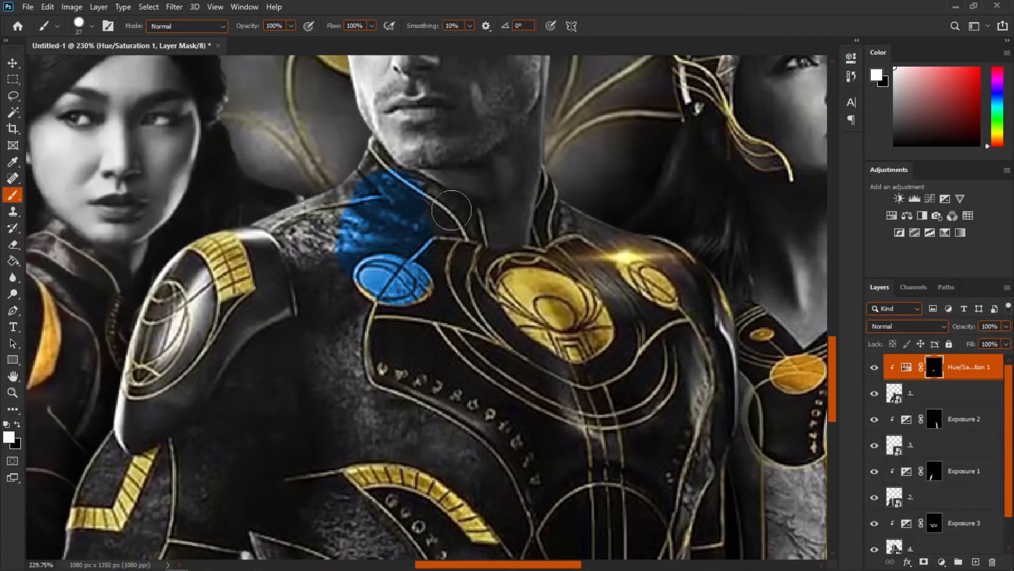
pyautogui.moveTo(421, 238)
pyautogui.mouseDown()
pyautogui.moveTo(416, 371)
pyautogui.moveTo(425, 379)
pyautogui.mouseUp()
pyautogui.moveTo(329, 386); pyautogui.dragTo(314, 324)
pyautogui.moveTo(299, 394); pyautogui.dragTo(368, 295)
pyautogui.moveTo(314, 312); pyautogui.dragTo(280, 333)
pyautogui.scroll(2, 306, 314)
pyautogui.moveTo(457, 331)
pyautogui.mouseDown()
pyautogui.moveTo(534, 344)
pyautogui.moveTo(546, 327)
pyautogui.mouseUp()
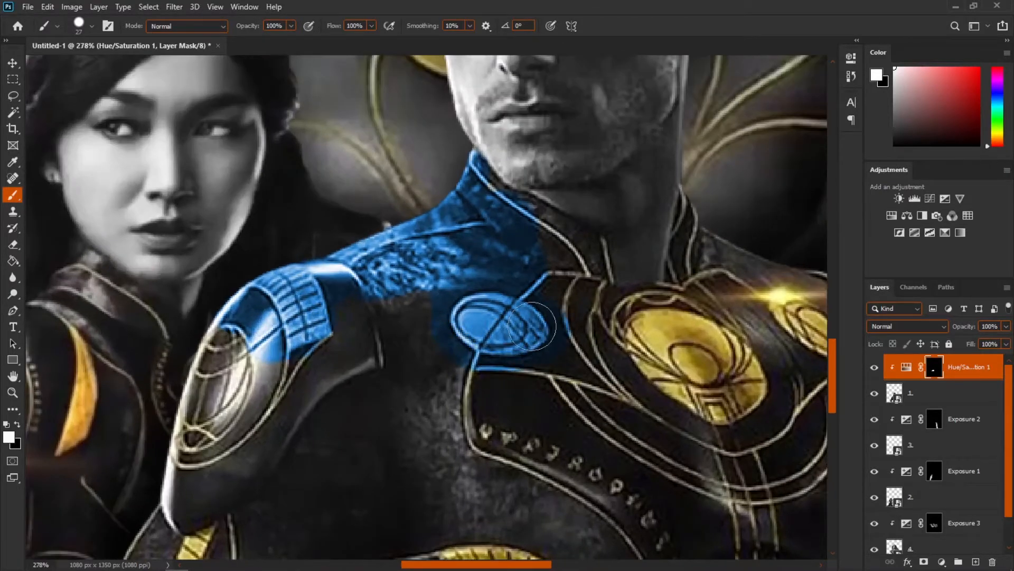
# Step: Paint black on the mask over the round shoulder emblem to bring back its gold colour
pyautogui.scroll(4, 498, 345)
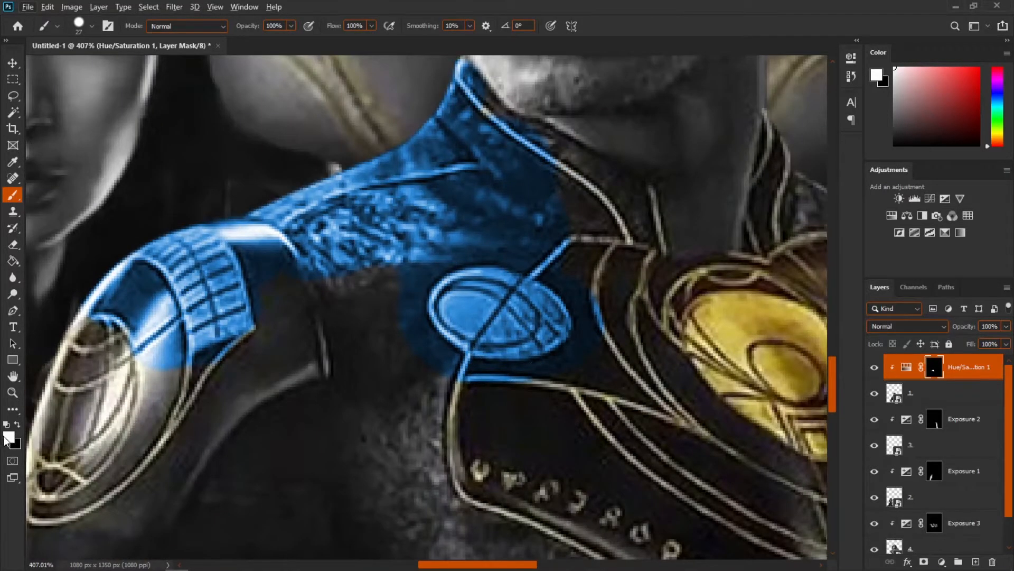
pyautogui.press('x')
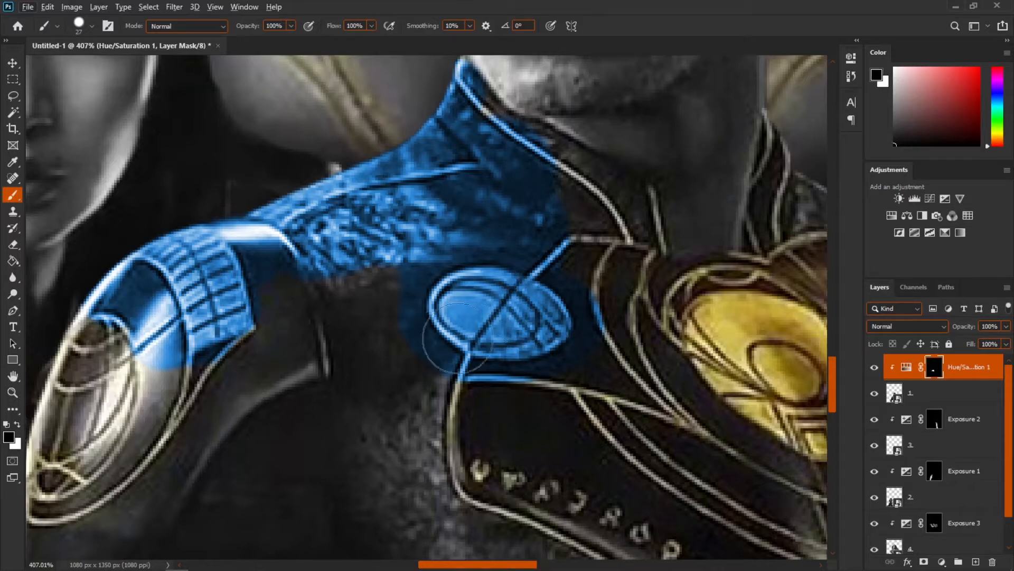
pyautogui.moveTo(544, 288)
pyautogui.mouseDown()
pyautogui.moveTo(520, 312)
pyautogui.moveTo(478, 295)
pyautogui.moveTo(464, 306)
pyautogui.moveTo(530, 313)
pyautogui.mouseUp()
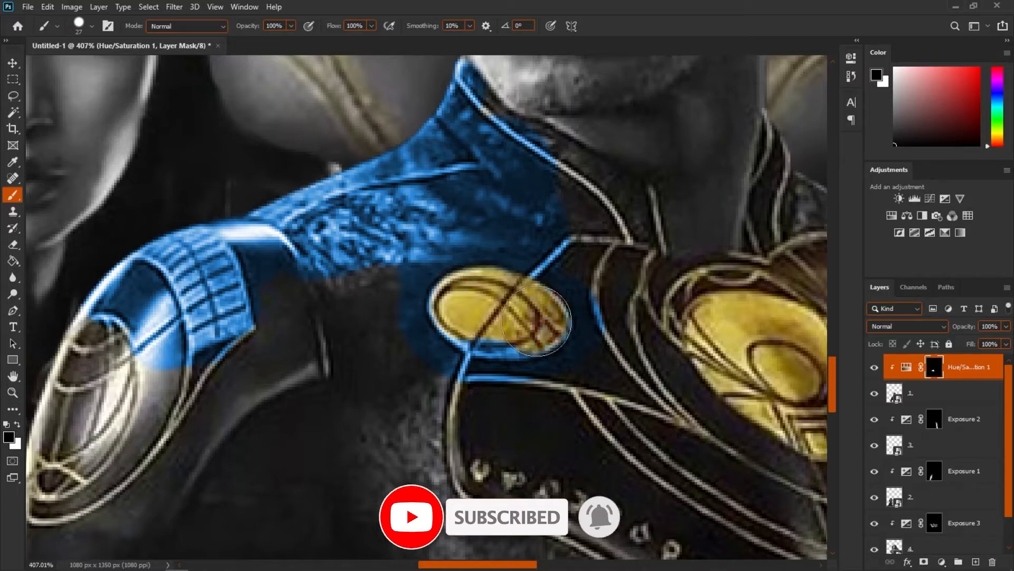
pyautogui.scroll(-3, 489, 324)
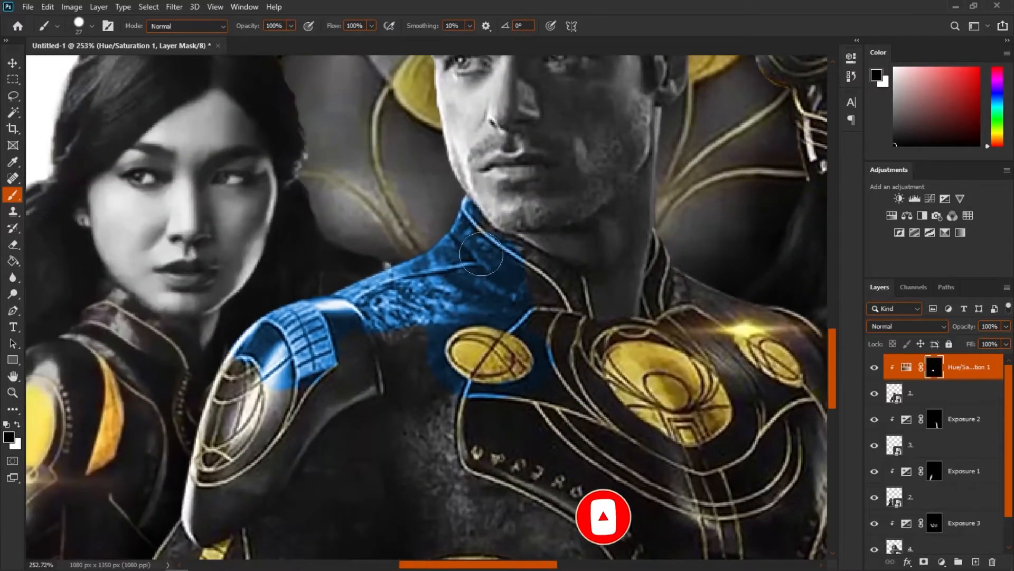
pyautogui.scroll(-5, 502, 298)
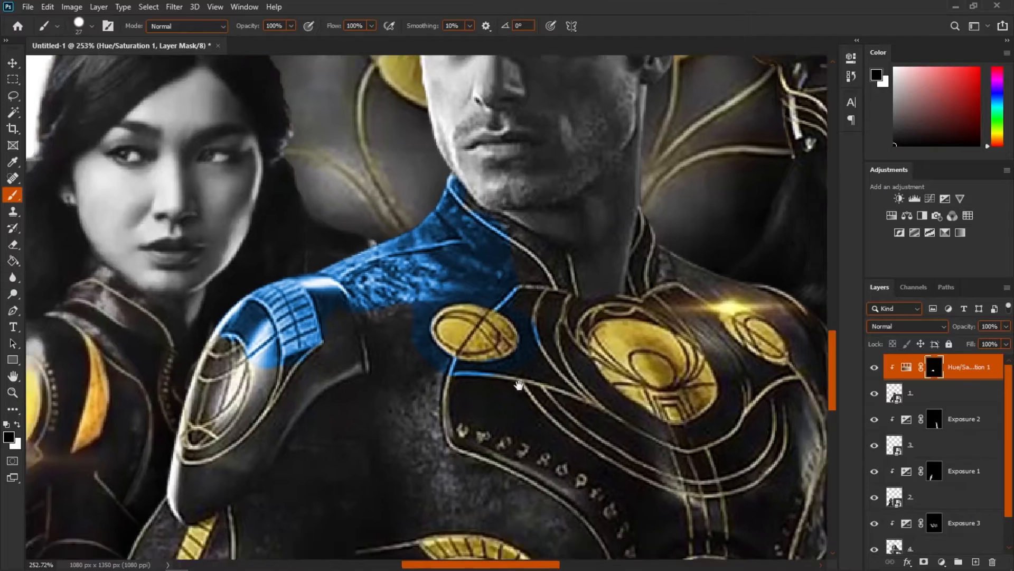
pyautogui.press('x')
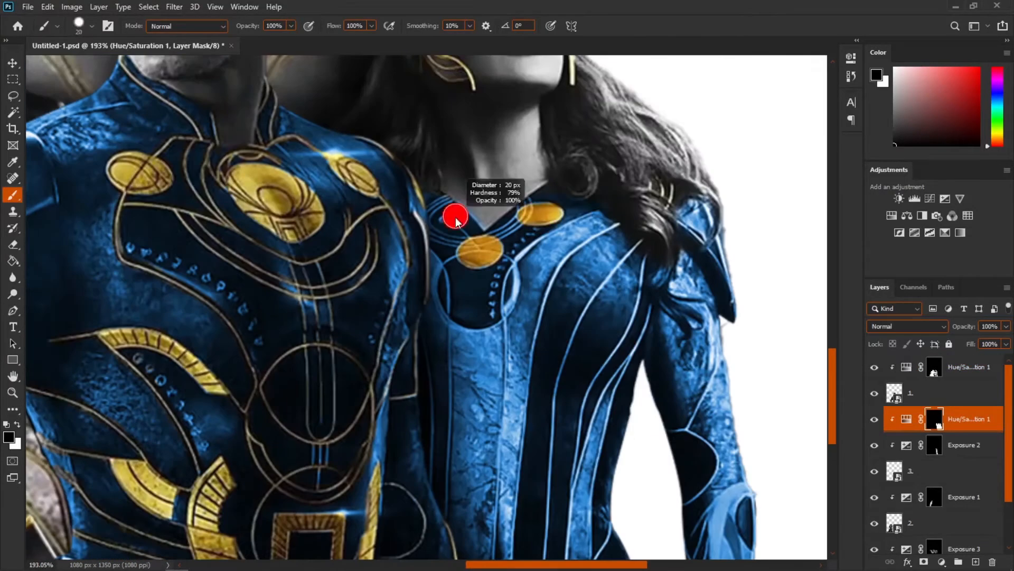
# Step: Paint blue into the other figures' suits on their own clipped Hue/Saturation masks
pyautogui.scroll(3, 409, 156)
pyautogui.scroll(-6, 409, 156)
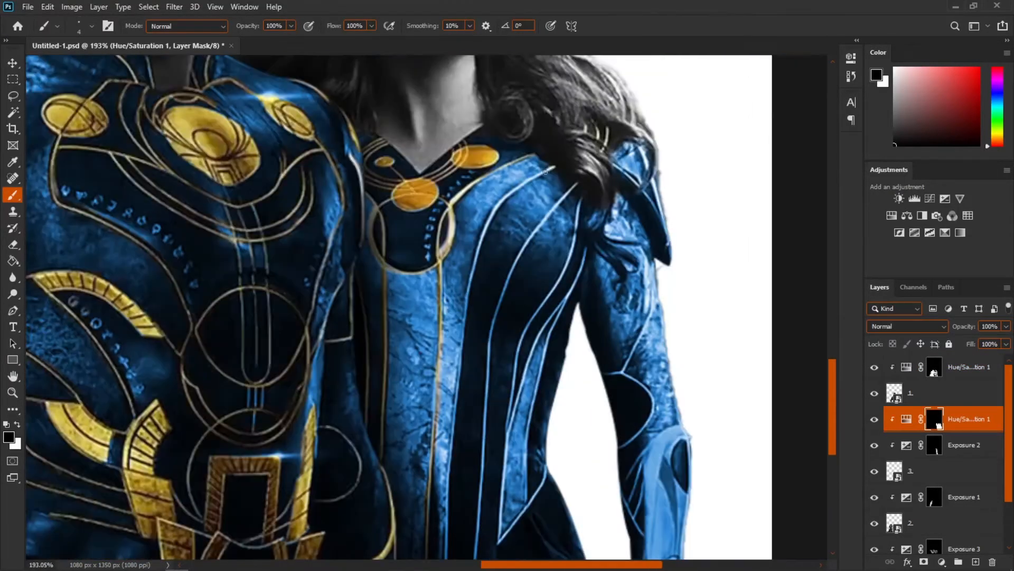
pyautogui.scroll(3, 557, 382)
pyautogui.scroll(2, 557, 382)
pyautogui.press('x')
pyautogui.scroll(-6, 529, 338)
pyautogui.scroll(8, 447, 417)
pyautogui.press('x')
pyautogui.scroll(-2, 454, 270)
pyautogui.scroll(-8, 427, 307)
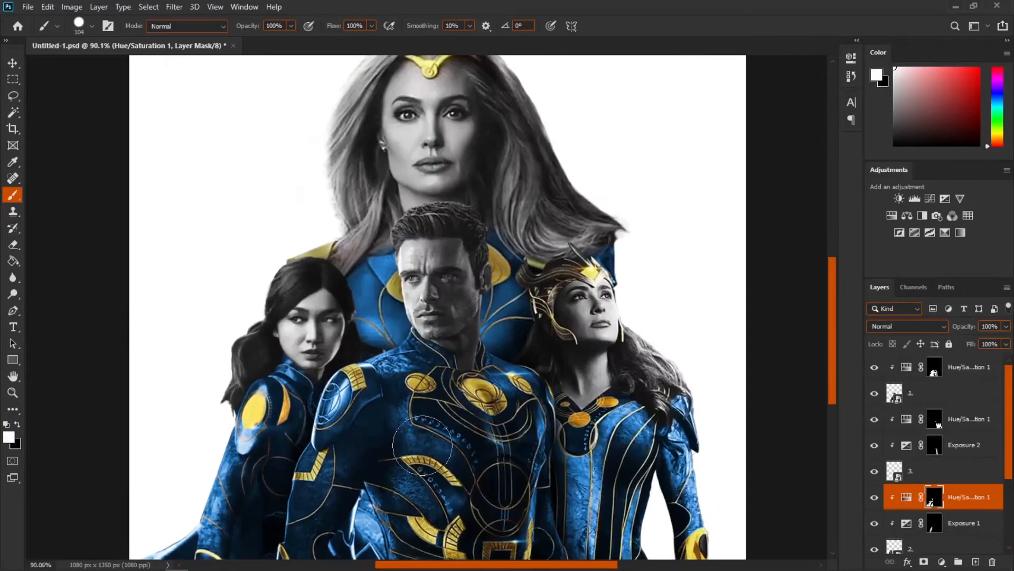
pyautogui.moveTo(428, 420); pyautogui.dragTo(440, 331)
pyautogui.scroll(5, 440, 331)
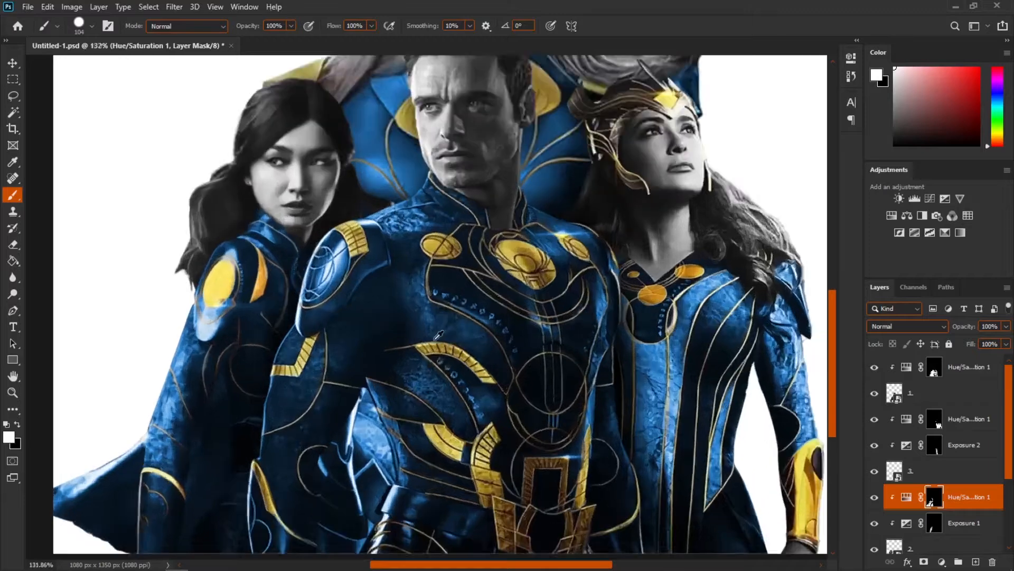
# Step: Toggle the top Hue/Saturation layer's visibility to compare the colouring before and after
pyautogui.scroll(-2, 446, 370)
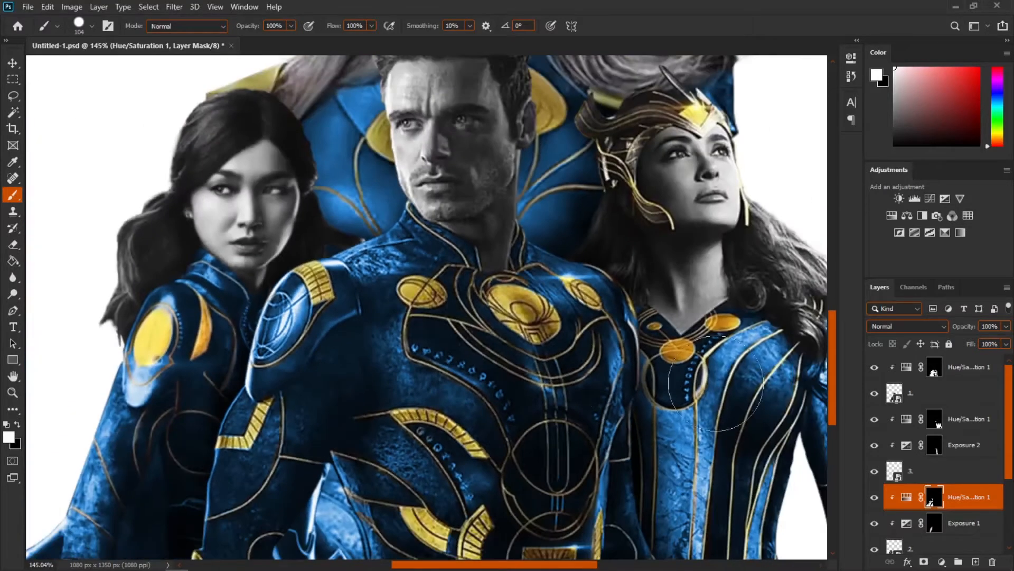
pyautogui.click(876, 368)
pyautogui.click(876, 369)
pyautogui.scroll(-2, 522, 373)
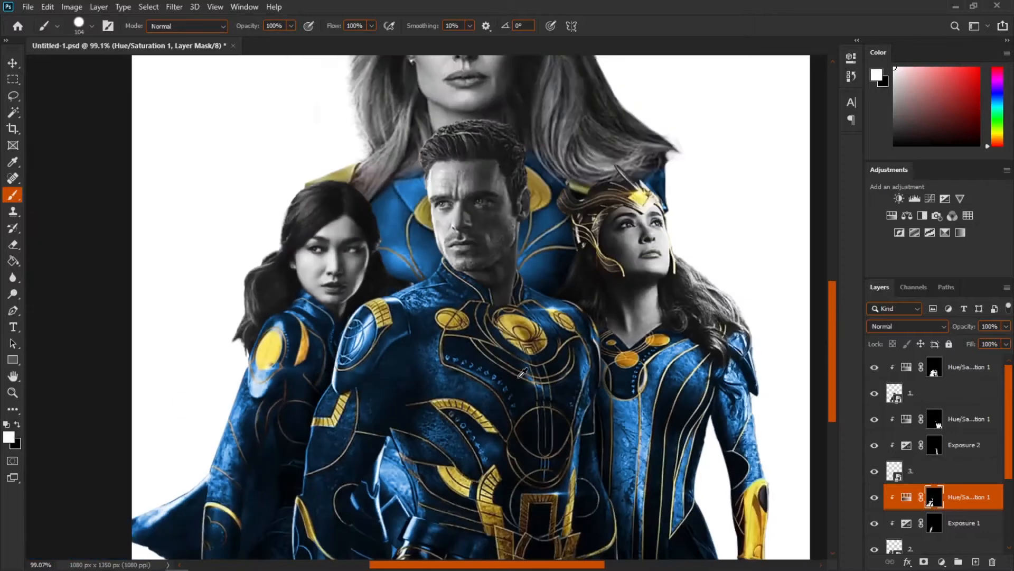
pyautogui.scroll(-2, 669, 388)
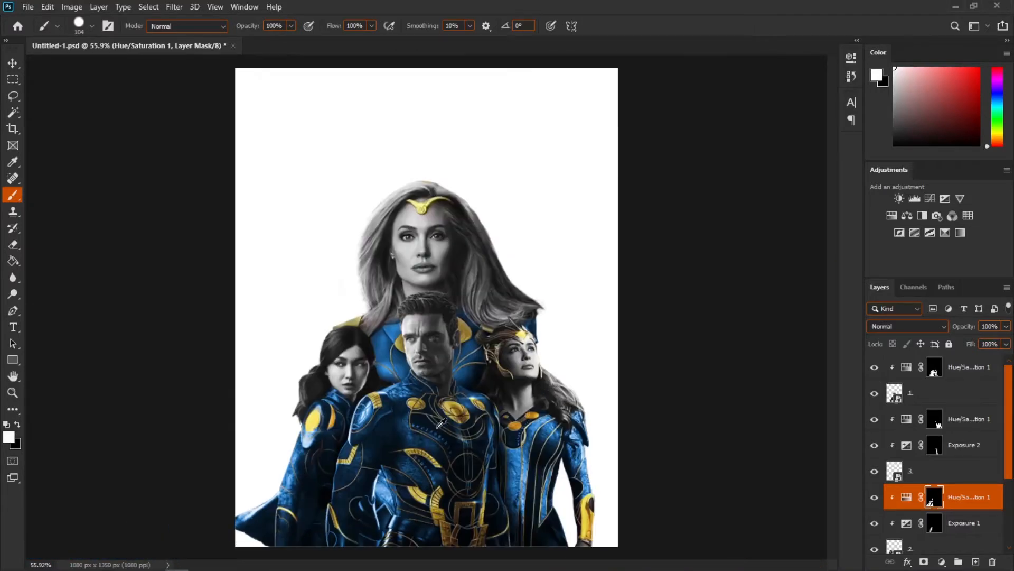
pyautogui.scroll(3, 441, 422)
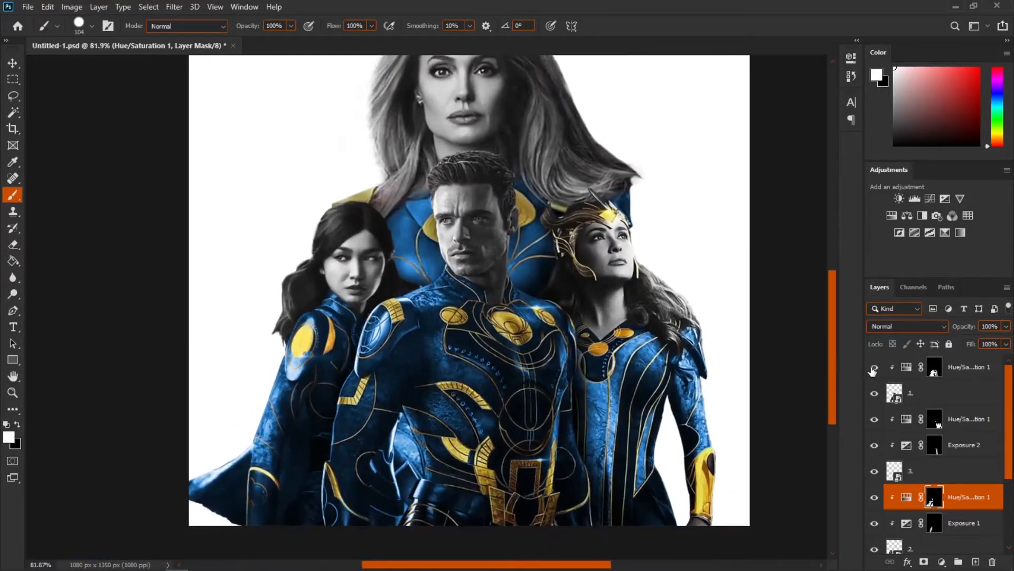
pyautogui.scroll(2, 508, 253)
pyautogui.scroll(-4, 507, 254)
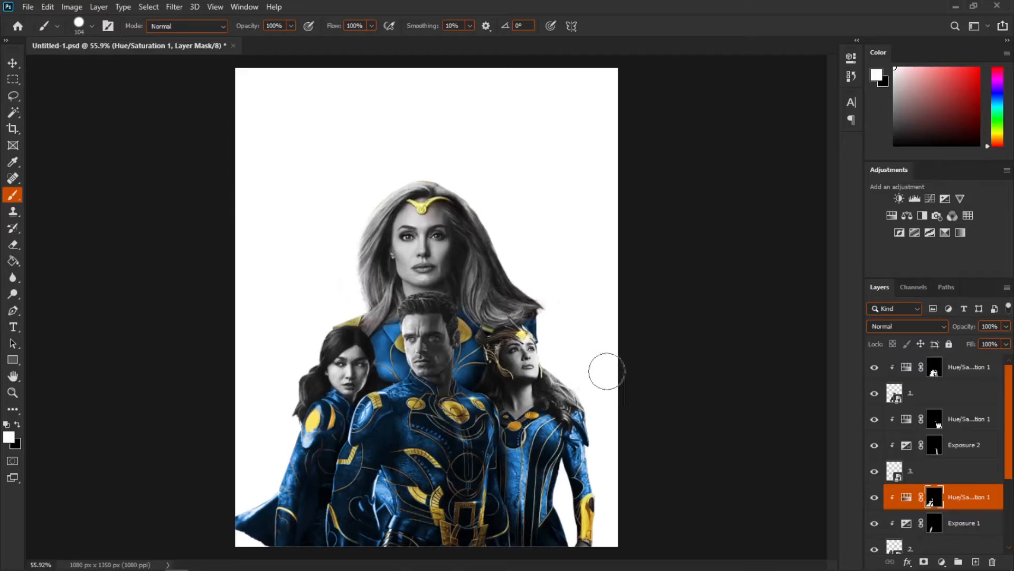
pyautogui.scroll(-4, 971, 484)
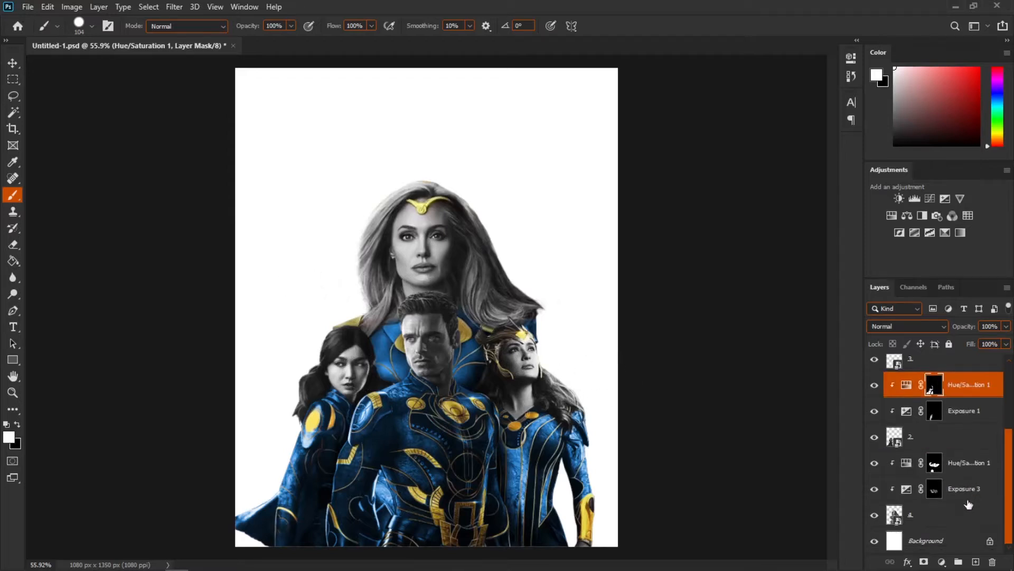
# Step: Drag the sunset photo into the poster document as a new layer beneath the characters
pyautogui.click(960, 517)
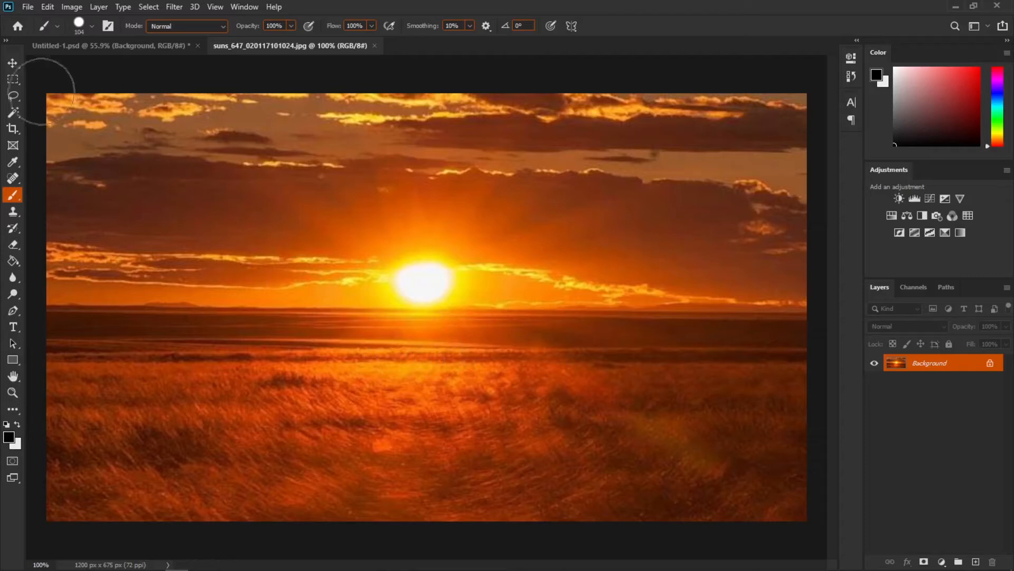
pyautogui.click(20, 69)
pyautogui.moveTo(192, 219); pyautogui.dragTo(411, 376)
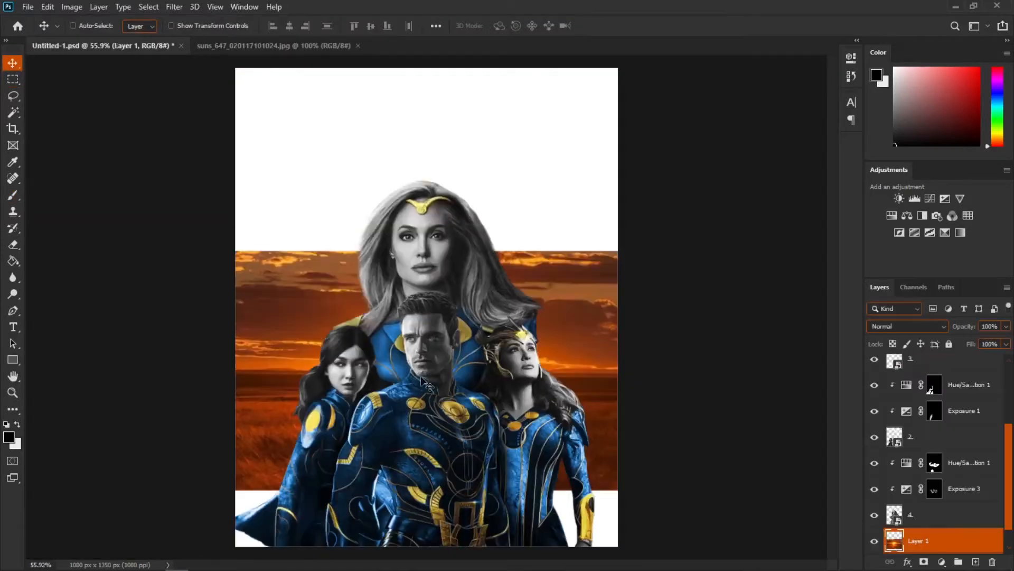
# Step: Convert the sunset layer to a Smart Object and scale it up, shifting the sun to the poster's right edge
pyautogui.rightClick(927, 539)
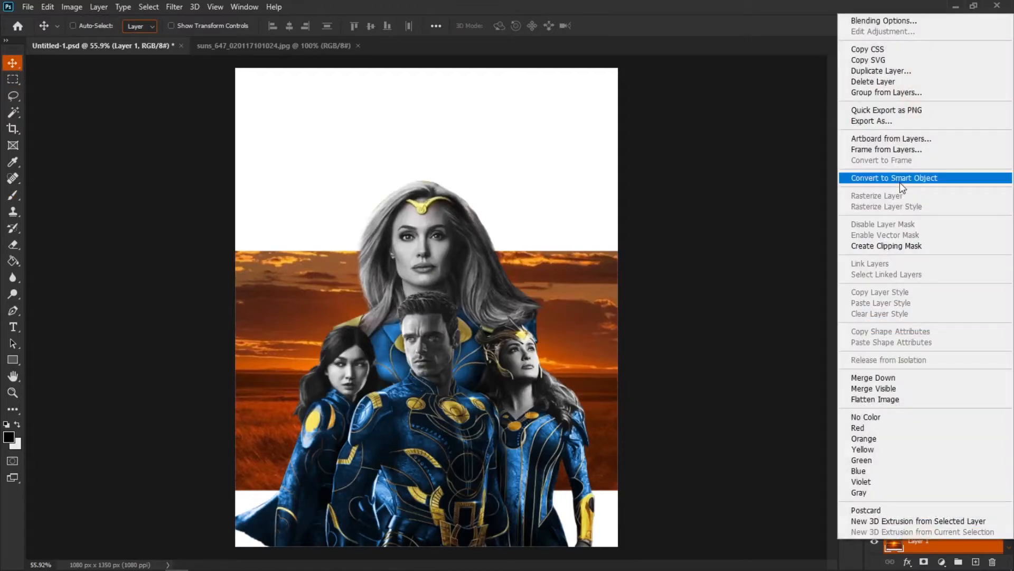
pyautogui.click(899, 183)
pyautogui.scroll(-2, 383, 364)
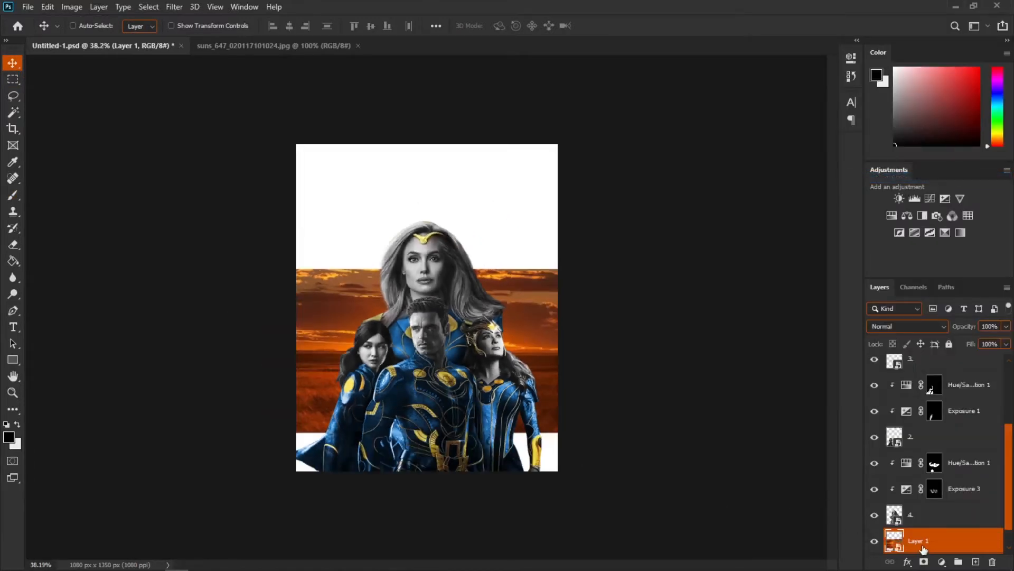
pyautogui.hotkey('ctrl', 't')
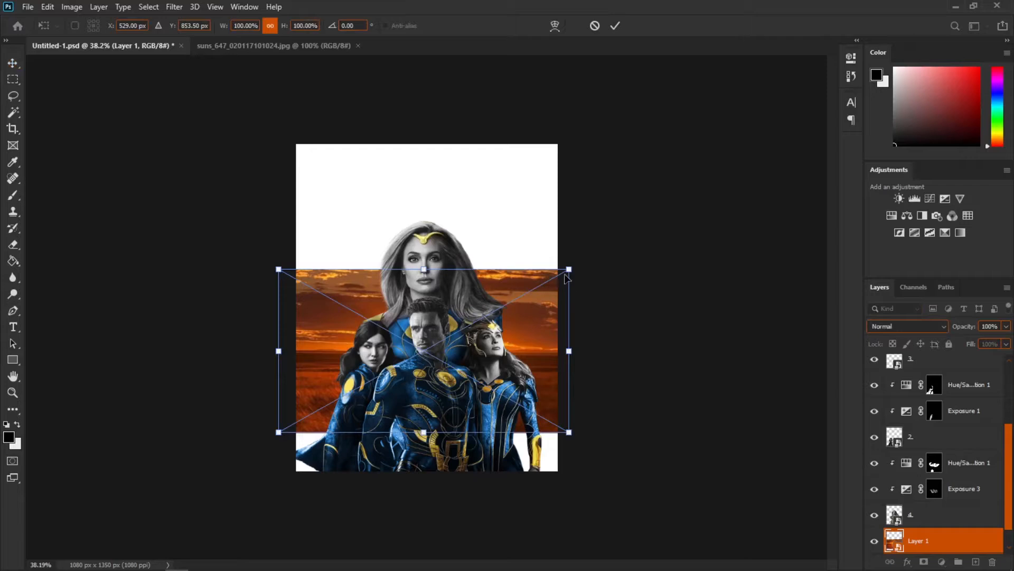
pyautogui.moveTo(568, 270); pyautogui.dragTo(583, 262)
pyautogui.moveTo(530, 346); pyautogui.dragTo(639, 397)
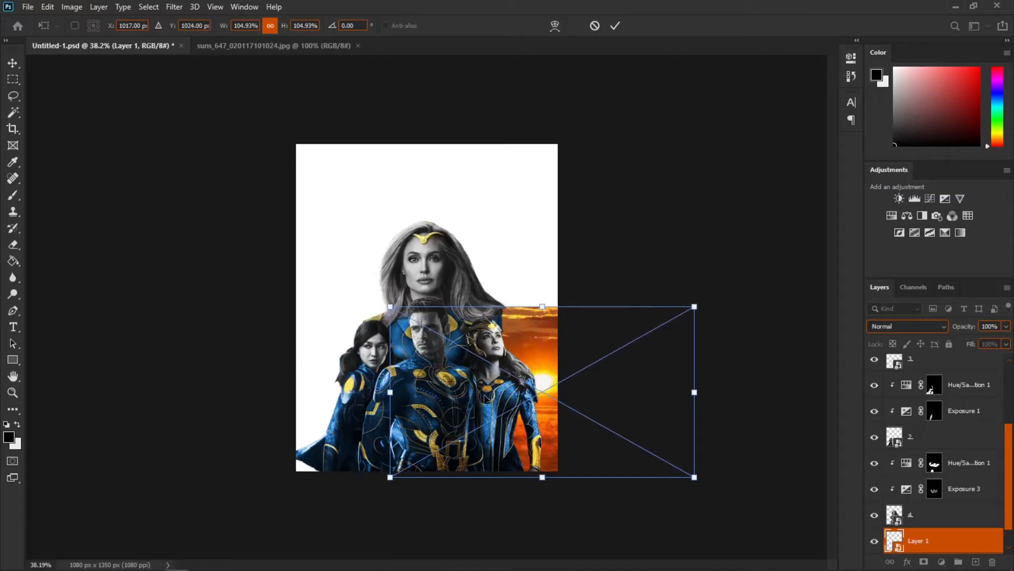
pyautogui.moveTo(391, 393); pyautogui.dragTo(381, 393)
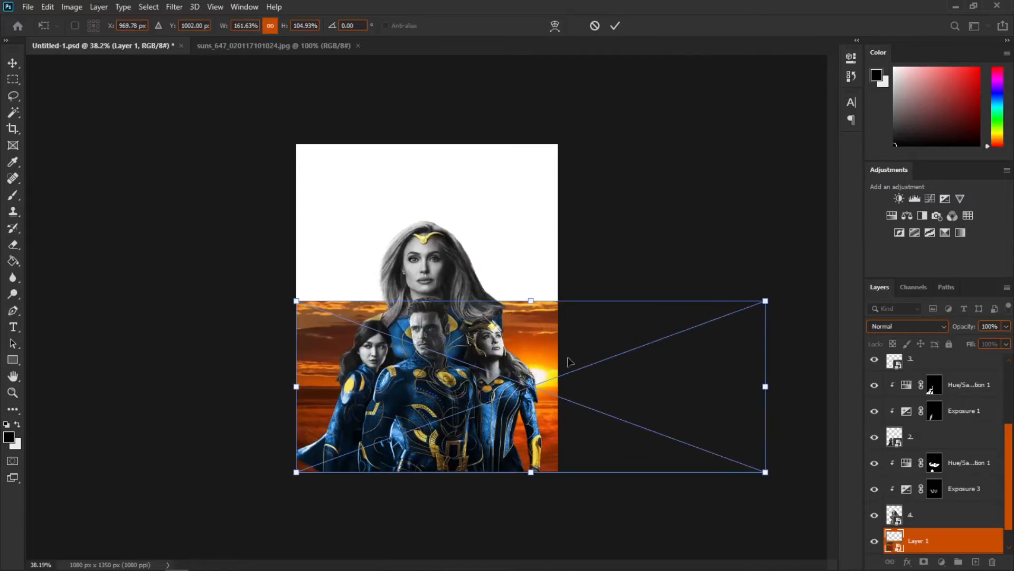
pyautogui.press('Return')
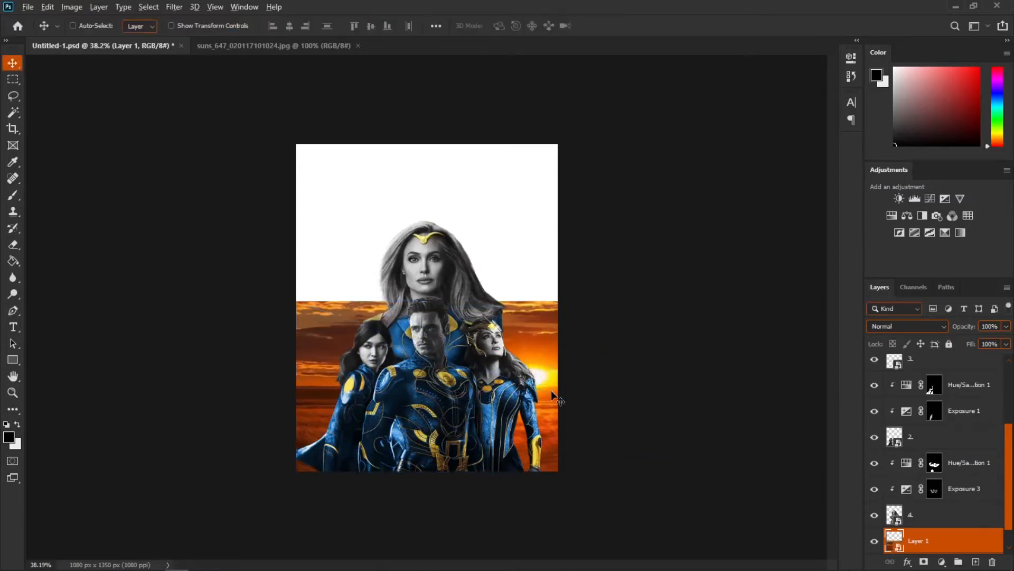
# Step: Open the clouds landscape photo clouds-1088472.jpg
pyautogui.scroll(3, 551, 390)
pyautogui.scroll(-1, 495, 365)
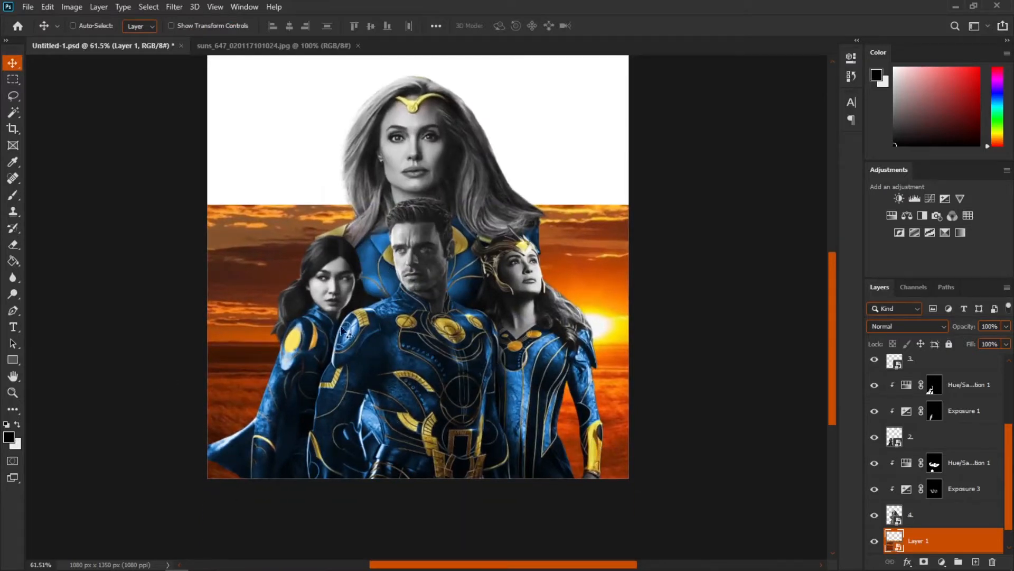
pyautogui.click(27, 6)
pyautogui.click(31, 28)
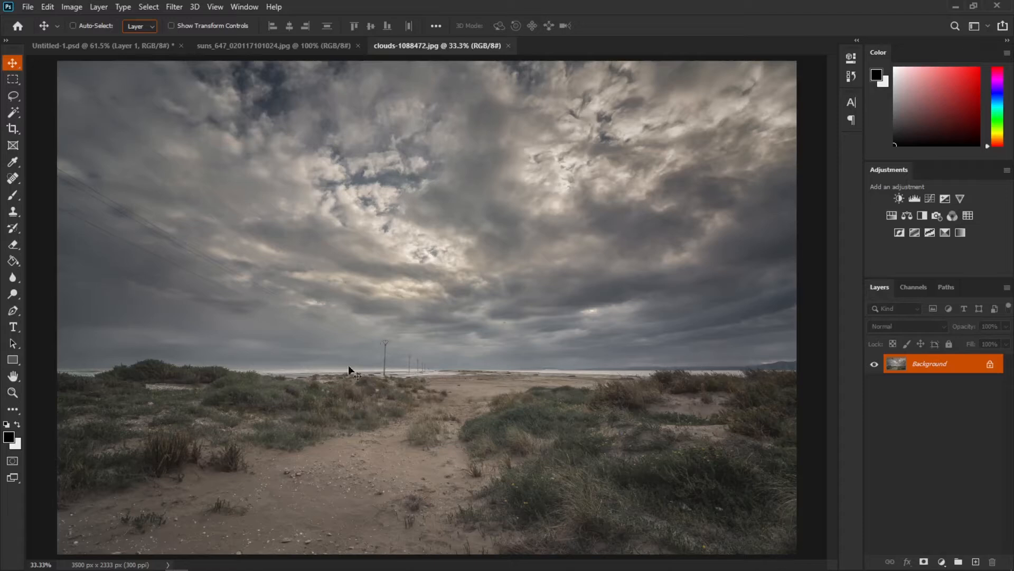
pyautogui.click(12, 95)
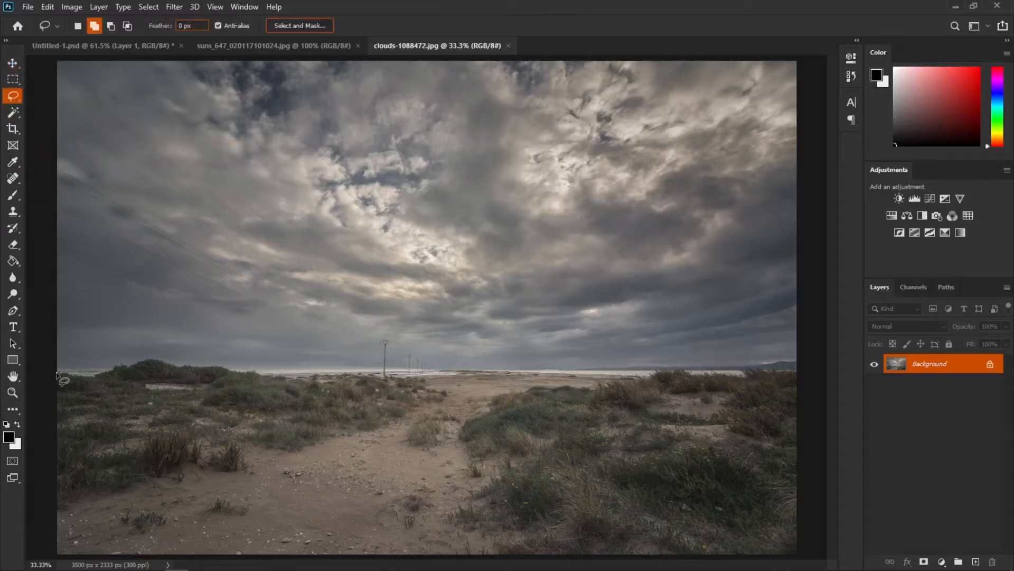
pyautogui.moveTo(58, 374)
pyautogui.mouseDown()
pyautogui.moveTo(89, 379)
pyautogui.moveTo(143, 364)
pyautogui.moveTo(276, 374)
pyautogui.moveTo(798, 373)
pyautogui.moveTo(817, 424)
pyautogui.moveTo(803, 549)
pyautogui.moveTo(4, 549)
pyautogui.moveTo(37, 382)
pyautogui.mouseUp()
pyautogui.scroll(-4, 37, 382)
# Step: Drag the clouds photo into the poster as a new layer and position it behind the characters
pyautogui.click(18, 64)
pyautogui.moveTo(398, 420); pyautogui.dragTo(240, 252)
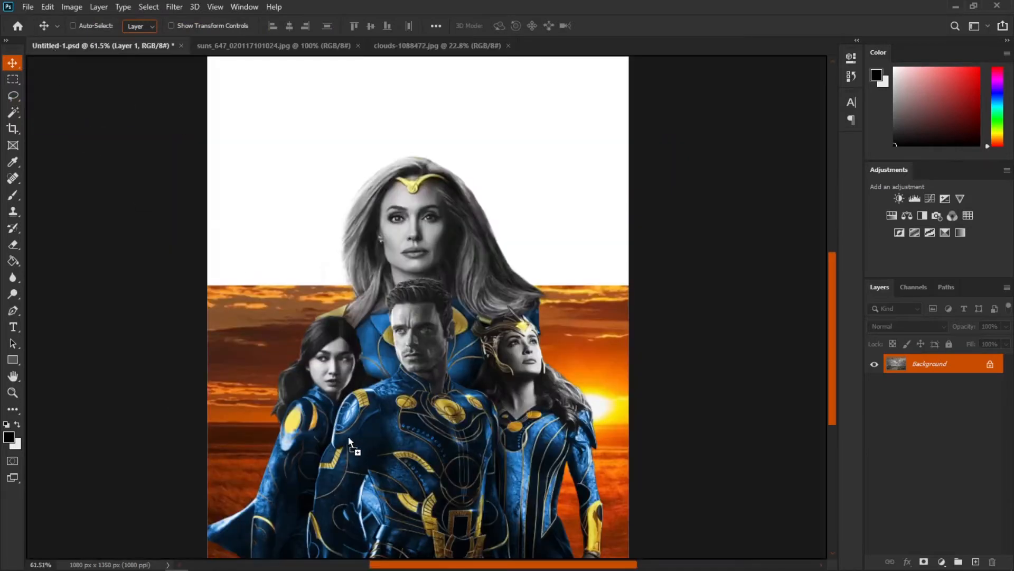
pyautogui.moveTo(350, 436); pyautogui.dragTo(344, 444)
# Step: Convert the clouds layer to a Smart Object
pyautogui.rightClick(925, 536)
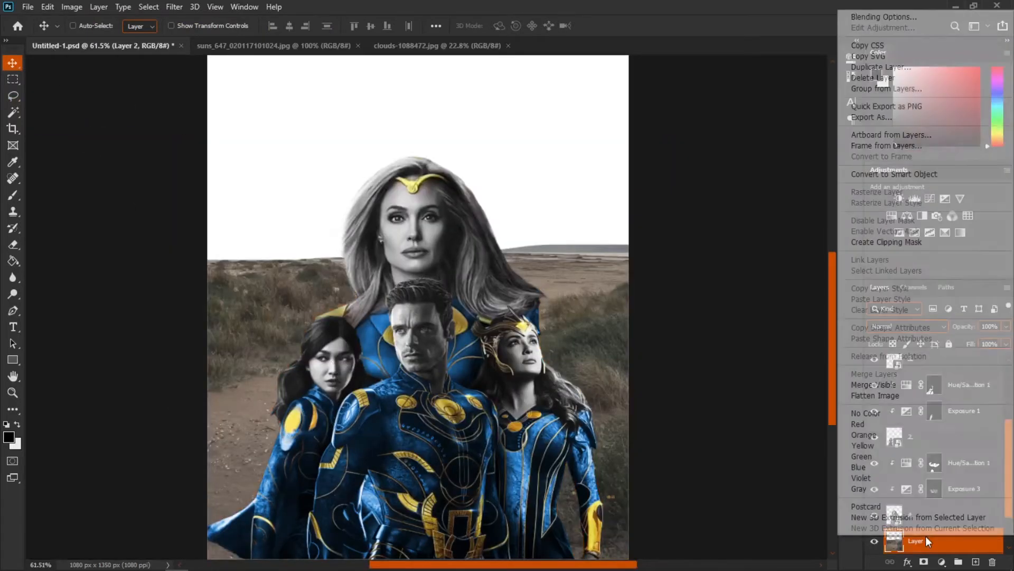
pyautogui.click(902, 173)
pyautogui.scroll(-7, 452, 297)
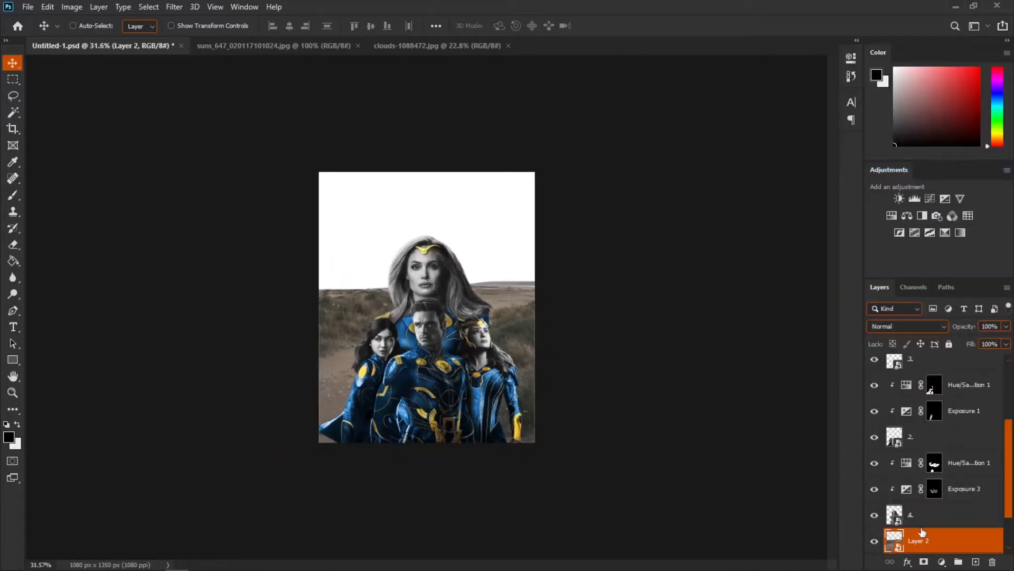
# Step: Move the ground layer below the sunset layer and hide the sunset layer
pyautogui.scroll(-2, 924, 523)
pyautogui.moveTo(930, 493)
pyautogui.mouseDown()
pyautogui.moveTo(931, 523)
pyautogui.moveTo(931, 508)
pyautogui.mouseUp()
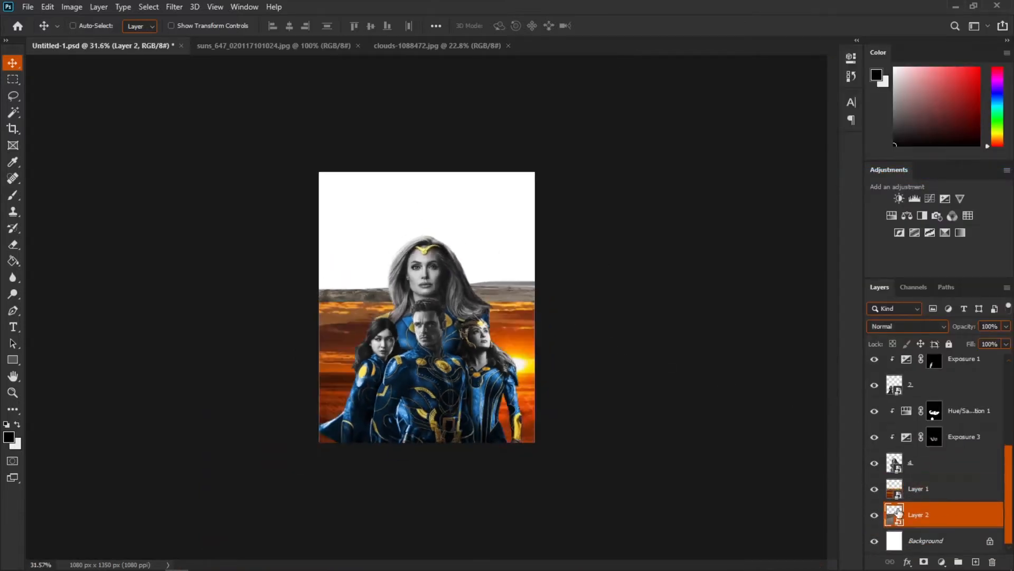
pyautogui.click(876, 490)
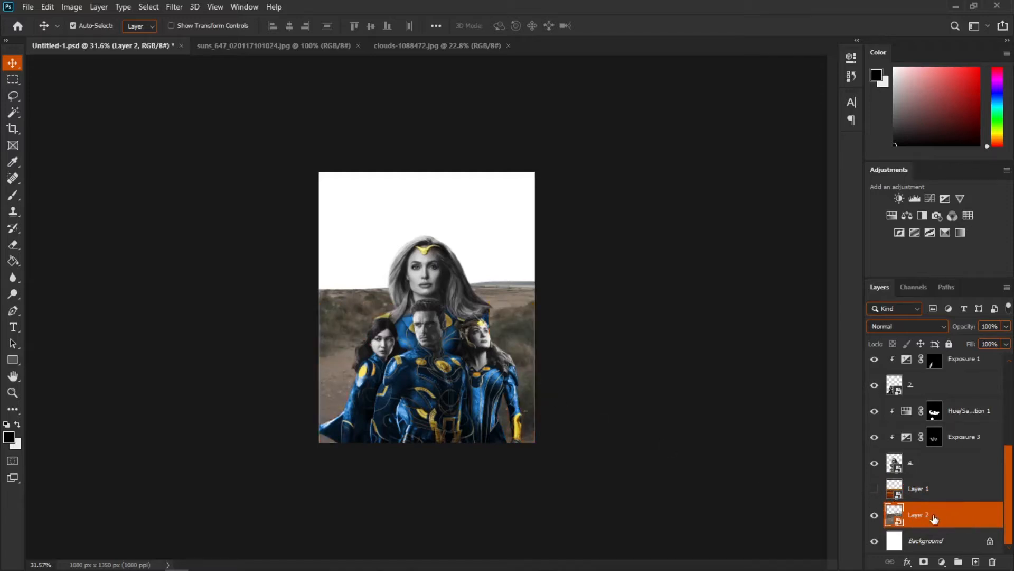
# Step: Distort and apply Perspective to the ground layer, squashing it into a wide strip along the poster's bottom
pyautogui.hotkey('ctrl', 't')
pyautogui.rightClick(402, 333)
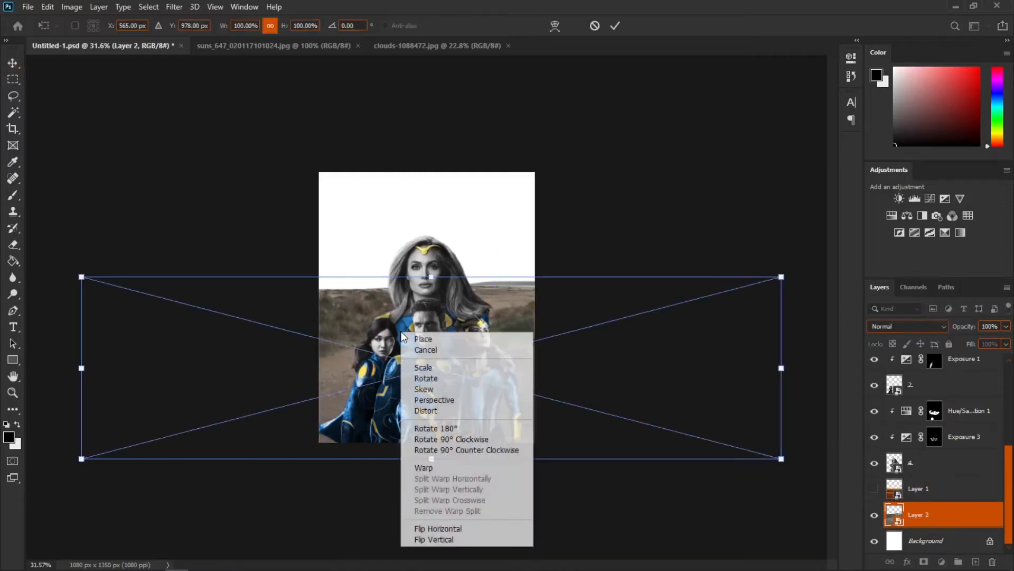
pyautogui.click(451, 412)
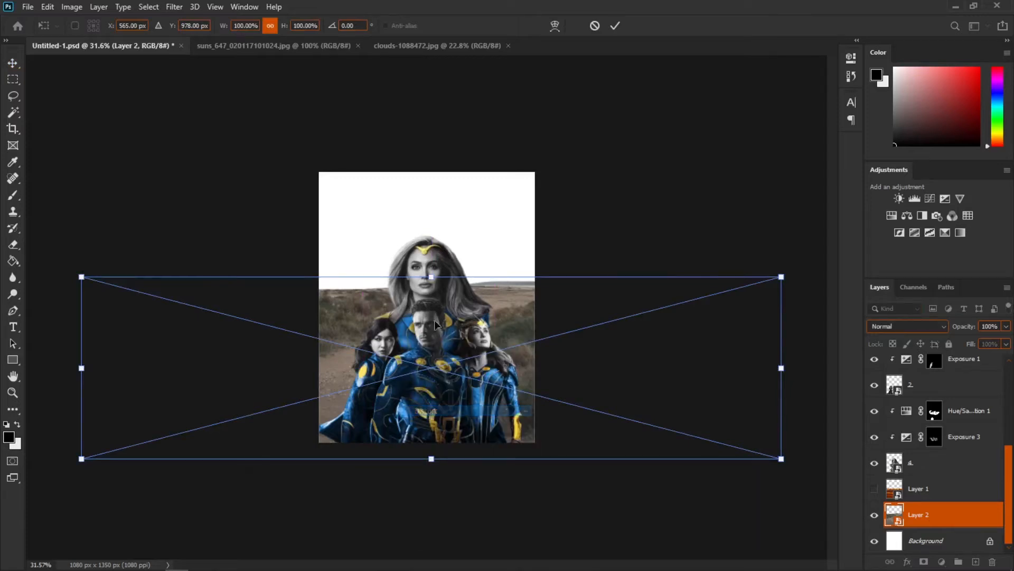
pyautogui.moveTo(435, 279); pyautogui.dragTo(437, 381)
pyautogui.scroll(-4, 441, 375)
pyautogui.rightClick(444, 370)
pyautogui.click(486, 239)
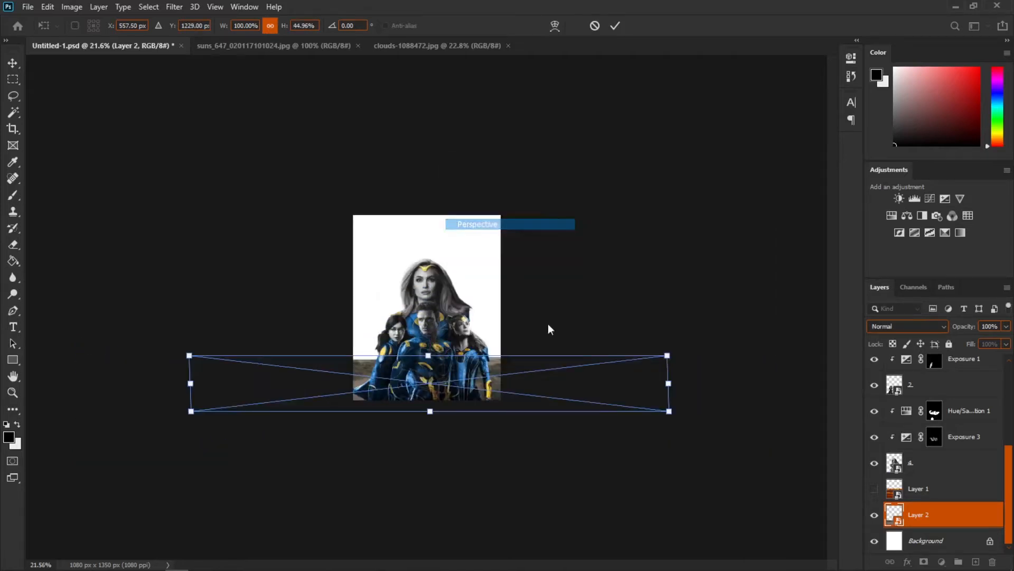
pyautogui.moveTo(669, 411); pyautogui.dragTo(765, 411)
pyautogui.press('Return')
# Step: Show the sunset layer again and add a layer mask to it
pyautogui.click(925, 489)
pyautogui.scroll(8, 503, 476)
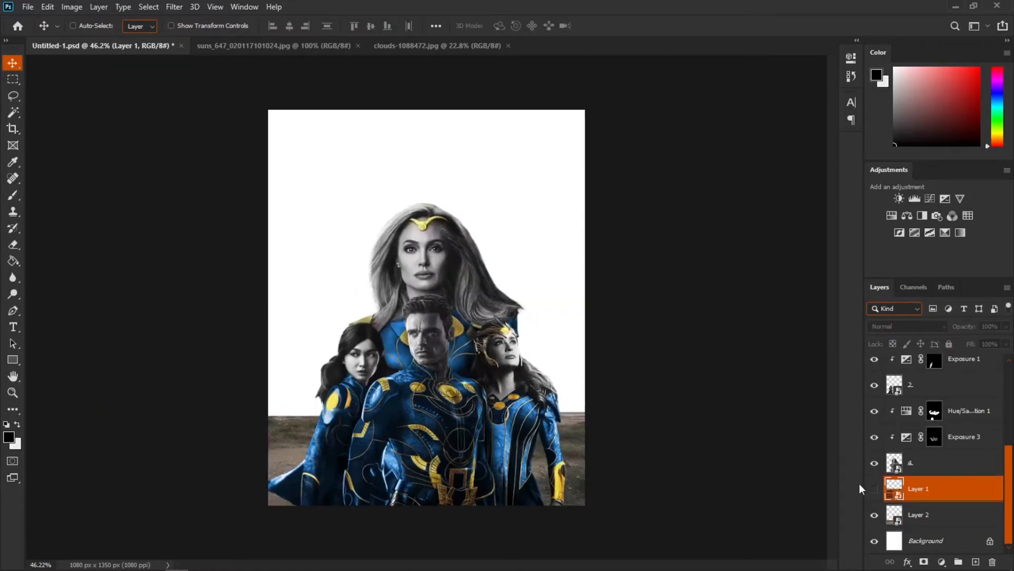
pyautogui.click(874, 490)
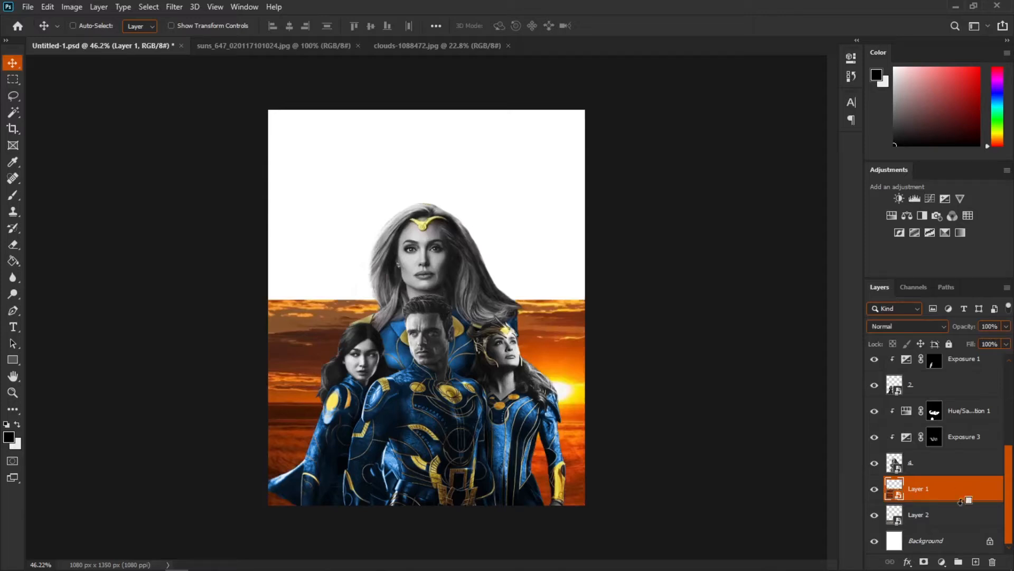
pyautogui.keyDown('alt'); pyautogui.click(924, 563); pyautogui.keyUp('alt')
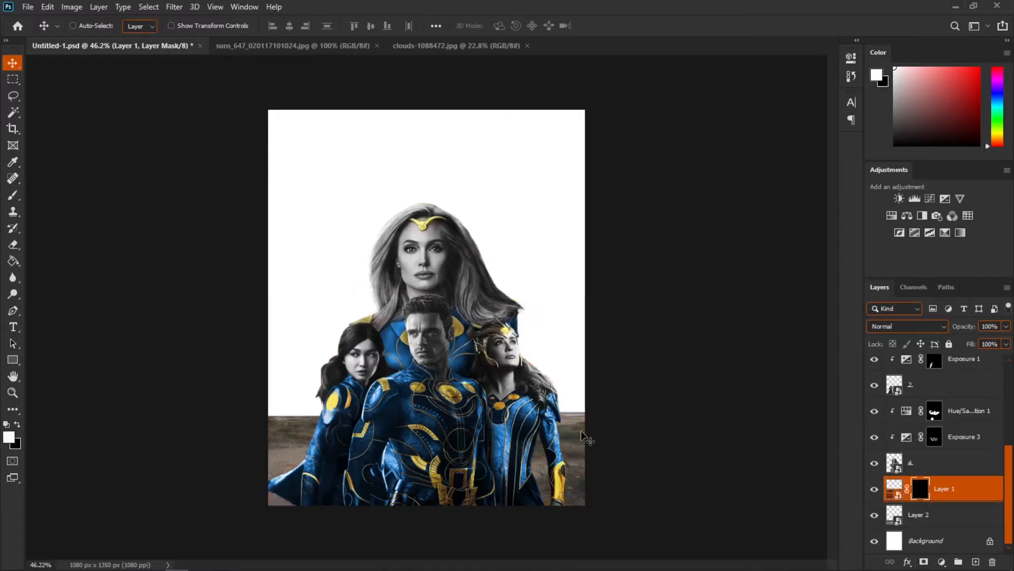
# Step: Paint on the sunset layer's mask with a soft brush at 20% opacity to fade its top edge into the poster
pyautogui.click(15, 196)
pyautogui.keyDown('alt'); pyautogui.rightClick(306, 380); pyautogui.keyUp('alt')
pyautogui.moveTo(588, 368)
pyautogui.mouseDown()
pyautogui.moveTo(592, 376)
pyautogui.moveTo(544, 365)
pyautogui.moveTo(407, 381)
pyautogui.moveTo(256, 377)
pyautogui.moveTo(628, 382)
pyautogui.moveTo(618, 276)
pyautogui.mouseUp()
pyautogui.keyDown('alt'); pyautogui.rightClick(627, 383); pyautogui.keyUp('alt')
pyautogui.hotkey('ctrl', 'z')
pyautogui.press('2')
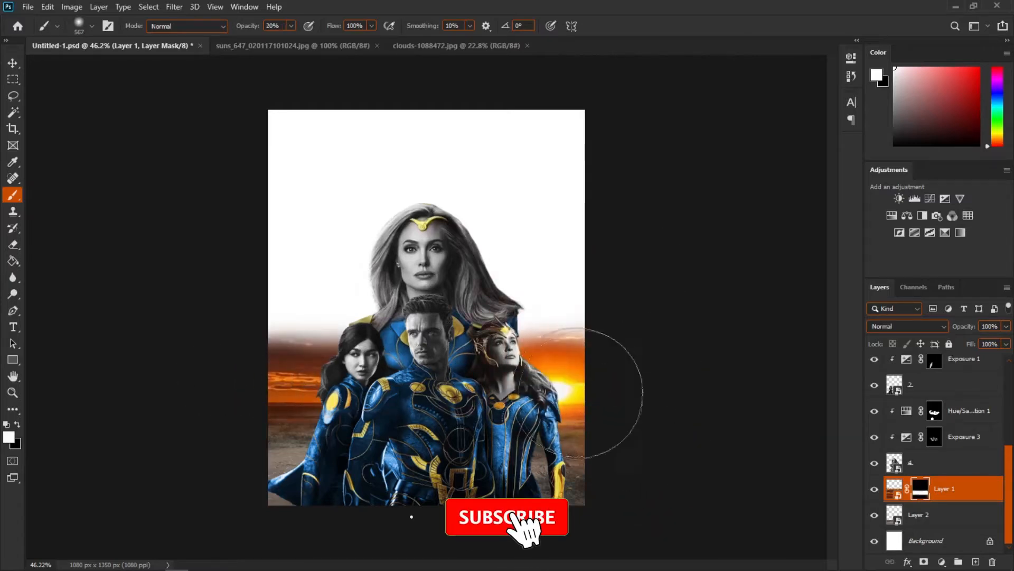
pyautogui.moveTo(575, 391); pyautogui.dragTo(301, 390)
pyautogui.press('x')
pyautogui.moveTo(583, 298)
pyautogui.mouseDown()
pyautogui.moveTo(290, 300)
pyautogui.moveTo(268, 408)
pyautogui.moveTo(266, 347)
pyautogui.mouseUp()
pyautogui.press('x')
pyautogui.press('x')
pyautogui.moveTo(361, 250); pyautogui.dragTo(273, 261)
pyautogui.keyDown('alt'); pyautogui.rightClick(273, 262); pyautogui.keyUp('alt')
pyautogui.moveTo(288, 297)
pyautogui.mouseDown()
pyautogui.moveTo(349, 287)
pyautogui.moveTo(246, 295)
pyautogui.mouseUp()
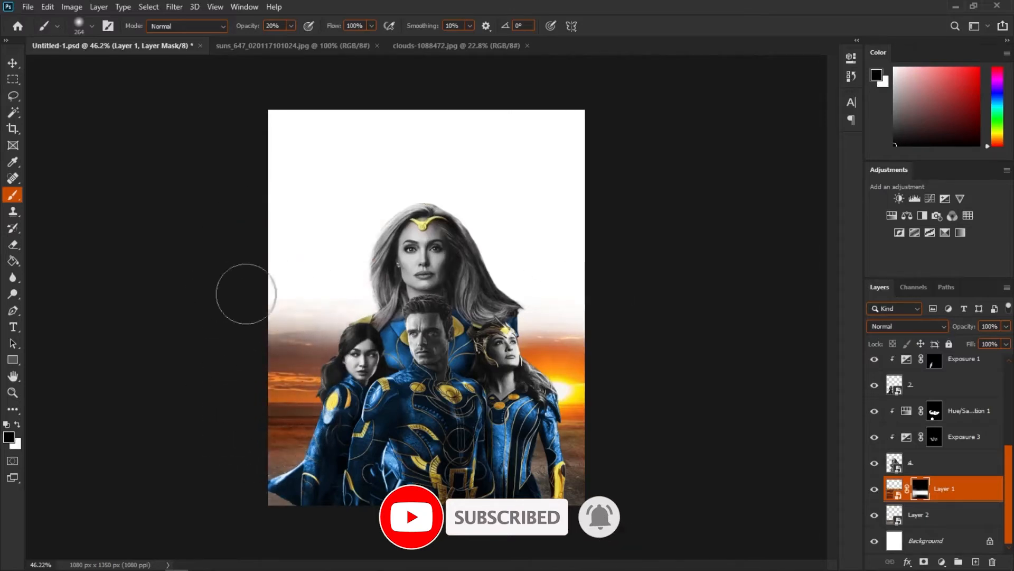
pyautogui.scroll(-5, 580, 349)
pyautogui.scroll(5, 577, 347)
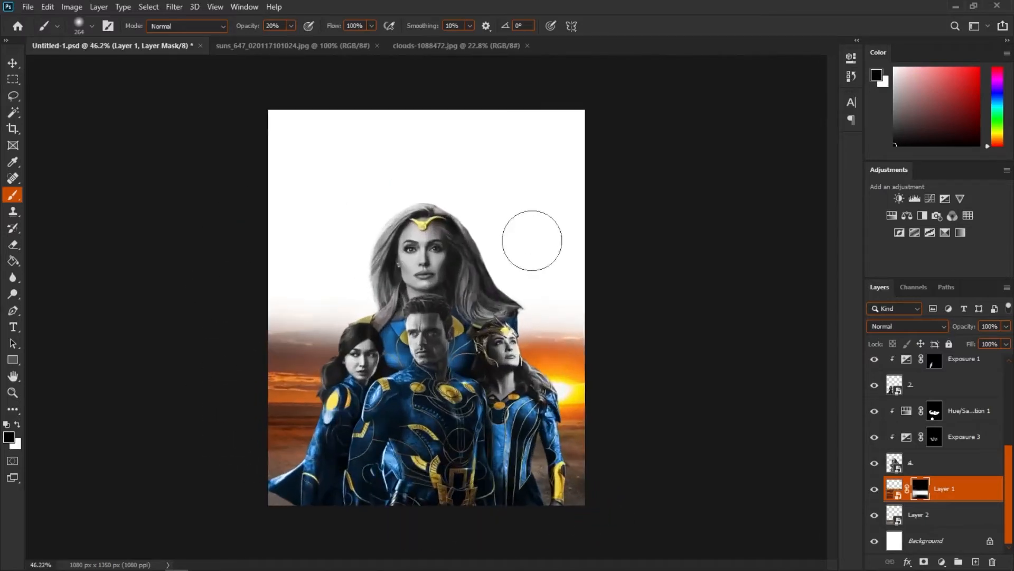
# Step: Close the clouds photo document
pyautogui.click(455, 46)
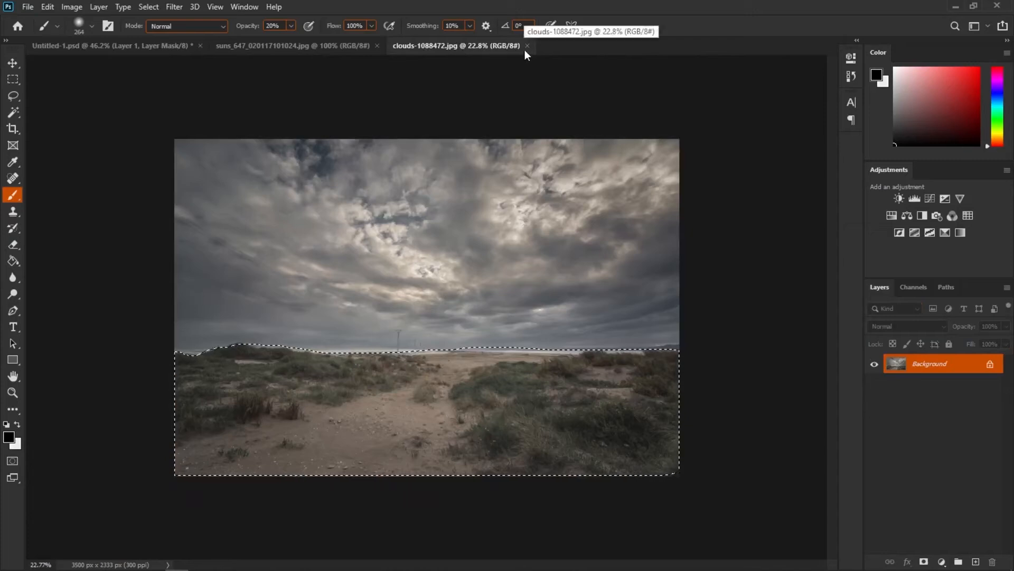
pyautogui.click(527, 45)
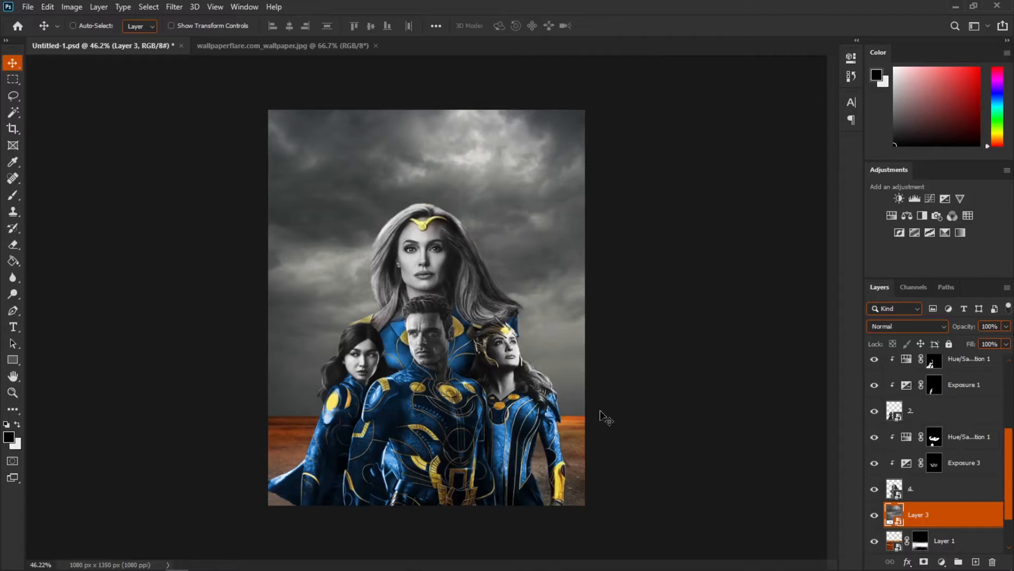
# Step: Add a layer mask to the cloudy sky layer, blend it with the Brush tool, and save the document
pyautogui.click(924, 562)
pyautogui.press('b')
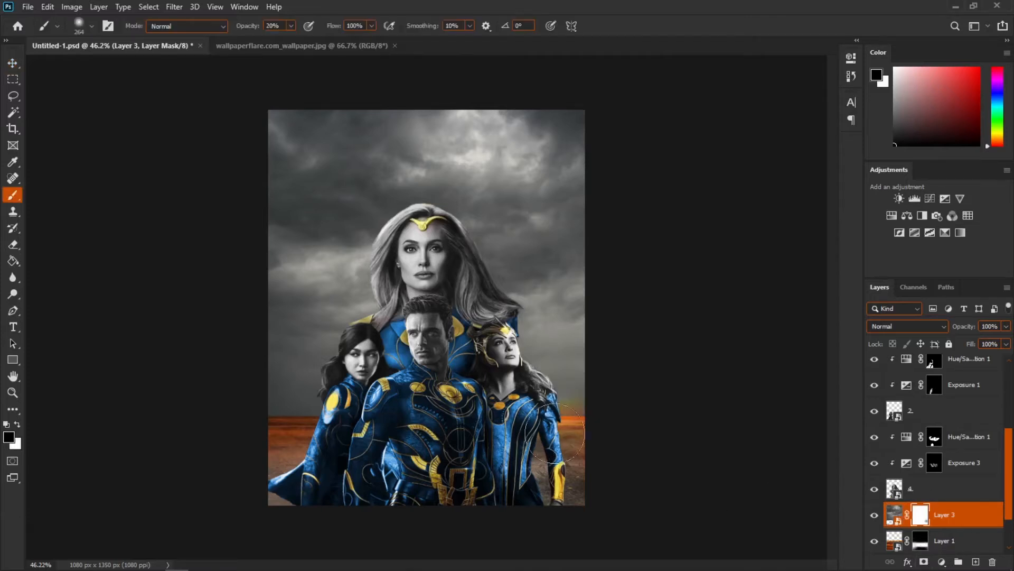
pyautogui.scroll(-2, 563, 417)
pyautogui.hotkey('ctrl', 's')
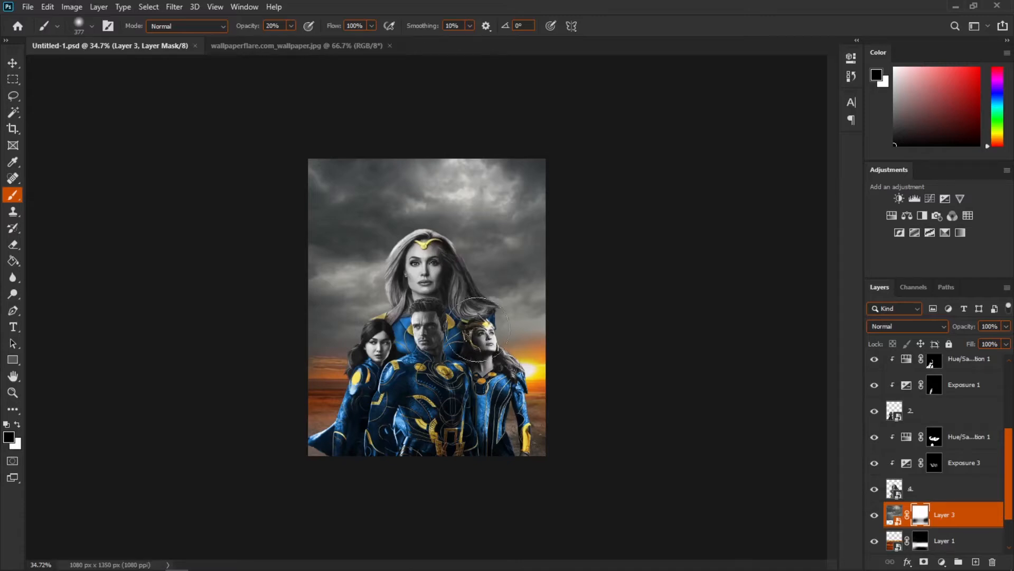
# Step: Close the wallpaper photo and open the image Screen_Shot_2021_08_19_at_9.30.45_AM.jpg
pyautogui.click(390, 46)
pyautogui.click(47, 7)
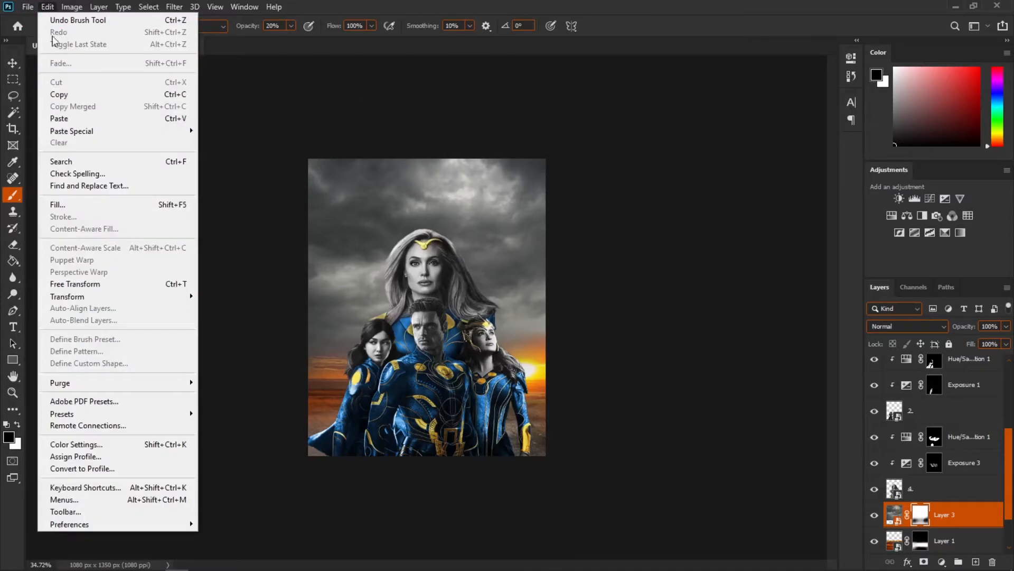
pyautogui.moveTo(27, 6)
pyautogui.click(43, 32)
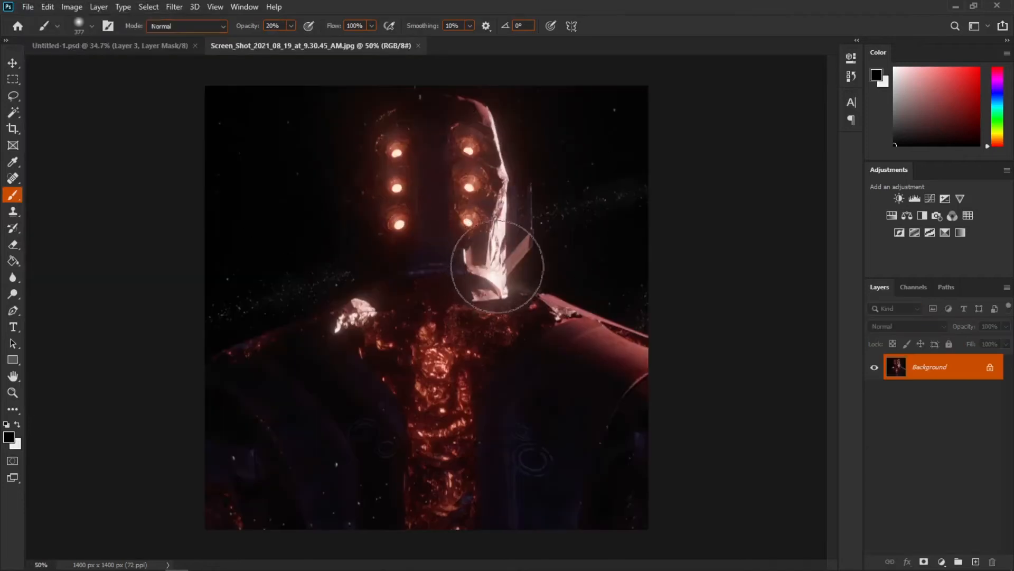
# Step: Drag the Celestial screenshot into the poster as a new bottom layer
pyautogui.click(13, 63)
pyautogui.moveTo(333, 247); pyautogui.dragTo(363, 176)
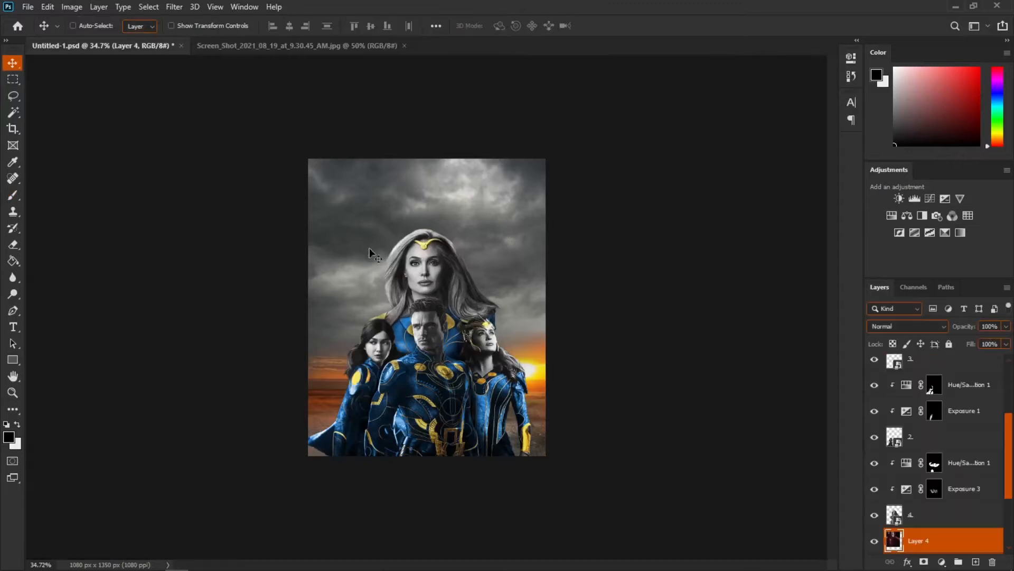
# Step: Convert the Celestial screenshot layer to a Smart Object
pyautogui.rightClick(932, 543)
pyautogui.click(902, 174)
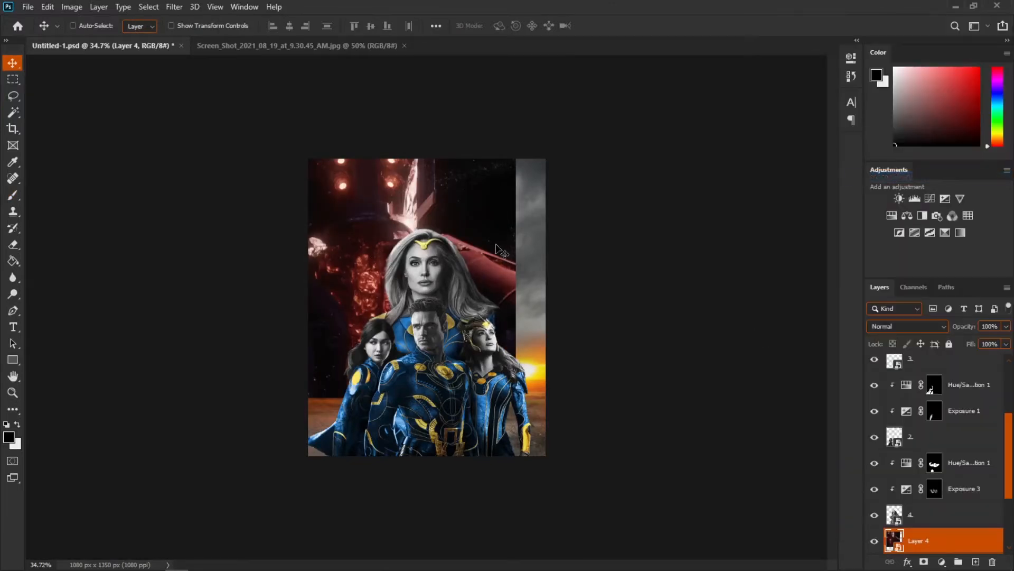
pyautogui.scroll(-2, 497, 249)
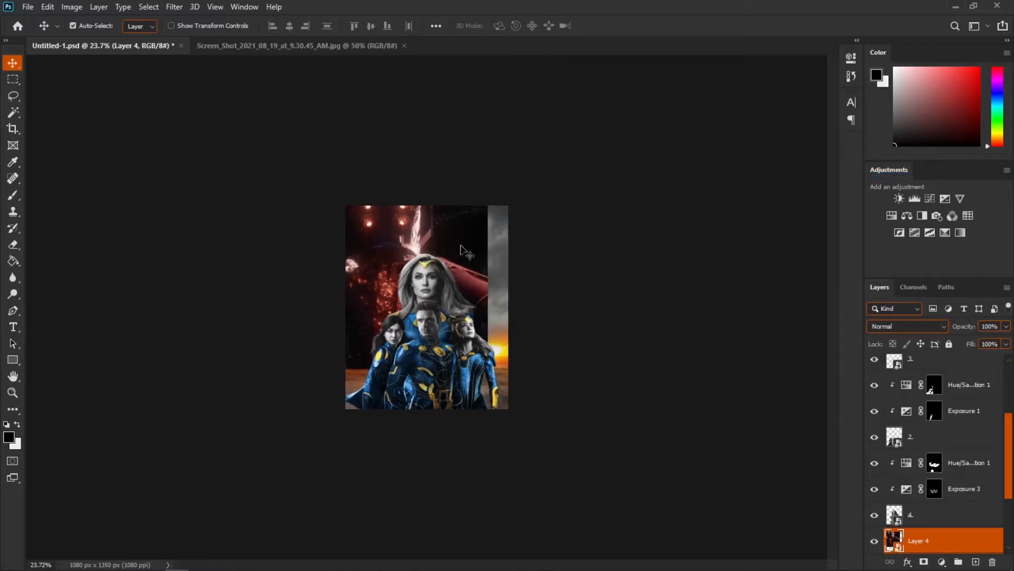
# Step: Scale up the Celestial layer to fill the poster, centring the giant behind the characters
pyautogui.hotkey('ctrl', 't')
pyautogui.moveTo(465, 245); pyautogui.dragTo(503, 266)
pyautogui.moveTo(529, 179); pyautogui.dragTo(502, 234)
pyautogui.press('Return')
pyautogui.scroll(5, 468, 211)
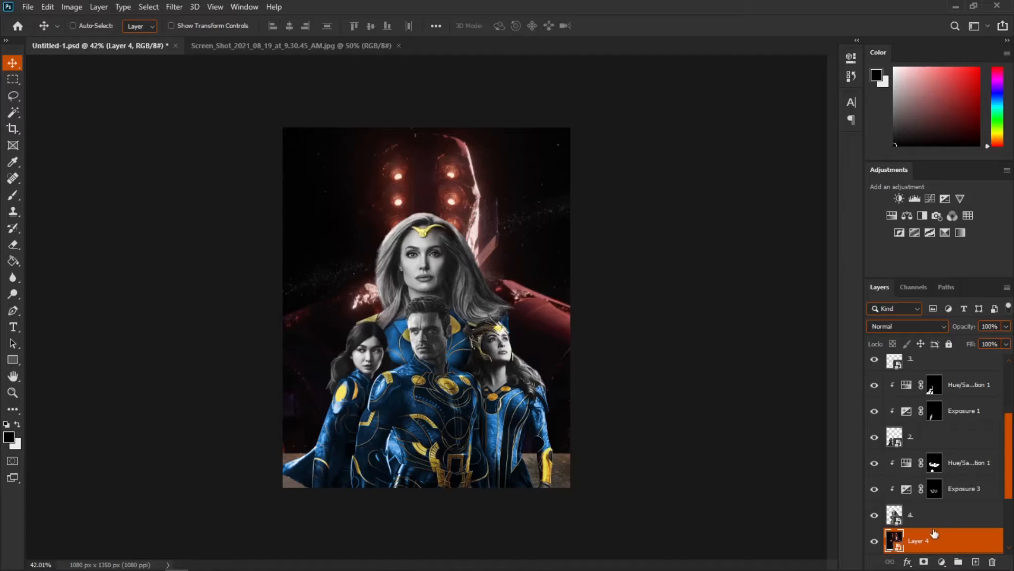
# Step: In the Celestial layer's Blending Options, split the Underlying Layer black Blend If slider up to 198
pyautogui.rightClick(947, 540)
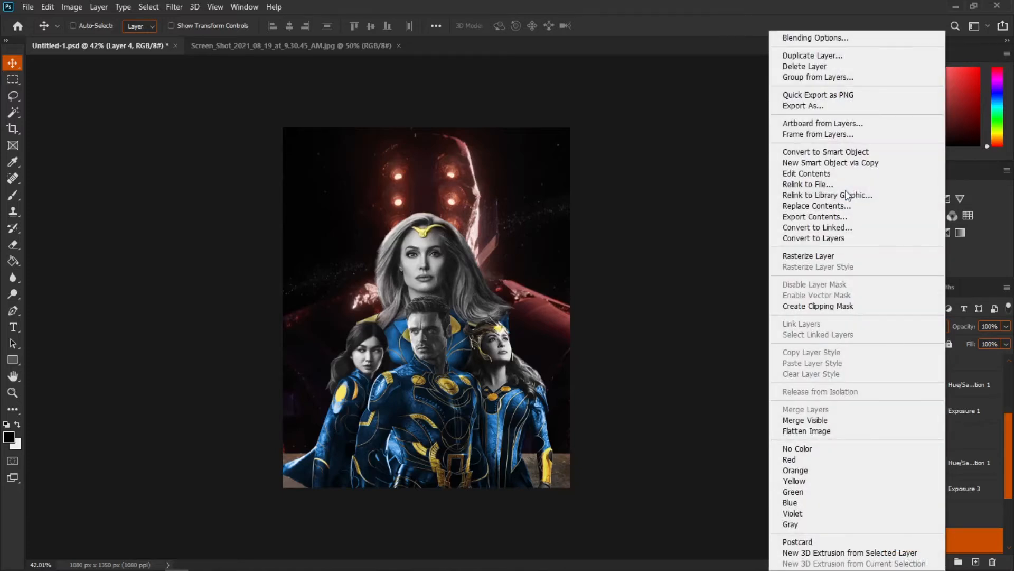
pyautogui.click(808, 41)
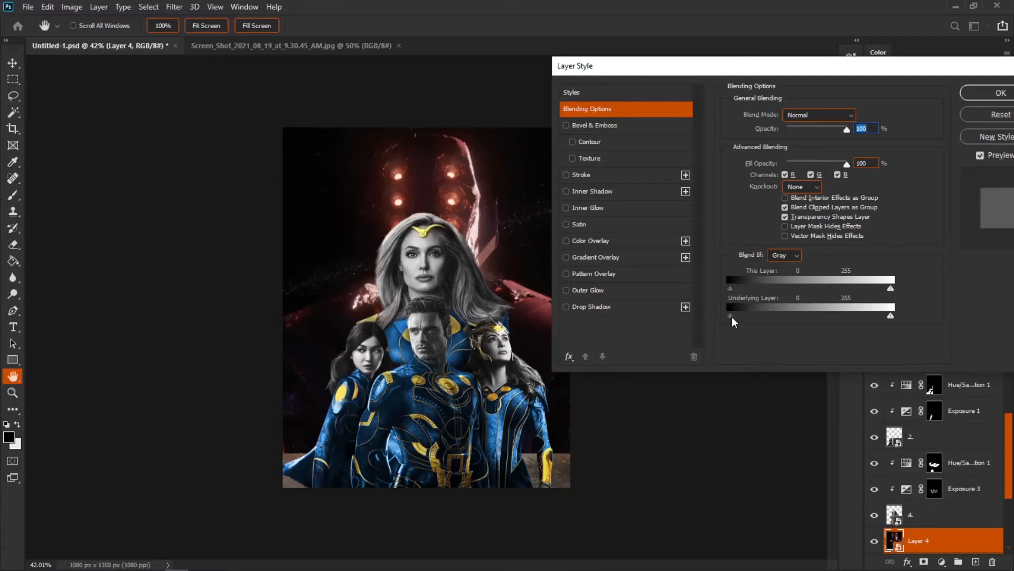
pyautogui.moveTo(730, 316); pyautogui.dragTo(732, 316)
pyautogui.moveTo(735, 314); pyautogui.dragTo(840, 320)
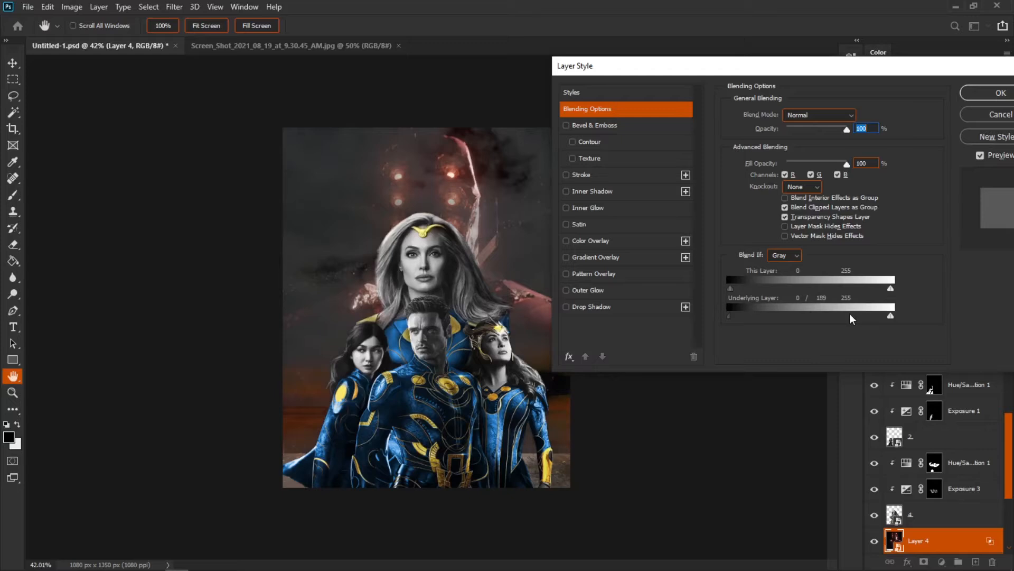
pyautogui.moveTo(854, 312); pyautogui.dragTo(854, 311)
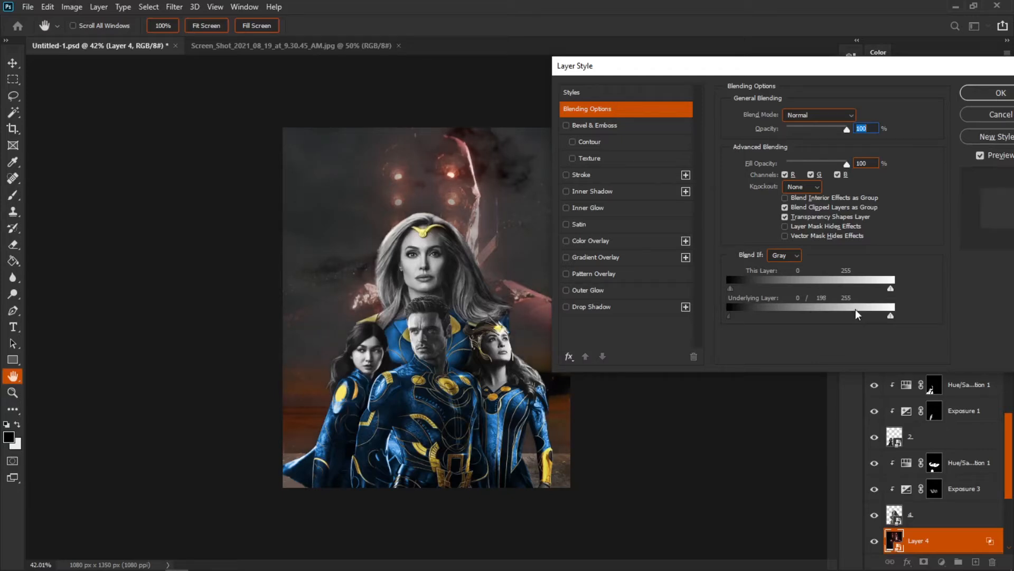
pyautogui.click(1001, 94)
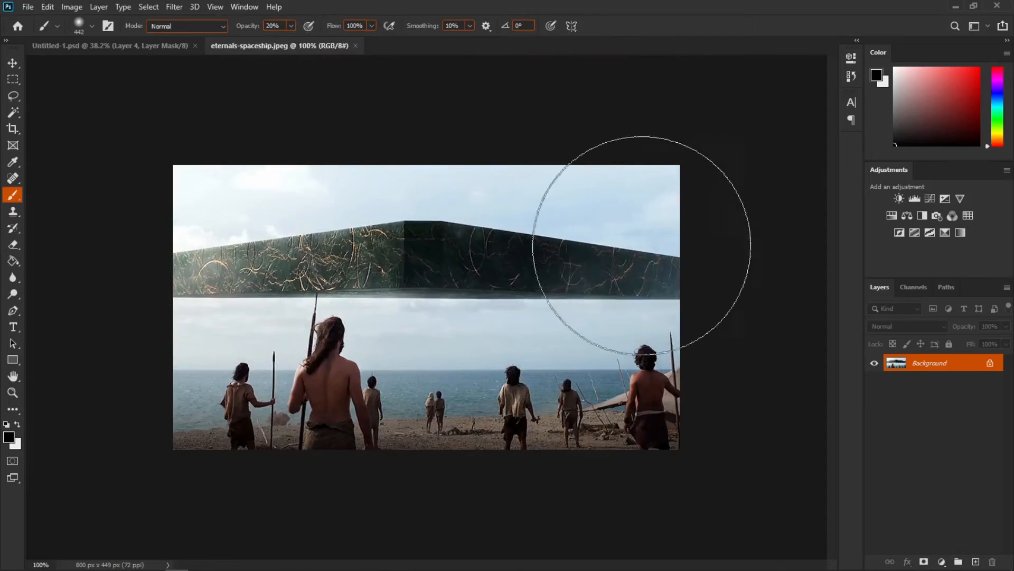
# Step: Trace the floating spaceship in eternals-spaceship.jpeg with the Pen tool and make a selection with 0 pixel feather
pyautogui.click(12, 315)
pyautogui.scroll(5, 69, 230)
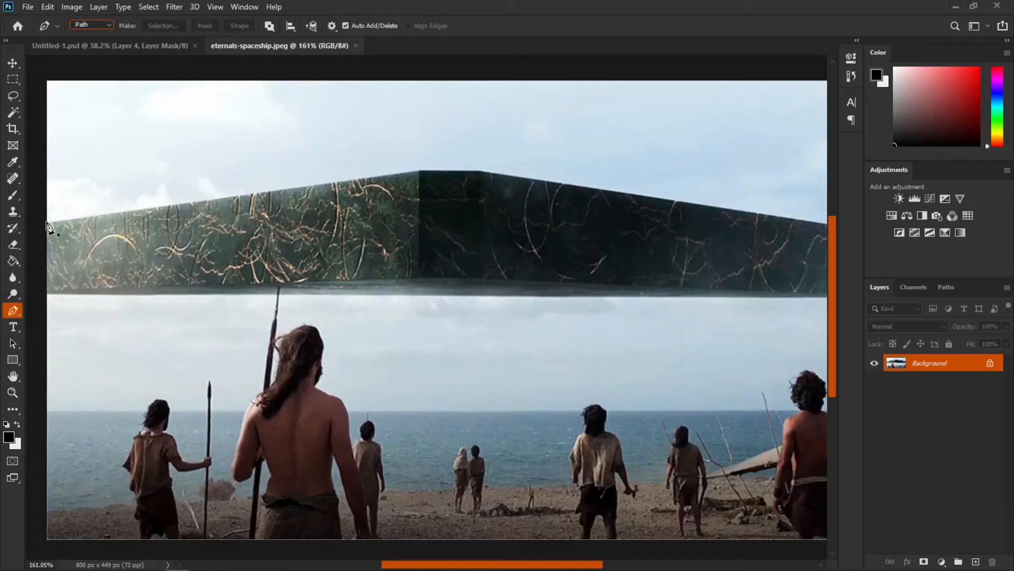
pyautogui.click(45, 223)
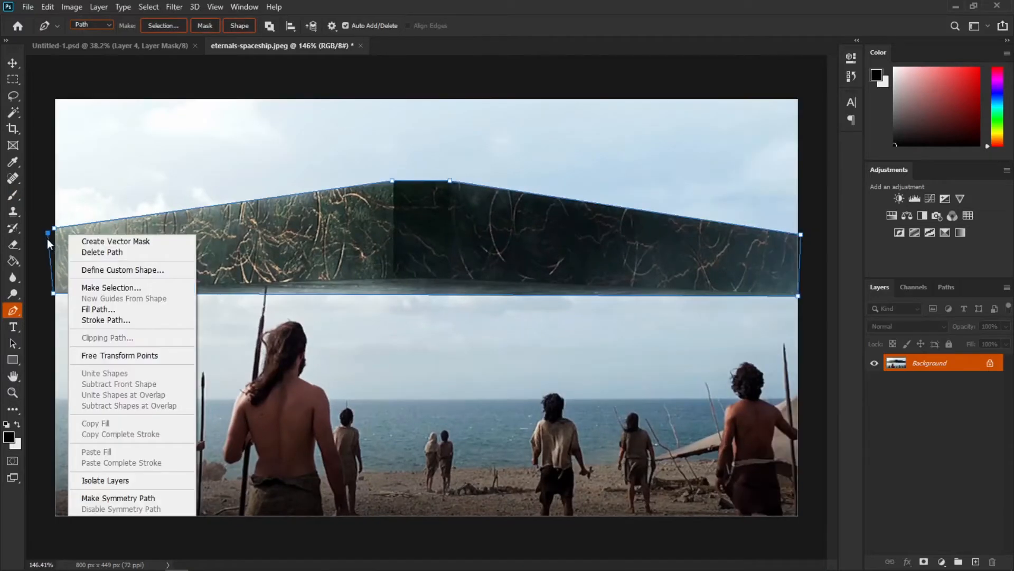
pyautogui.rightClick(54, 242)
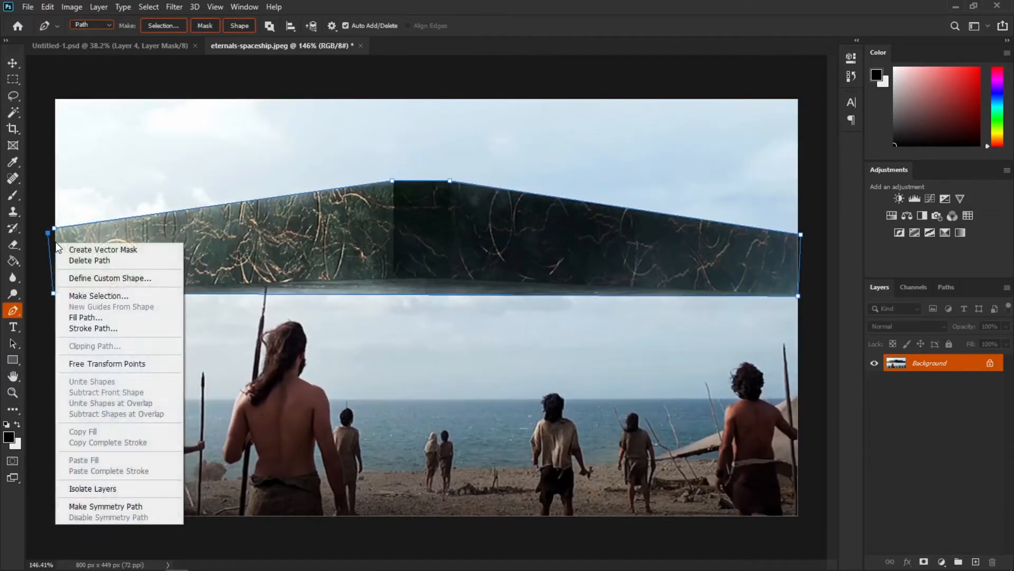
pyautogui.click(120, 296)
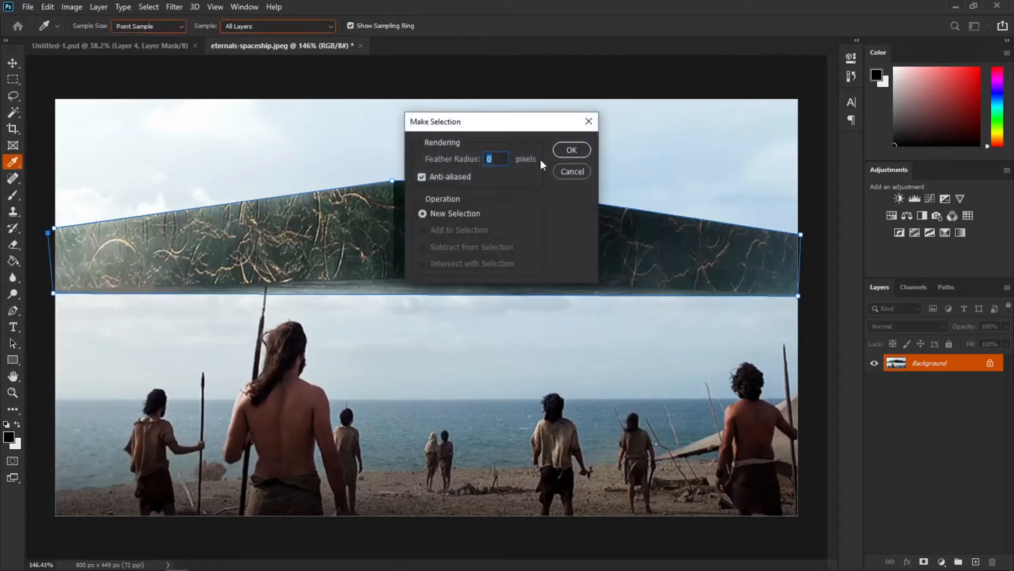
pyautogui.click(569, 156)
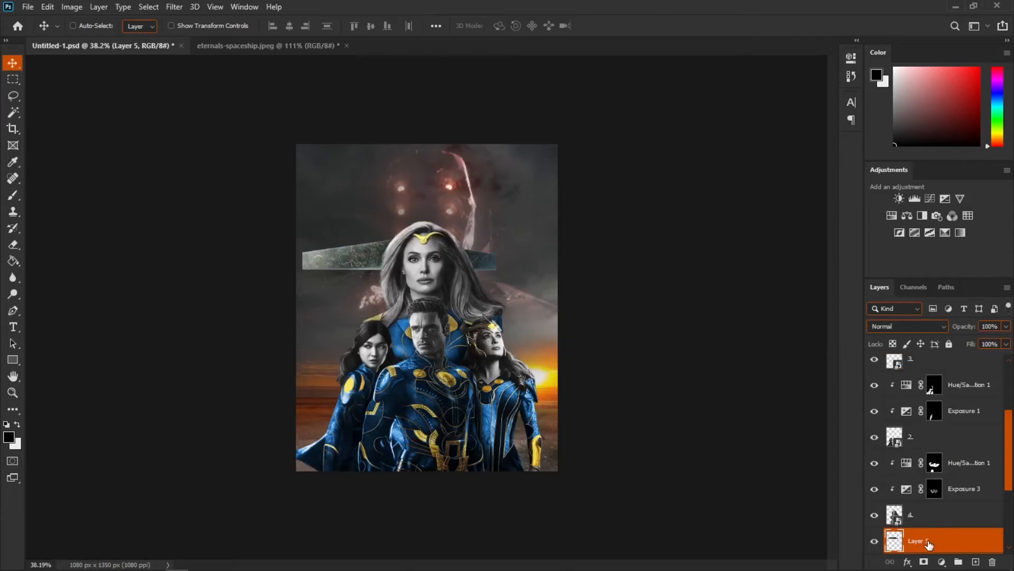
# Step: Convert the pasted spaceship layer to a Smart Object and scale it to span the poster's width
pyautogui.rightClick(929, 544)
pyautogui.click(899, 177)
pyautogui.hotkey('ctrl', 't')
pyautogui.moveTo(501, 237); pyautogui.dragTo(740, 200)
pyautogui.press('Return')
pyautogui.press('ctrl')
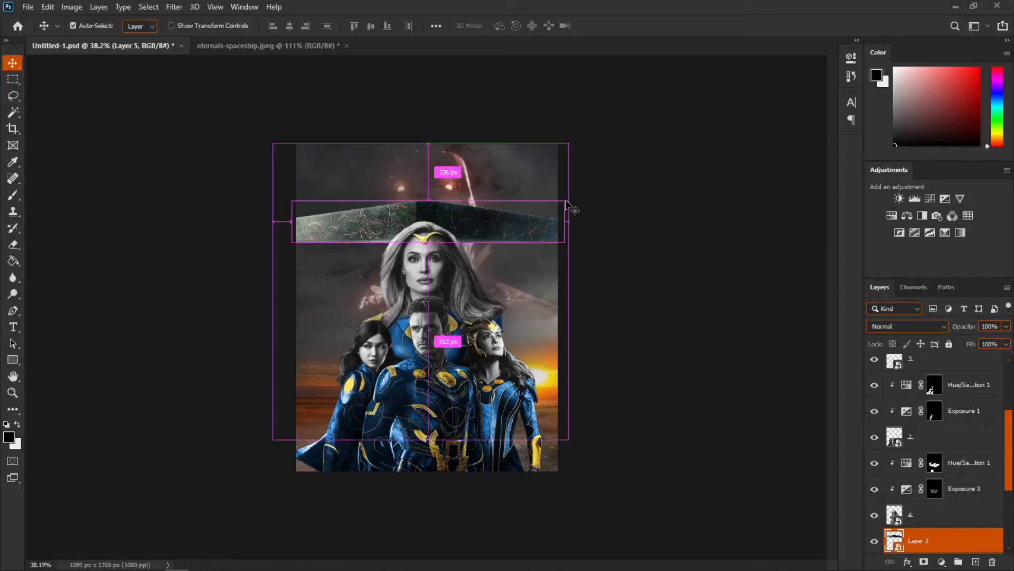
# Step: Save the poster and reposition the spaceship just above the central heroine's head
pyautogui.hotkey('ctrl', 's')
pyautogui.moveTo(347, 234); pyautogui.dragTo(407, 250)
pyautogui.scroll(-2, 488, 278)
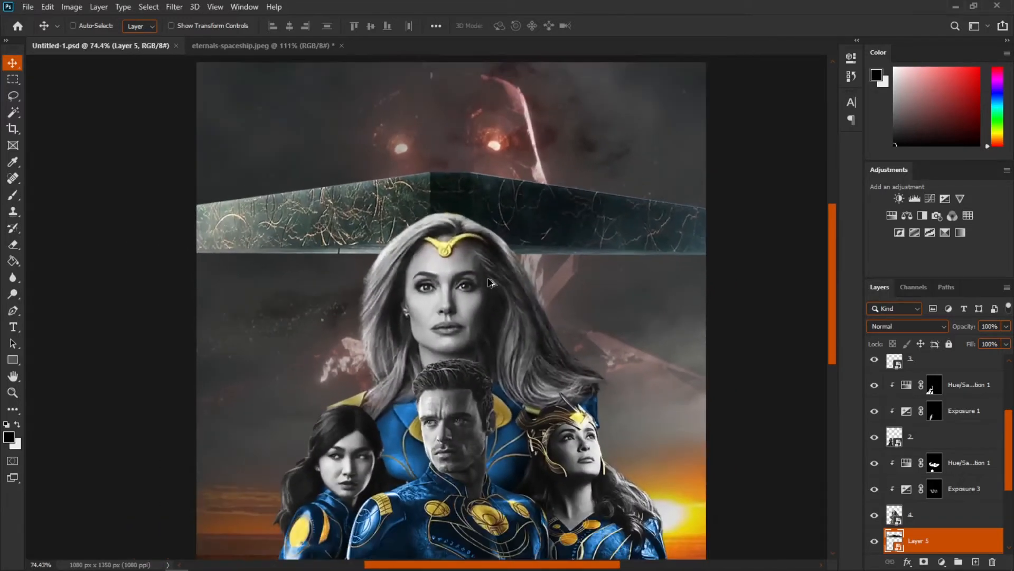
pyautogui.scroll(2, 497, 146)
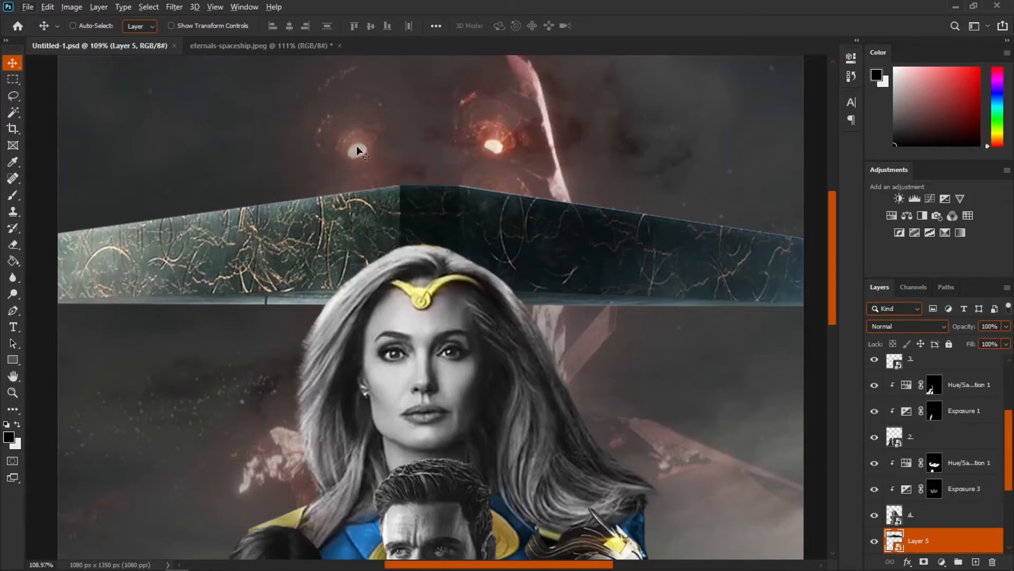
pyautogui.scroll(-3, 683, 338)
pyautogui.scroll(-2, 915, 523)
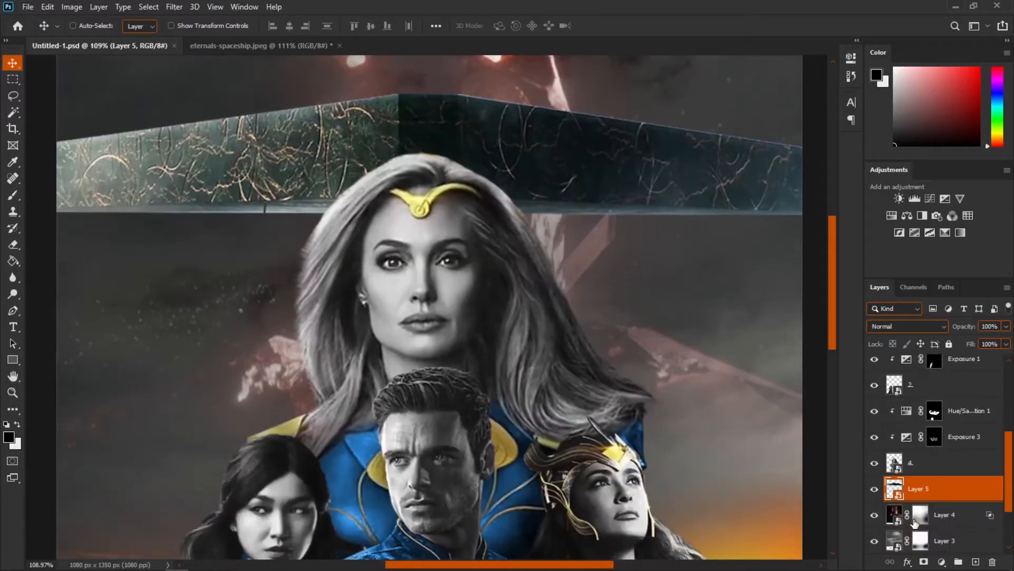
# Step: Add a clipped Hue/Saturation adjustment above the Celestial layer and colorize it red with hue 0 and saturation 25
pyautogui.click(943, 518)
pyautogui.scroll(-1, 814, 296)
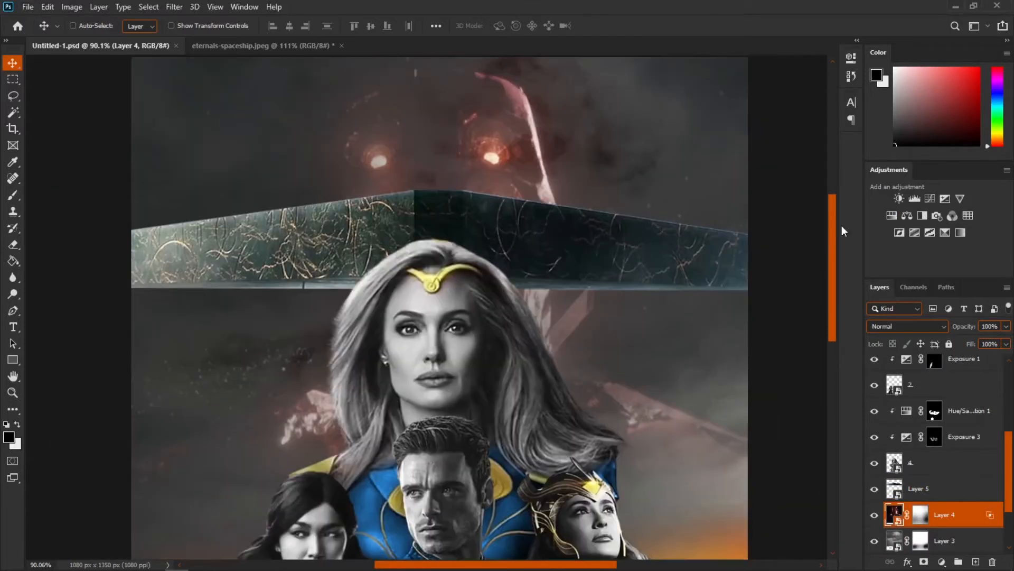
pyautogui.click(891, 215)
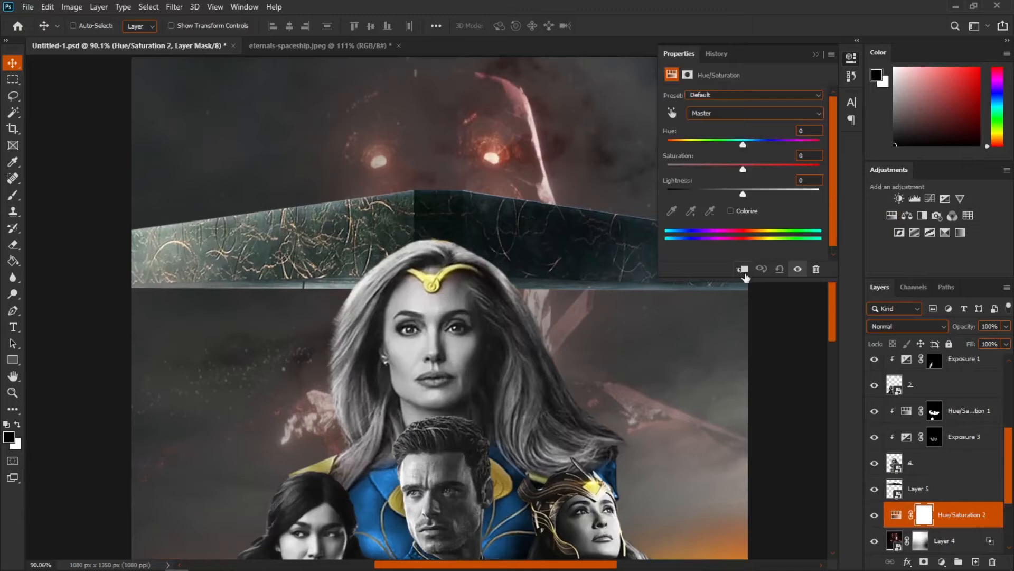
pyautogui.click(743, 270)
pyautogui.click(741, 211)
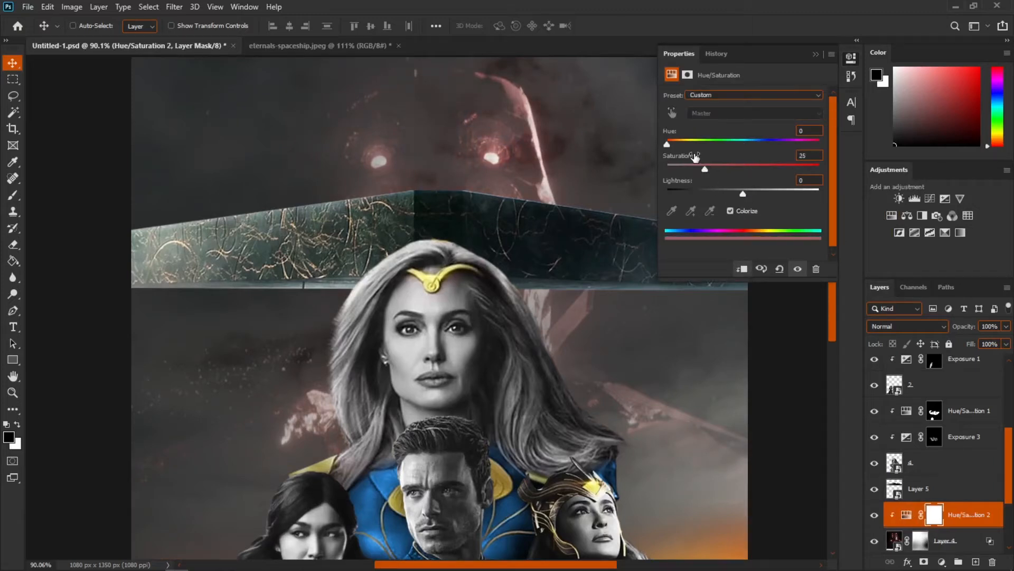
pyautogui.moveTo(667, 144); pyautogui.dragTo(673, 144)
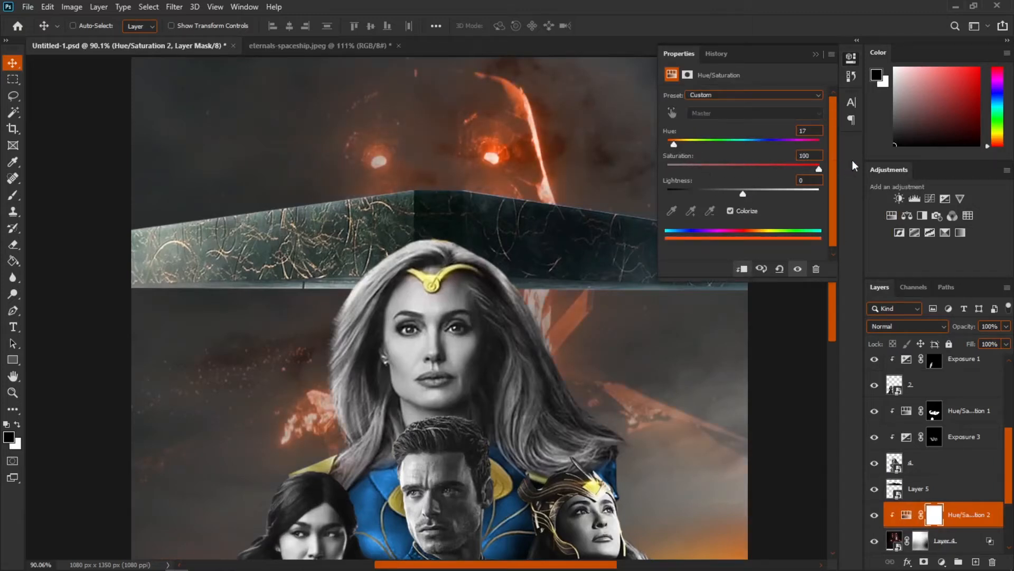
pyautogui.moveTo(676, 146); pyautogui.dragTo(673, 146)
pyautogui.click(814, 54)
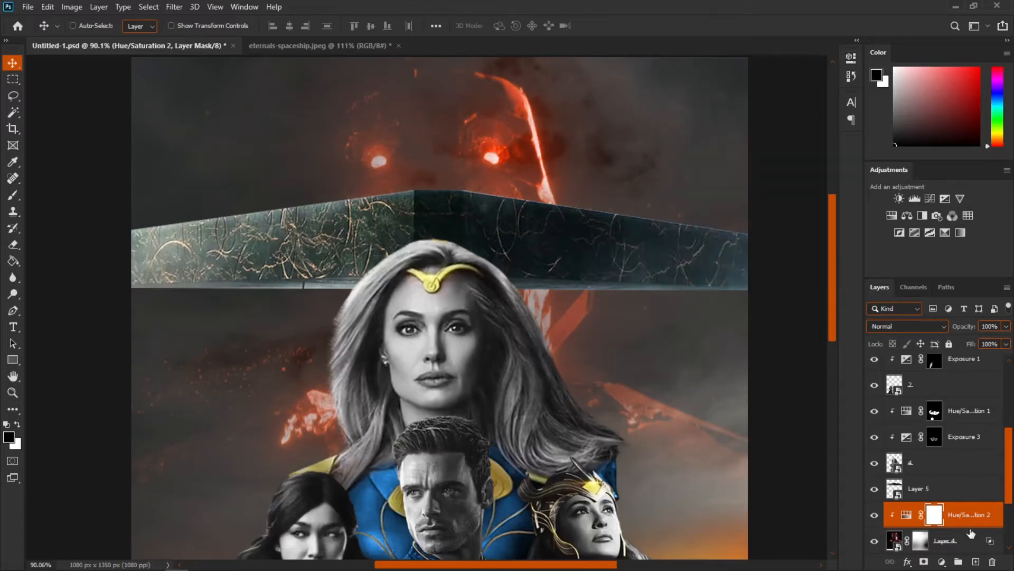
# Step: Invert the adjustment's mask and paint white at full opacity over the Celestial's glowing eyes
pyautogui.hotkey('ctrl', 'i')
pyautogui.press('b')
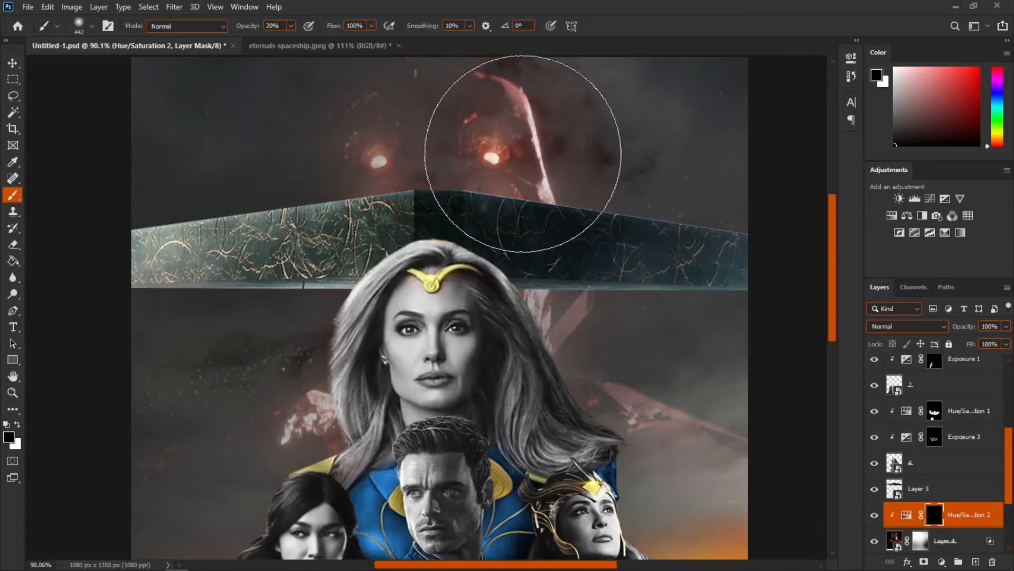
pyautogui.press('[')
pyautogui.press('[')
pyautogui.press('[')
pyautogui.press('x')
pyautogui.click(492, 154)
pyautogui.keyDown('alt'); pyautogui.rightClick(487, 154); pyautogui.keyUp('alt')
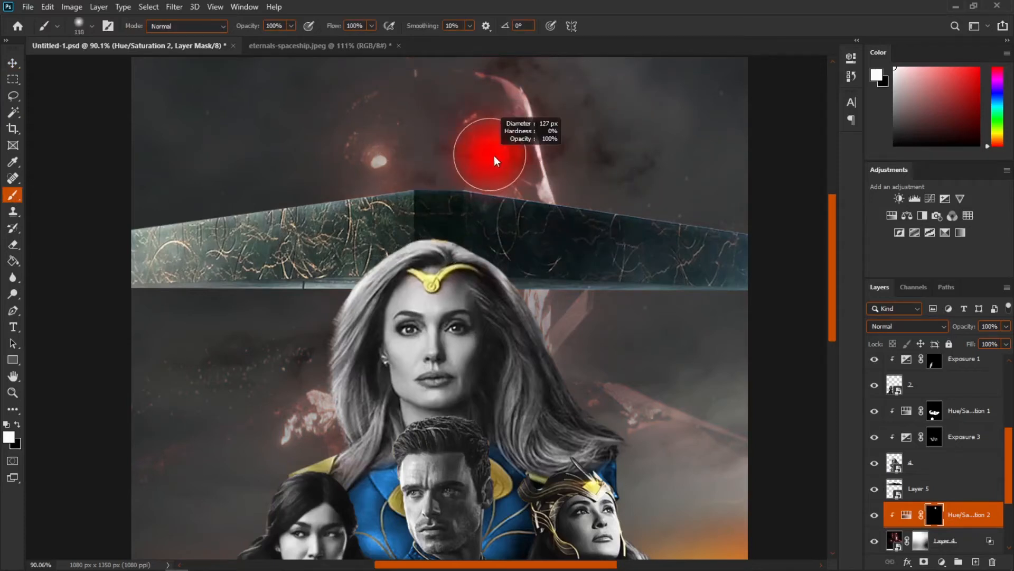
pyautogui.click(394, 158)
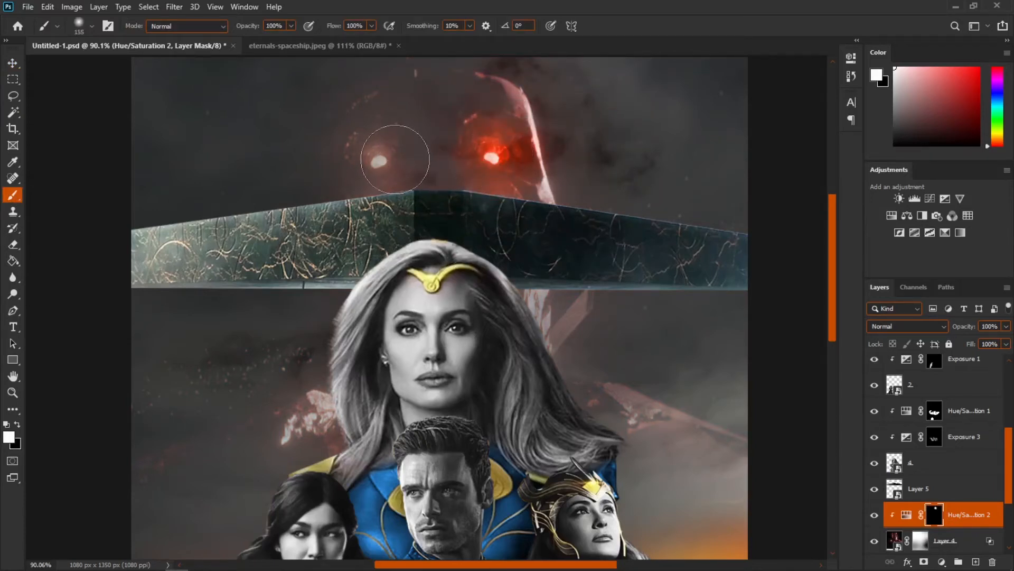
# Step: Paint more of the red tint through the mask onto the Celestial's head
pyautogui.hotkey('ctrl', '0')
pyautogui.scroll(6, 443, 211)
pyautogui.moveTo(480, 165); pyautogui.dragTo(490, 240)
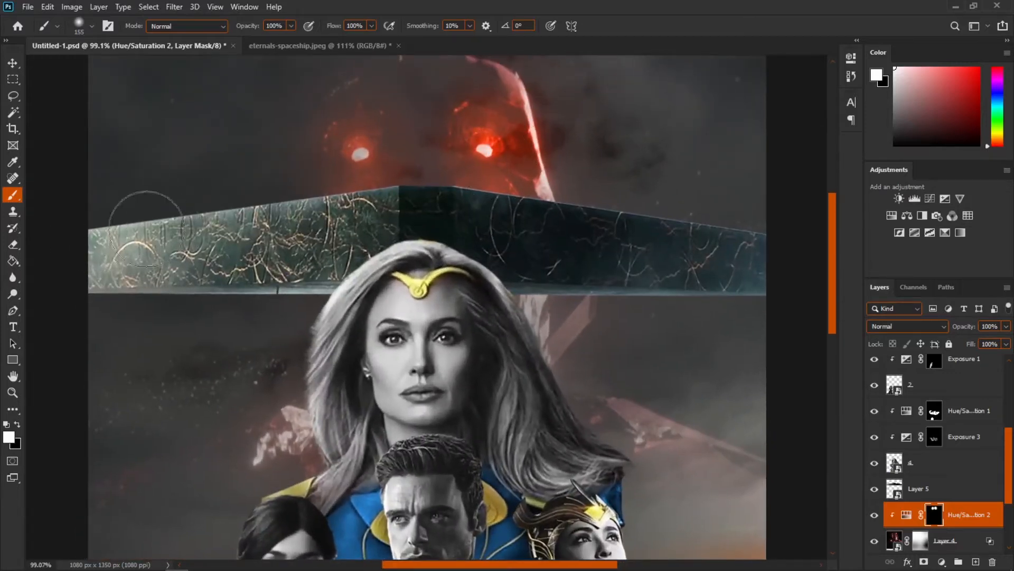
pyautogui.moveTo(493, 387); pyautogui.dragTo(392, 345)
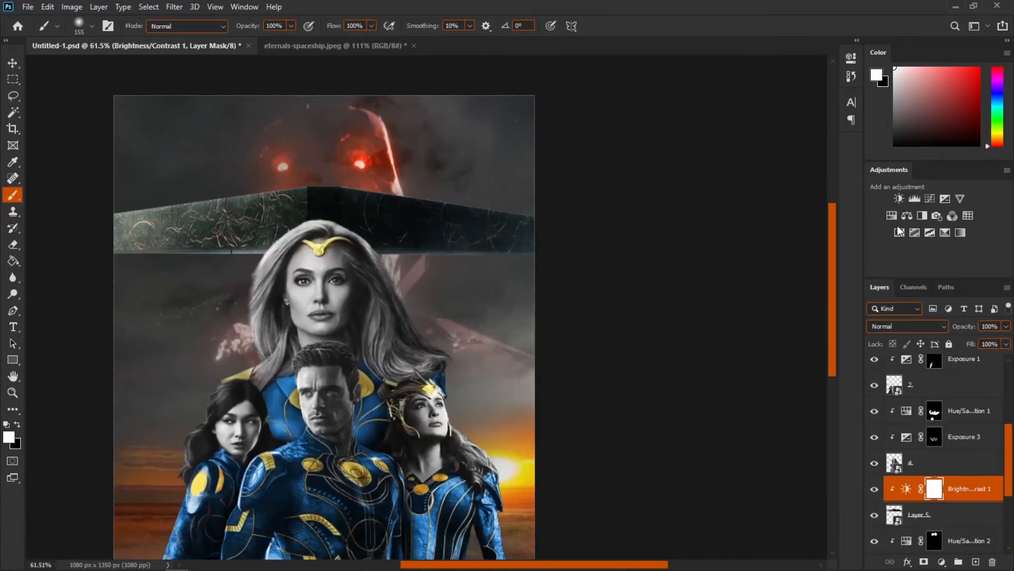
# Step: Add a clipped Hue/Saturation adjustment above the spaceship layer, colorized with hue 0 and saturation 100
pyautogui.click(891, 215)
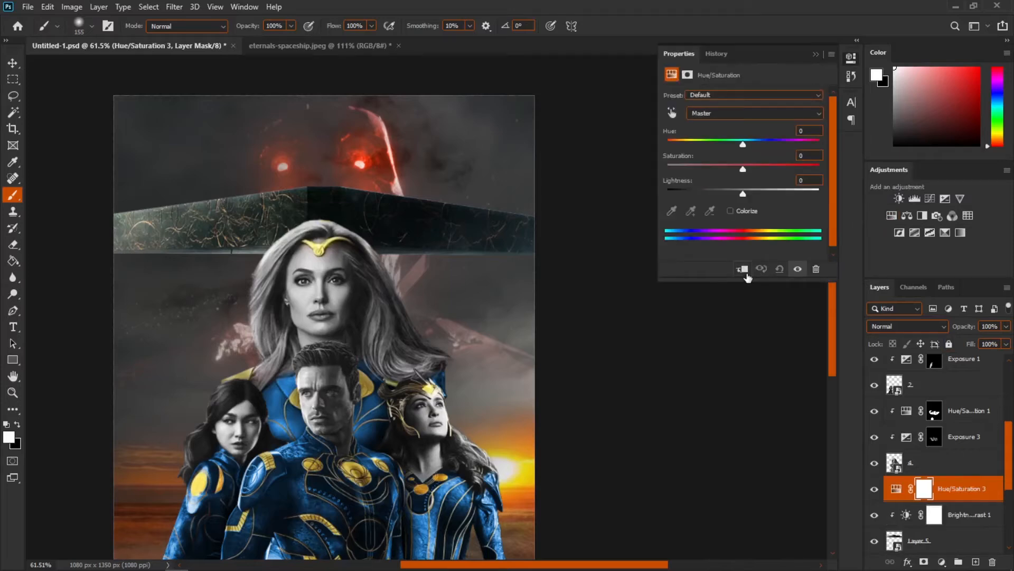
pyautogui.click(743, 269)
pyautogui.click(731, 210)
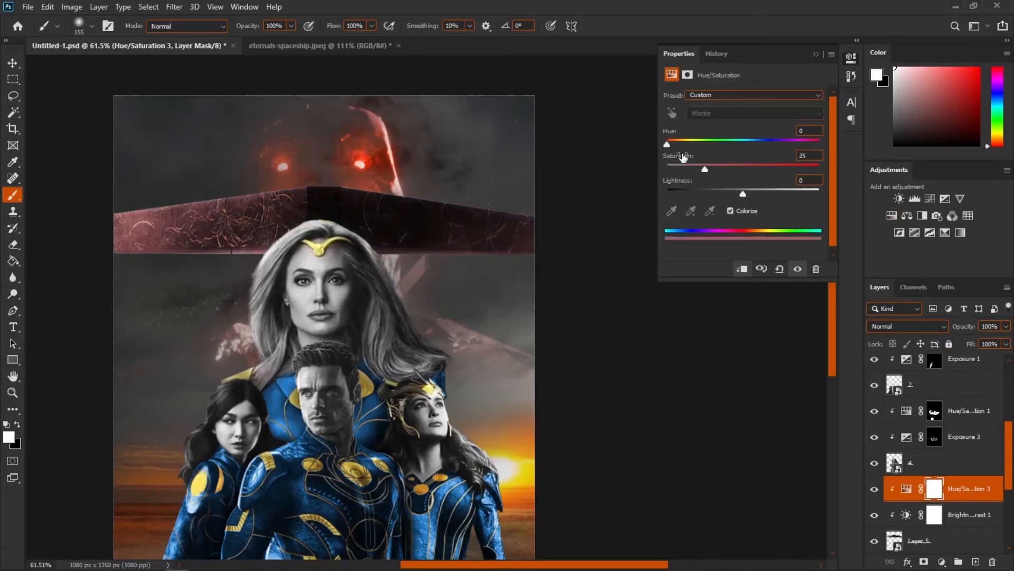
pyautogui.moveTo(705, 169); pyautogui.dragTo(817, 169)
pyautogui.moveTo(667, 144); pyautogui.dragTo(671, 145)
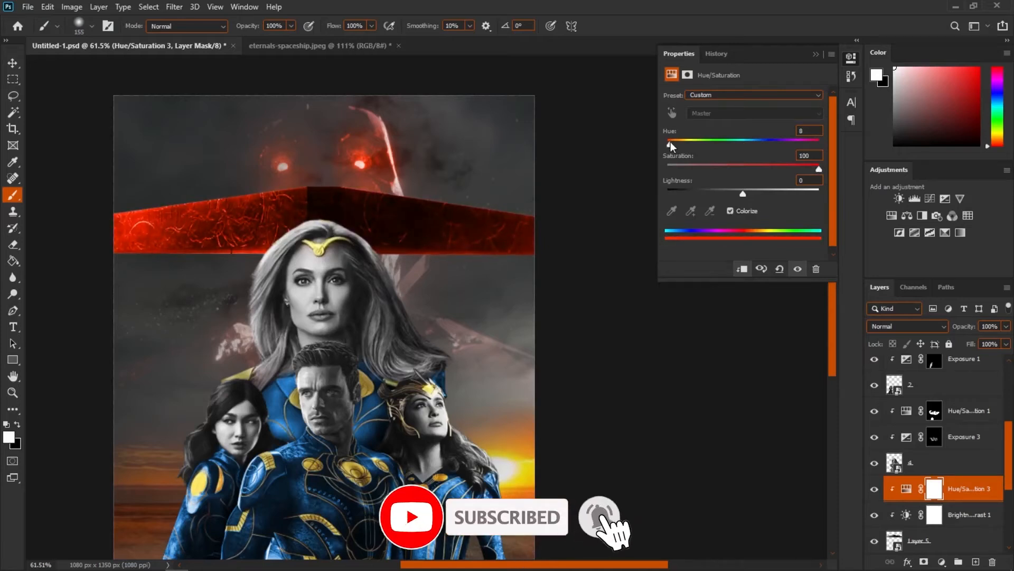
pyautogui.click(815, 55)
# Step: Invert that adjustment's mask and paint the red tint onto the spaceship's upper edge
pyautogui.hotkey('ctrl', 'i')
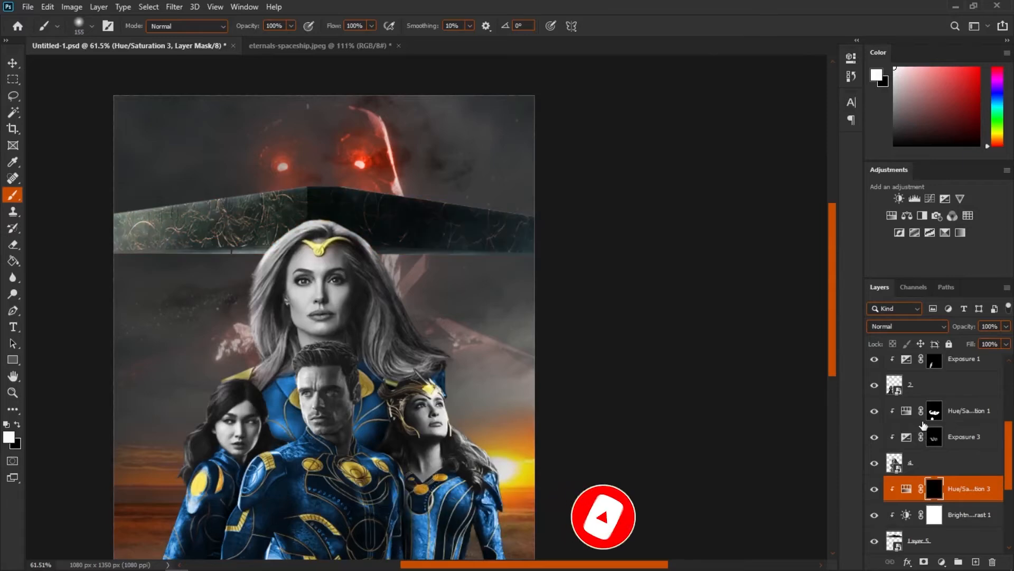
pyautogui.scroll(3, 388, 159)
pyautogui.moveTo(464, 173); pyautogui.dragTo(443, 174)
pyautogui.scroll(2, 616, 204)
pyautogui.moveTo(574, 221)
pyautogui.mouseDown()
pyautogui.moveTo(264, 176)
pyautogui.moveTo(643, 163)
pyautogui.mouseUp()
pyautogui.moveTo(643, 163); pyautogui.dragTo(664, 163)
pyautogui.moveTo(623, 159)
pyautogui.mouseDown()
pyautogui.moveTo(305, 195)
pyautogui.moveTo(655, 161)
pyautogui.moveTo(546, 187)
pyautogui.mouseUp()
pyautogui.press('x')
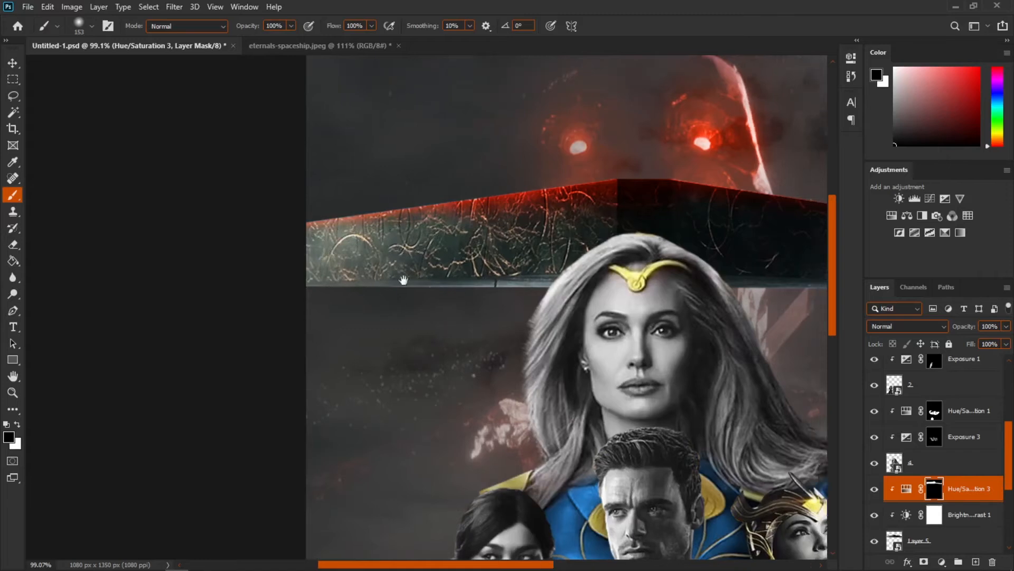
# Step: Add a Solid Color fill layer in #ff4e00 at the top of the layer stack and invert its mask
pyautogui.scroll(-10, 403, 281)
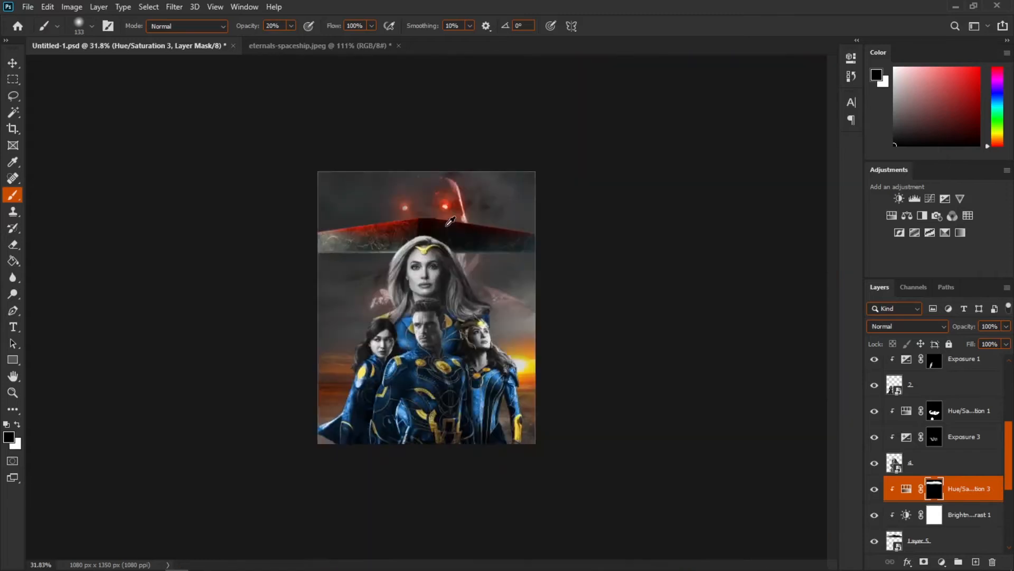
pyautogui.scroll(7, 443, 232)
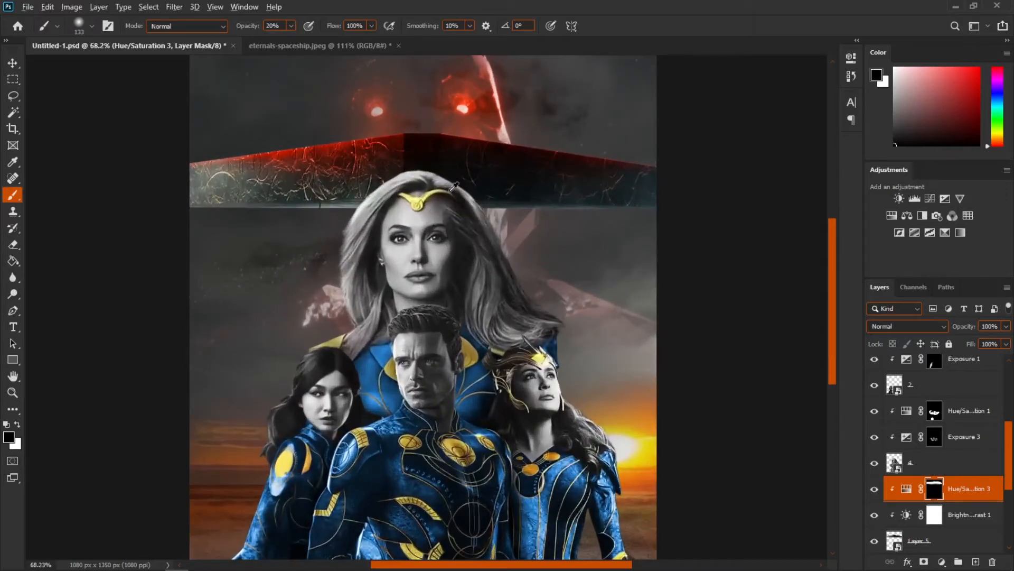
pyautogui.scroll(-2, 420, 212)
pyautogui.scroll(5, 404, 328)
pyautogui.moveTo(402, 354); pyautogui.dragTo(433, 183)
pyautogui.moveTo(505, 209); pyautogui.dragTo(447, 204)
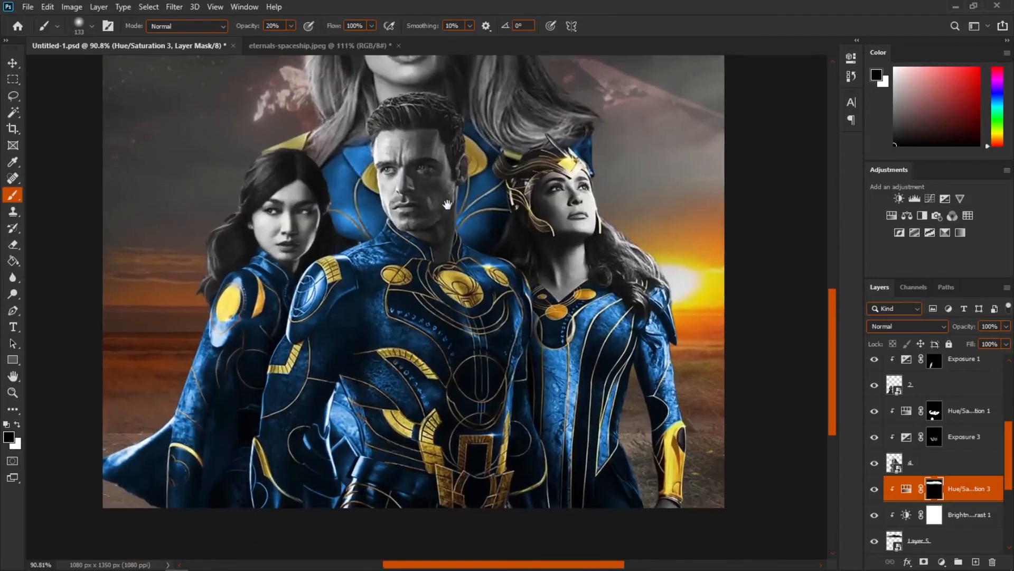
pyautogui.scroll(4, 422, 179)
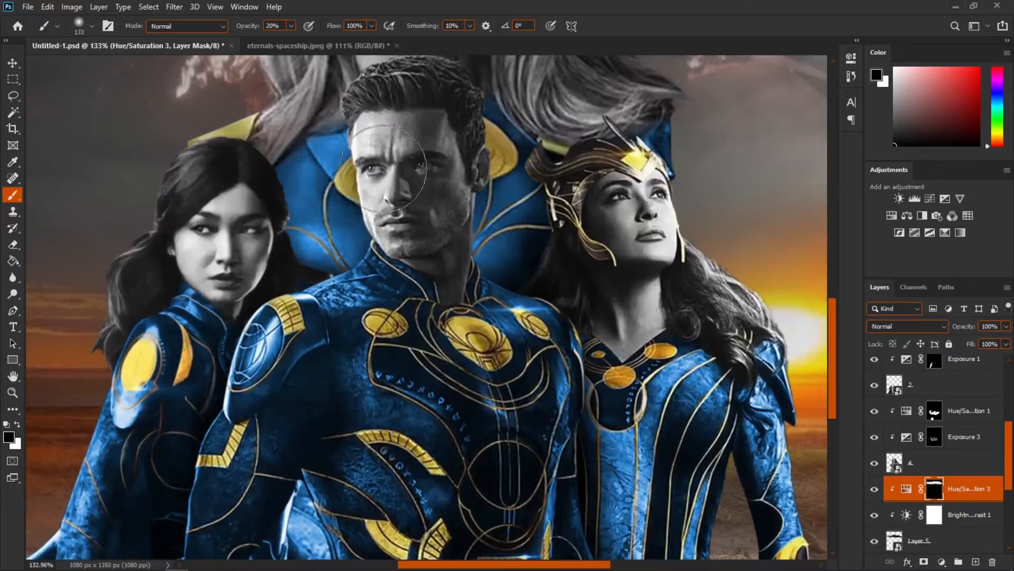
pyautogui.scroll(3, 993, 465)
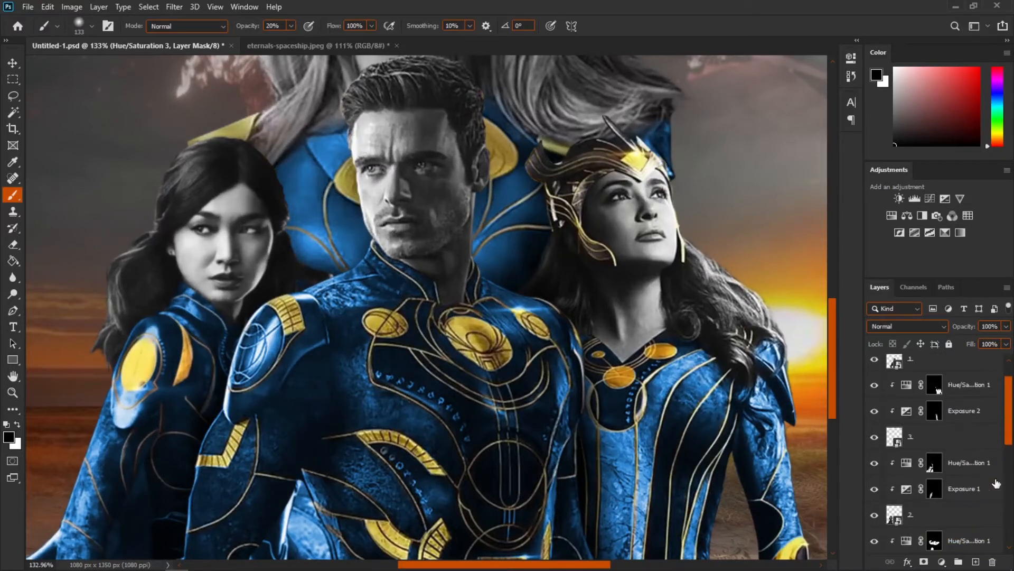
pyautogui.click(978, 370)
pyautogui.click(941, 562)
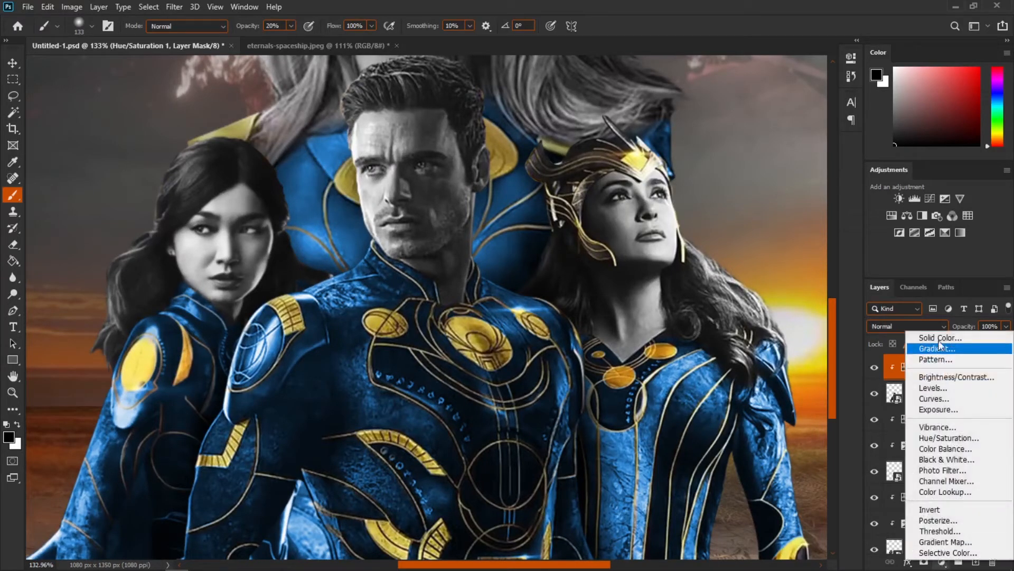
pyautogui.click(939, 339)
pyautogui.moveTo(682, 148); pyautogui.dragTo(780, 115)
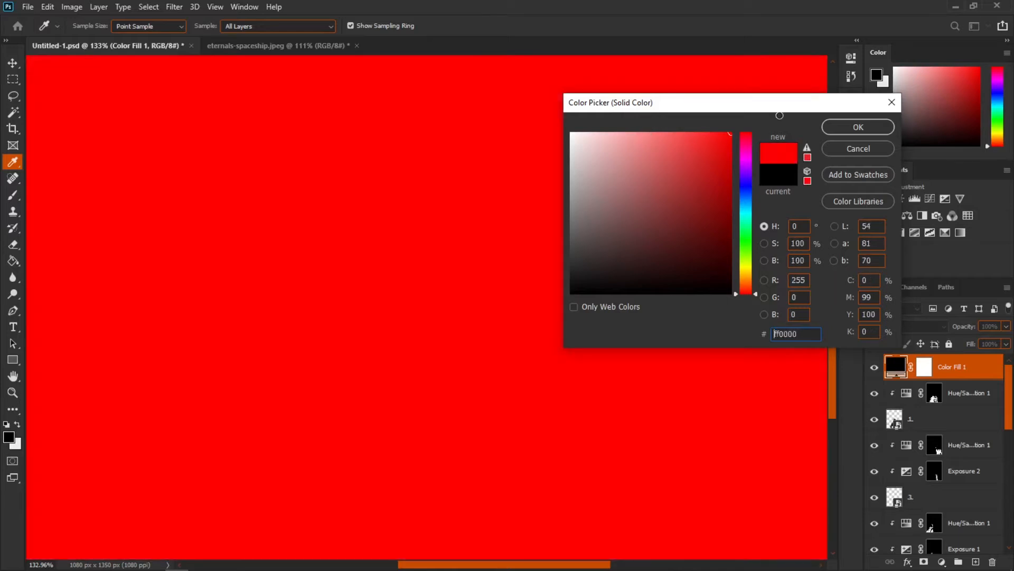
pyautogui.moveTo(749, 264); pyautogui.dragTo(747, 285)
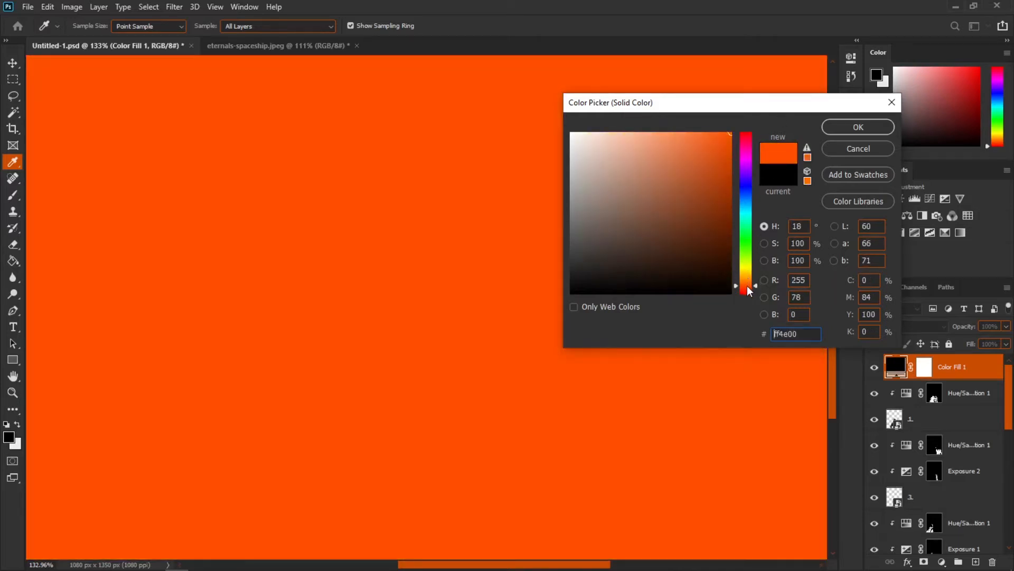
pyautogui.press('Return')
pyautogui.hotkey('ctrl', 'i')
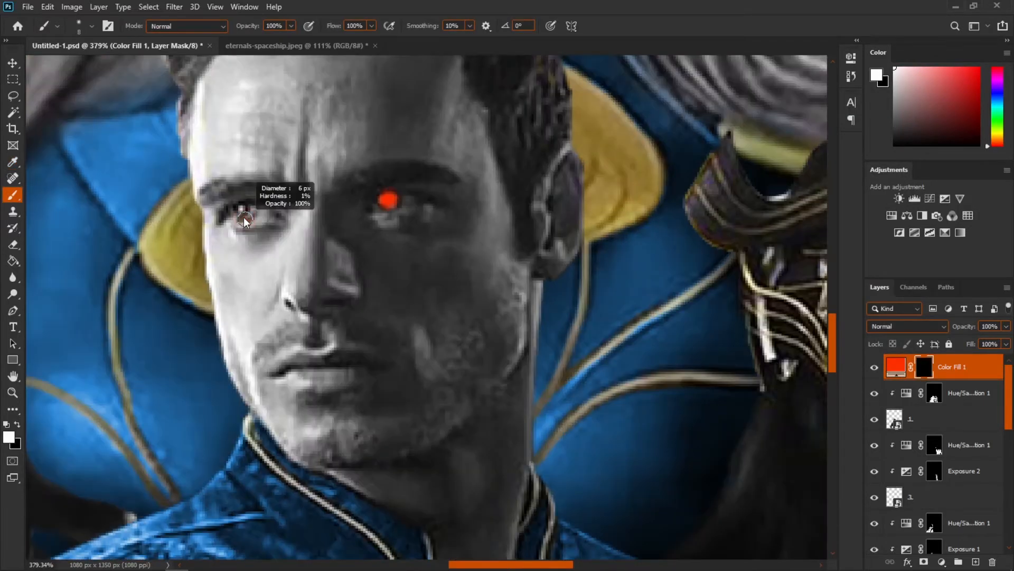
# Step: Paint the orange-red fill over the central hero's eyes and set its blend mode to Linear Dodge (Add)
pyautogui.click(245, 212)
pyautogui.click(896, 367)
pyautogui.click(907, 326)
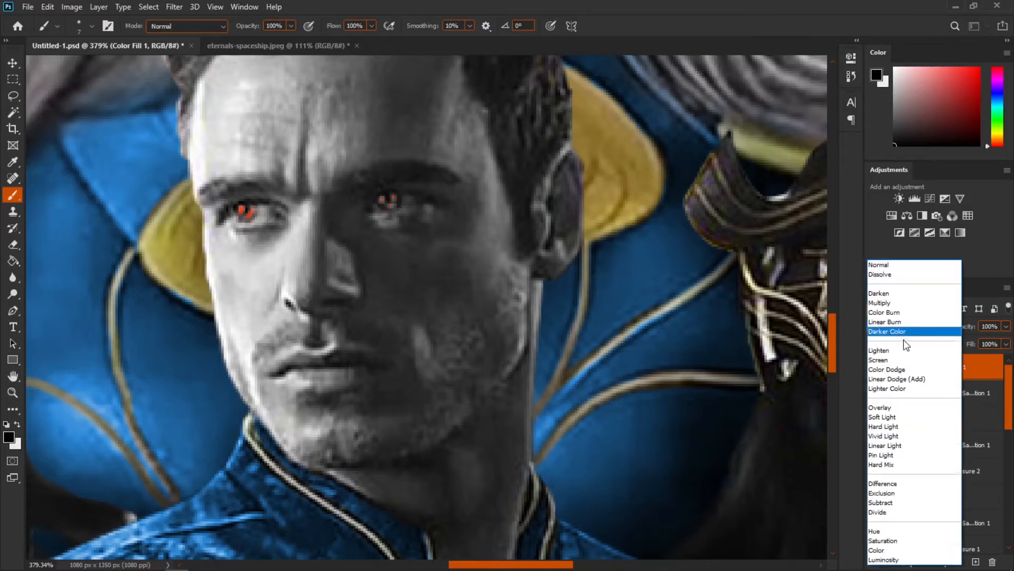
pyautogui.click(907, 379)
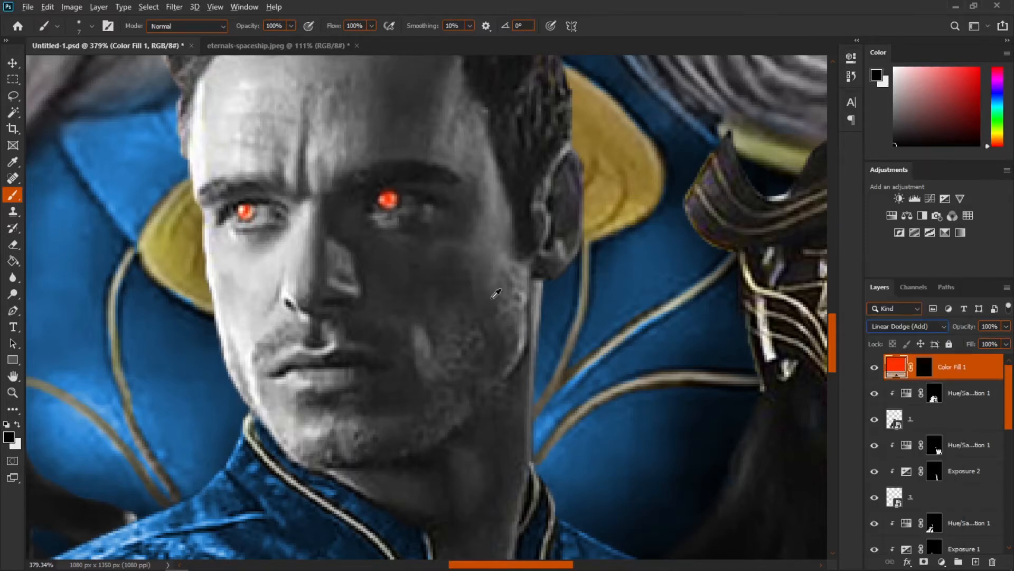
# Step: Add a second Solid Color fill layer in a brighter orange
pyautogui.scroll(-1, 493, 298)
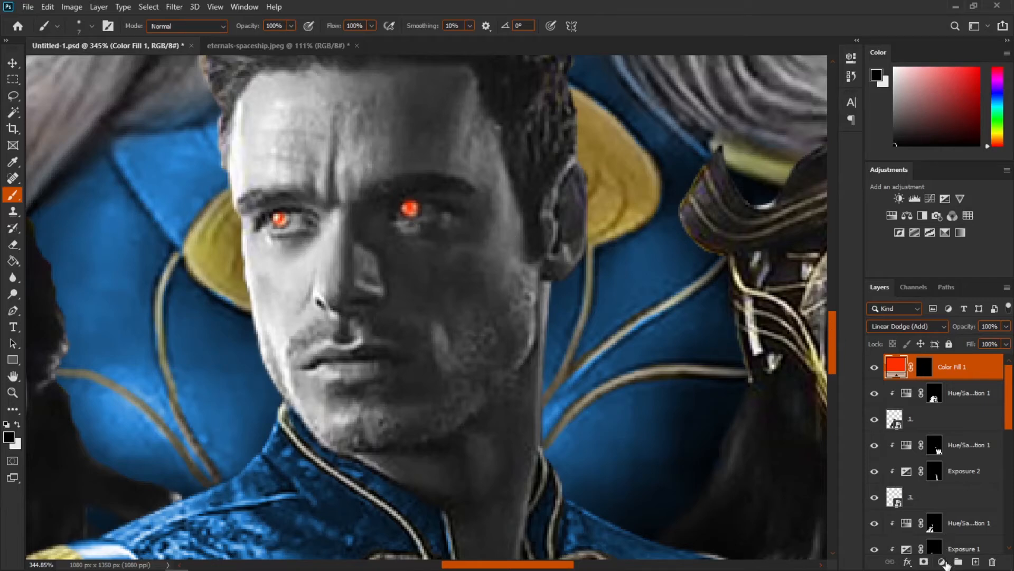
pyautogui.click(943, 562)
pyautogui.click(930, 334)
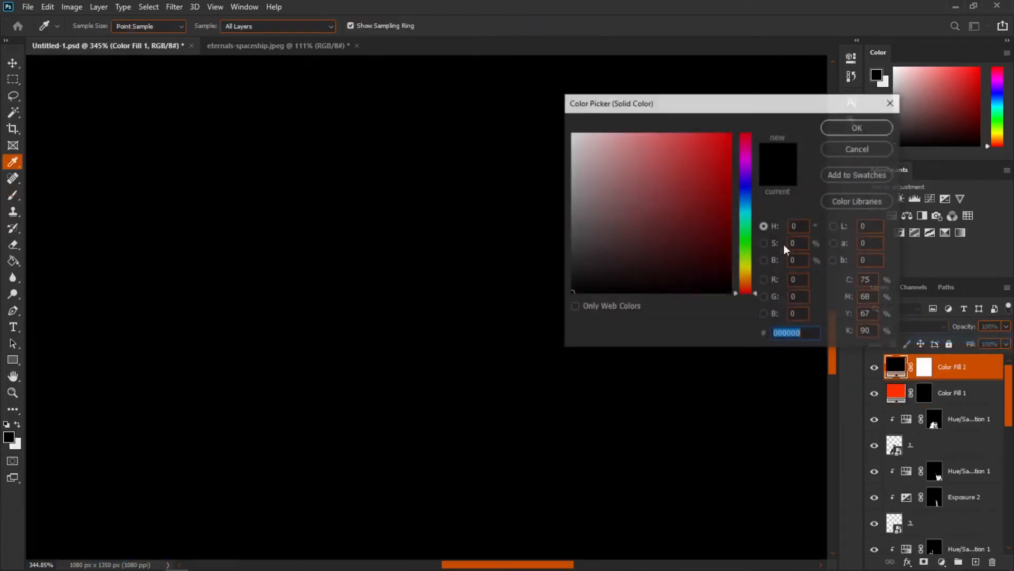
pyautogui.moveTo(708, 173); pyautogui.dragTo(732, 132)
pyautogui.moveTo(747, 289); pyautogui.dragTo(747, 279)
pyautogui.click(856, 127)
# Step: Invert its mask, paint the orange over both of the hero's eyes, and set blend mode to Linear Dodge (Add)
pyautogui.press('b')
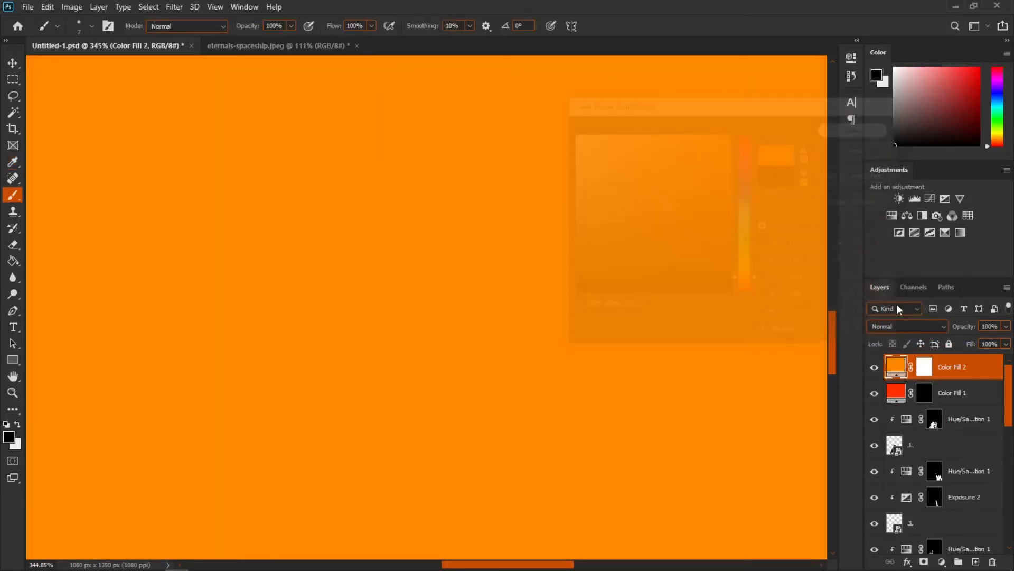
pyautogui.hotkey('ctrl', 'i')
pyautogui.click(401, 205)
pyautogui.moveTo(304, 227)
pyautogui.mouseDown()
pyautogui.moveTo(267, 229)
pyautogui.moveTo(277, 240)
pyautogui.moveTo(301, 232)
pyautogui.moveTo(265, 227)
pyautogui.moveTo(280, 241)
pyautogui.moveTo(309, 223)
pyautogui.moveTo(275, 226)
pyautogui.moveTo(290, 248)
pyautogui.mouseUp()
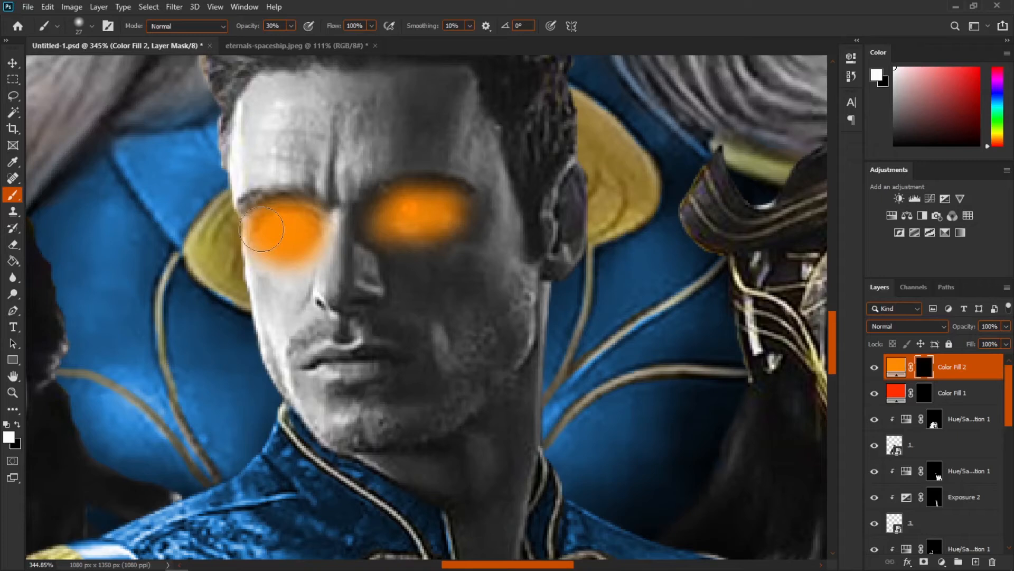
pyautogui.click(896, 366)
pyautogui.click(907, 326)
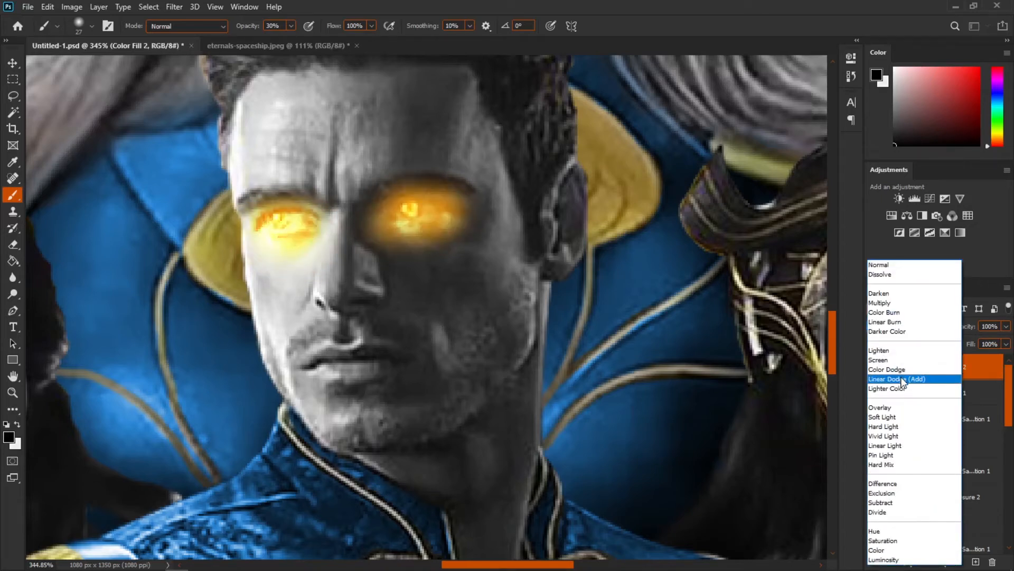
pyautogui.click(902, 379)
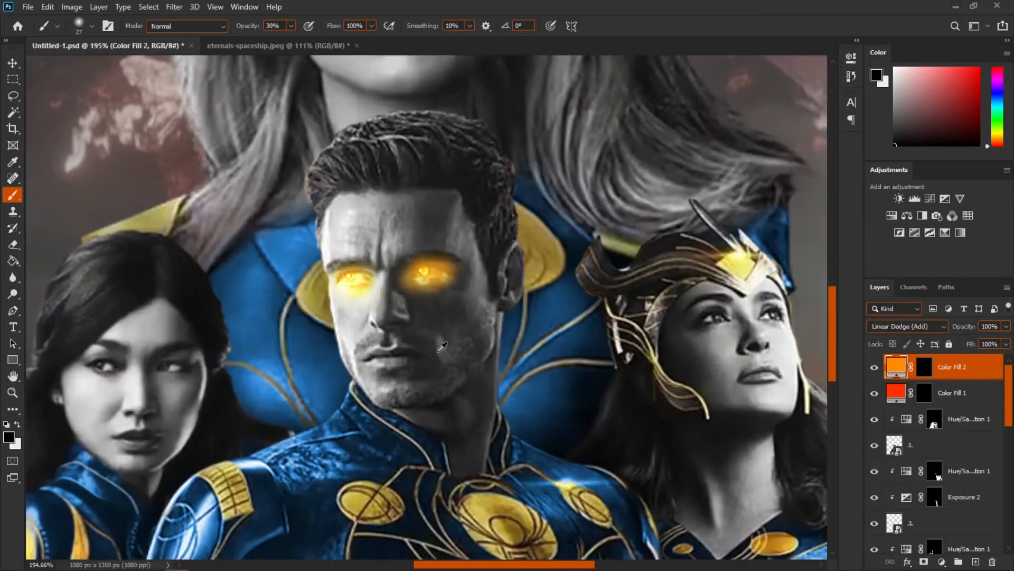
# Step: Add a clipped Hue/Saturation adjustment above the hero's Hue/Saturation layer, enable Colorize and set Lightness to +68
pyautogui.scroll(-3, 417, 396)
pyautogui.scroll(5, 418, 396)
pyautogui.scroll(-2, 415, 400)
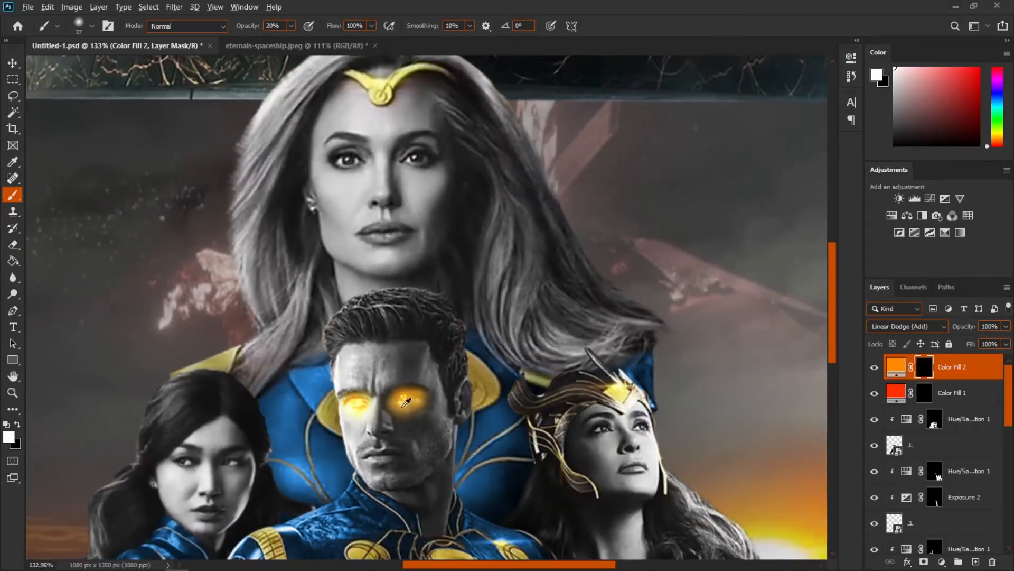
pyautogui.click(963, 423)
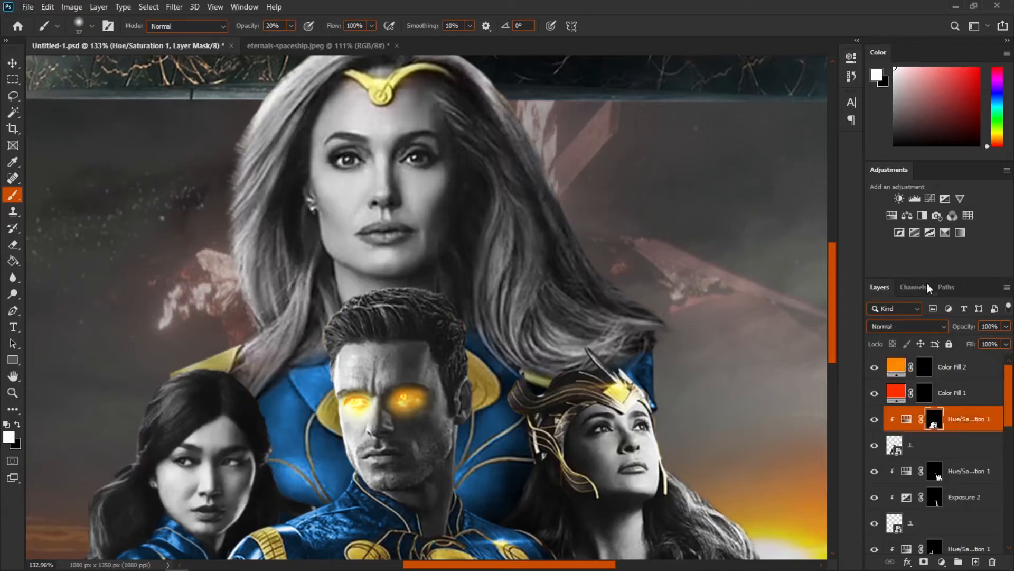
pyautogui.click(893, 216)
pyautogui.click(743, 210)
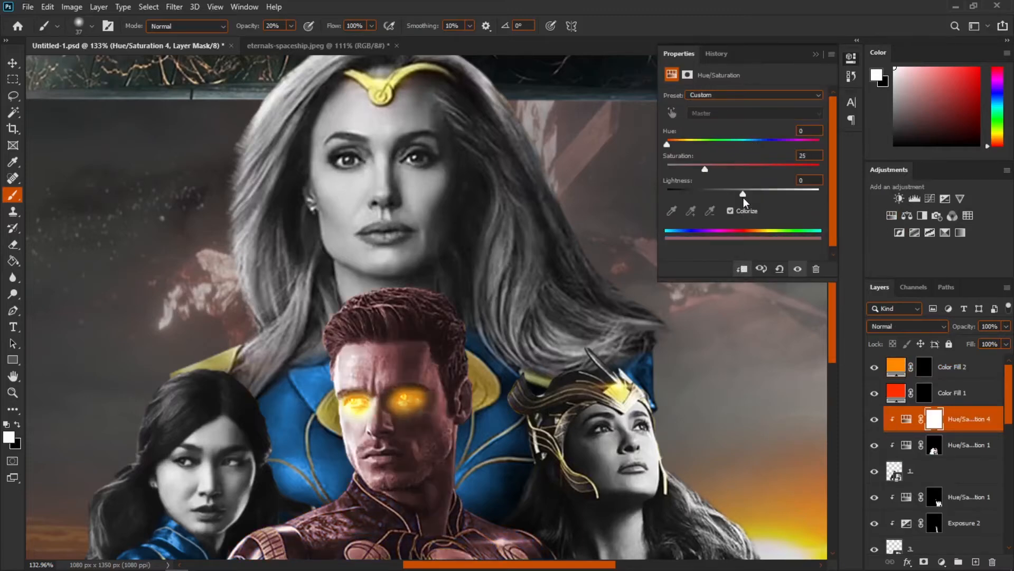
pyautogui.moveTo(745, 189); pyautogui.dragTo(795, 188)
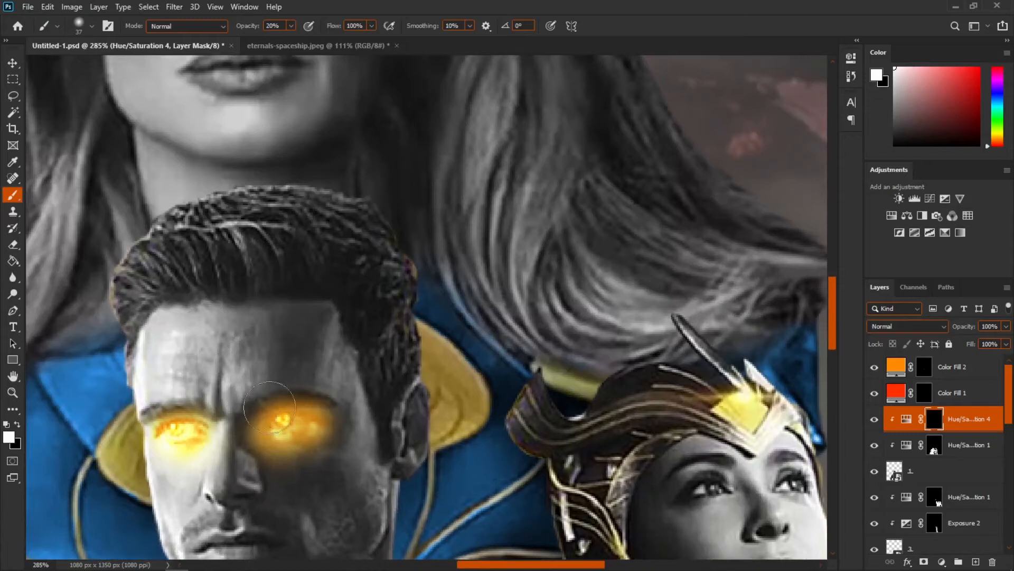
# Step: Paint the lightening adjustment onto the hero's eyes through its mask
pyautogui.moveTo(298, 424); pyautogui.dragTo(289, 425)
pyautogui.click(286, 424)
pyautogui.click(285, 423)
pyautogui.click(278, 426)
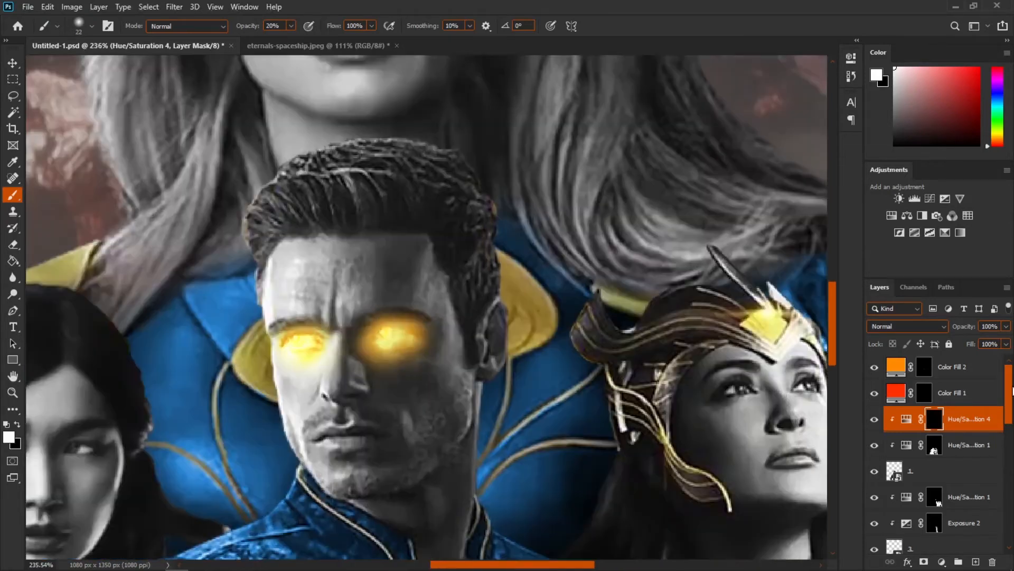
pyautogui.scroll(1, 533, 385)
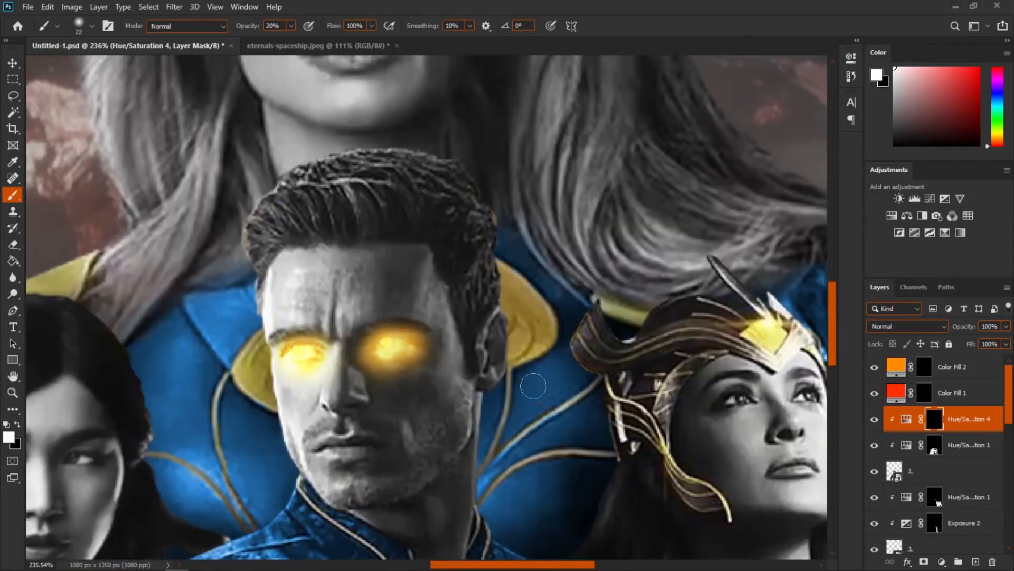
# Step: Duplicate the Color Fill 2 layer and set the copy's blend mode to Pin Light
pyautogui.click(973, 377)
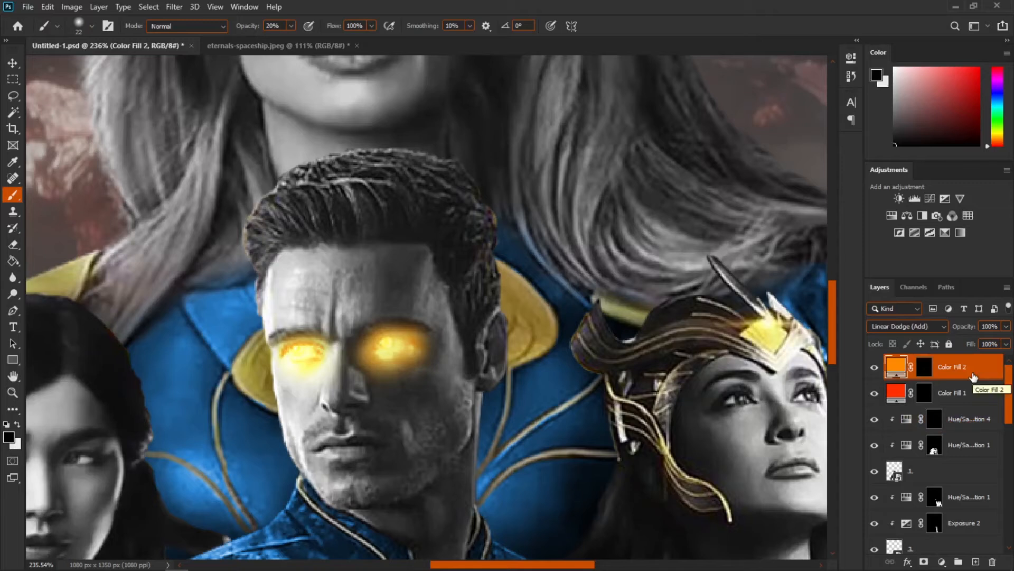
pyautogui.hotkey('ctrl', 'j')
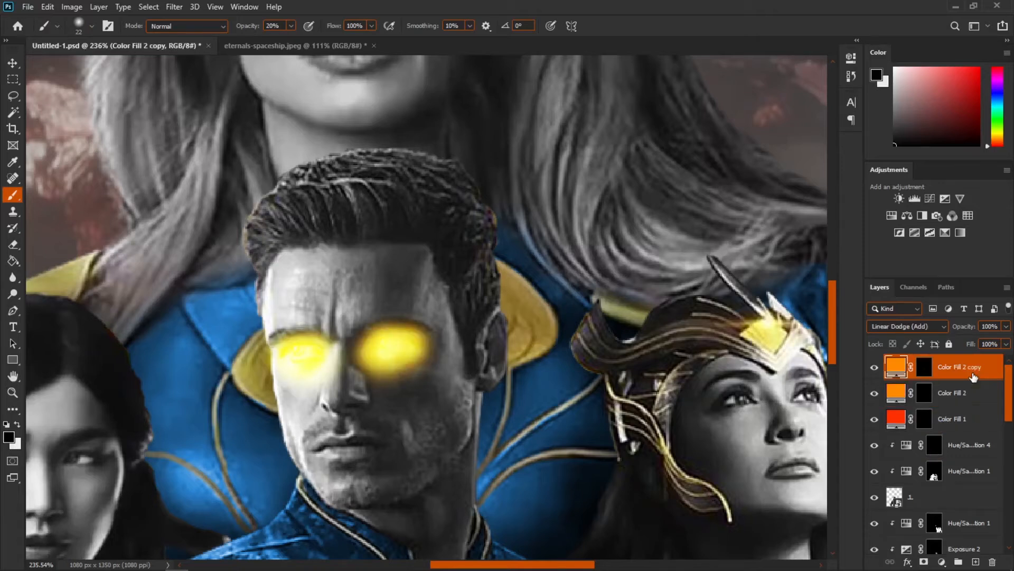
pyautogui.click(897, 332)
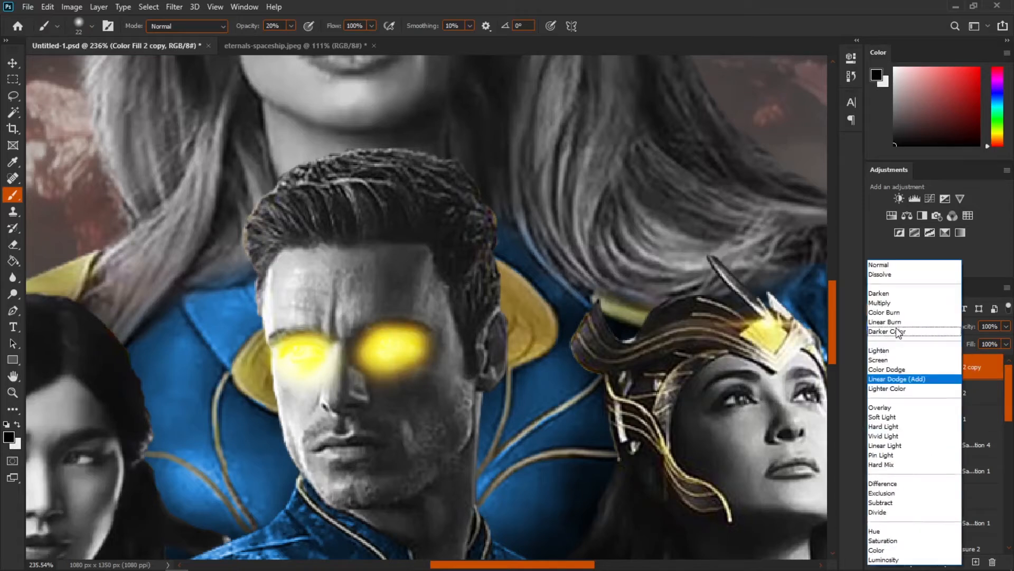
pyautogui.click(895, 455)
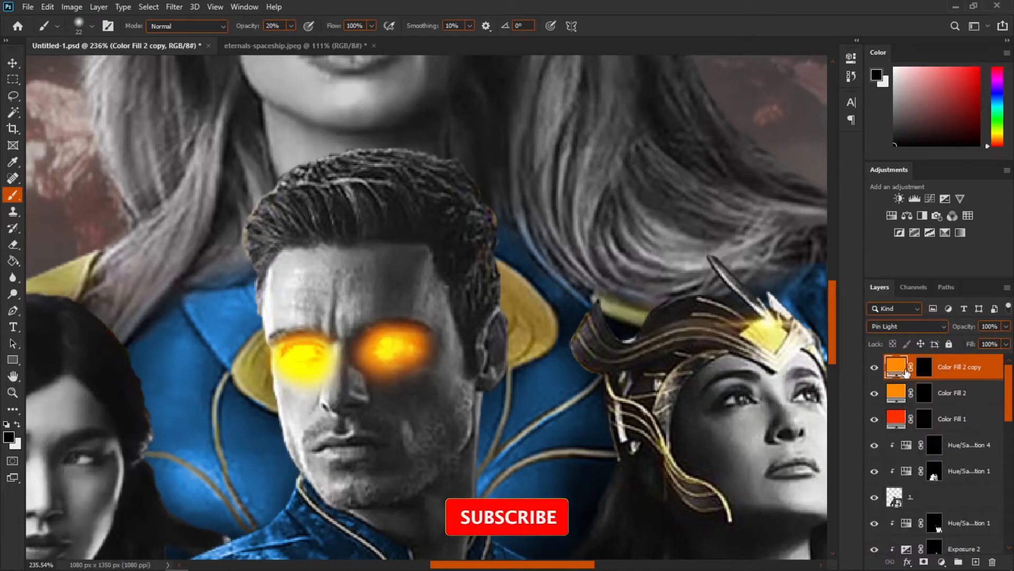
# Step: Replace the copy's mask with a new black mask and paint the glow over the hero's eyes
pyautogui.rightClick(924, 367)
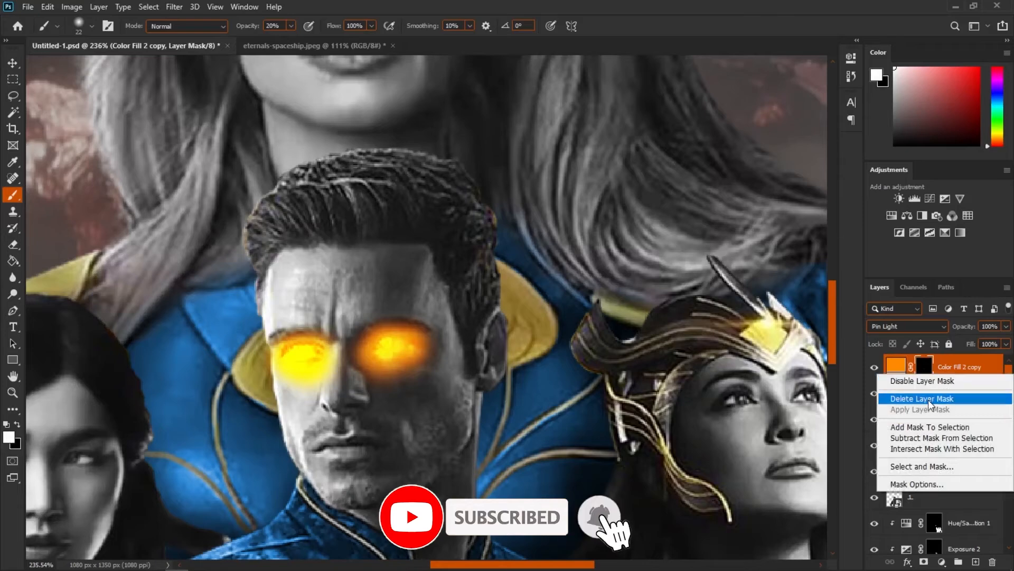
pyautogui.click(928, 399)
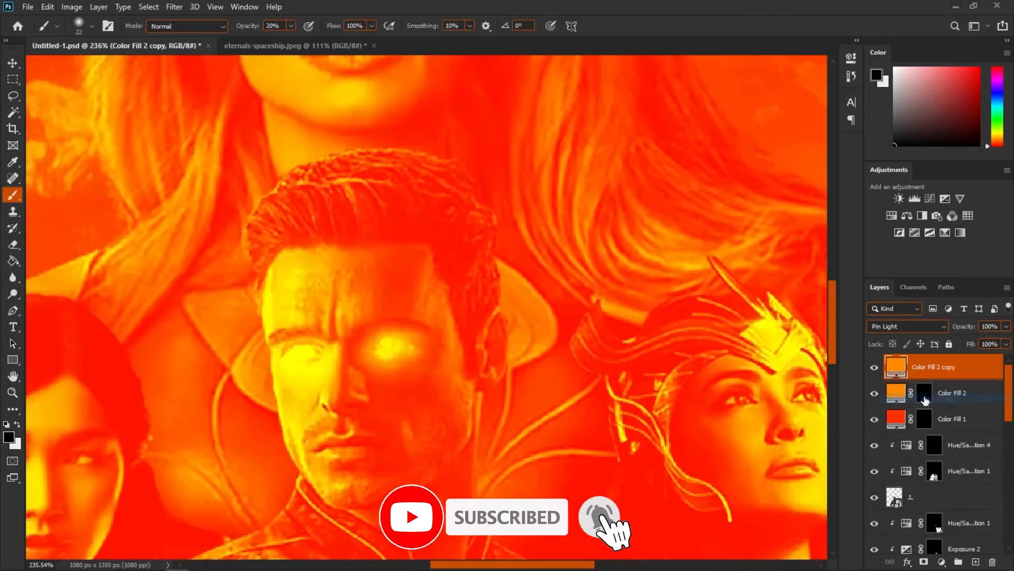
pyautogui.keyDown('alt'); pyautogui.click(924, 562); pyautogui.keyUp('alt')
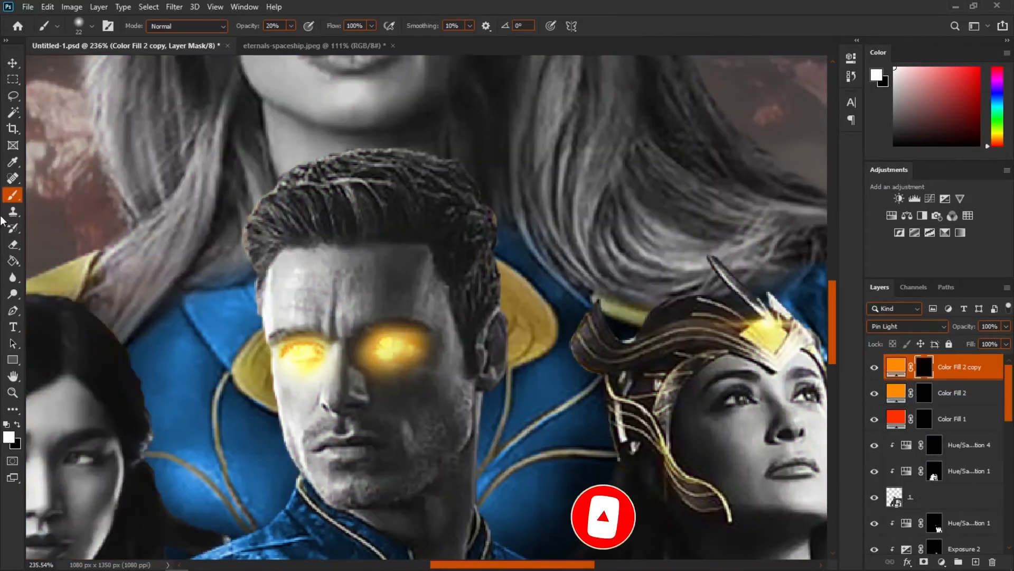
pyautogui.moveTo(399, 353); pyautogui.dragTo(408, 352)
pyautogui.click(385, 353)
pyautogui.click(313, 359)
pyautogui.scroll(-10, 290, 361)
pyautogui.scroll(3, 296, 370)
pyautogui.scroll(4, 285, 427)
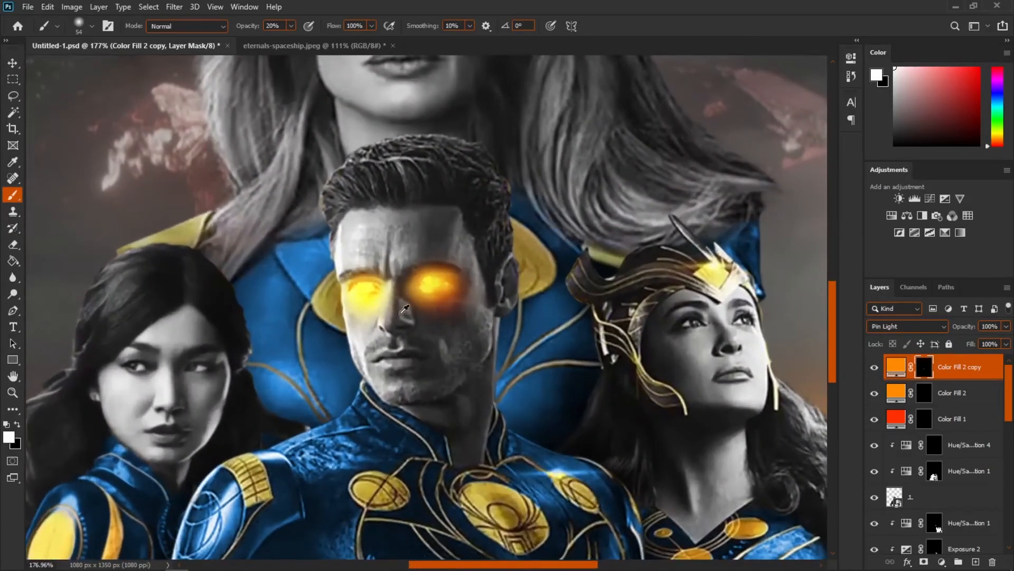
pyautogui.scroll(-5, 404, 308)
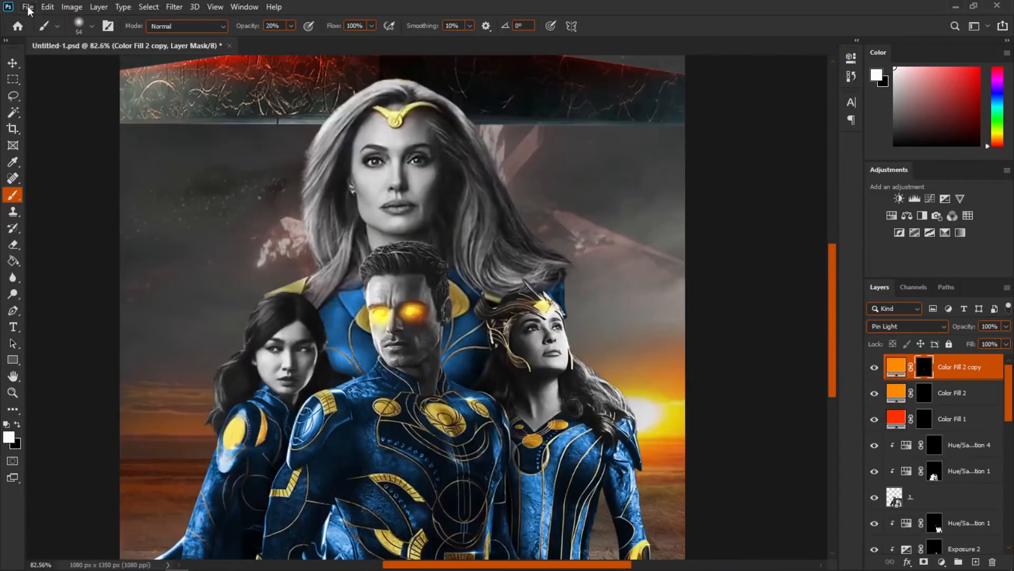
# Step: Convert the laser layer to a smart object and set its blend mode to Screen
pyautogui.click(27, 7)
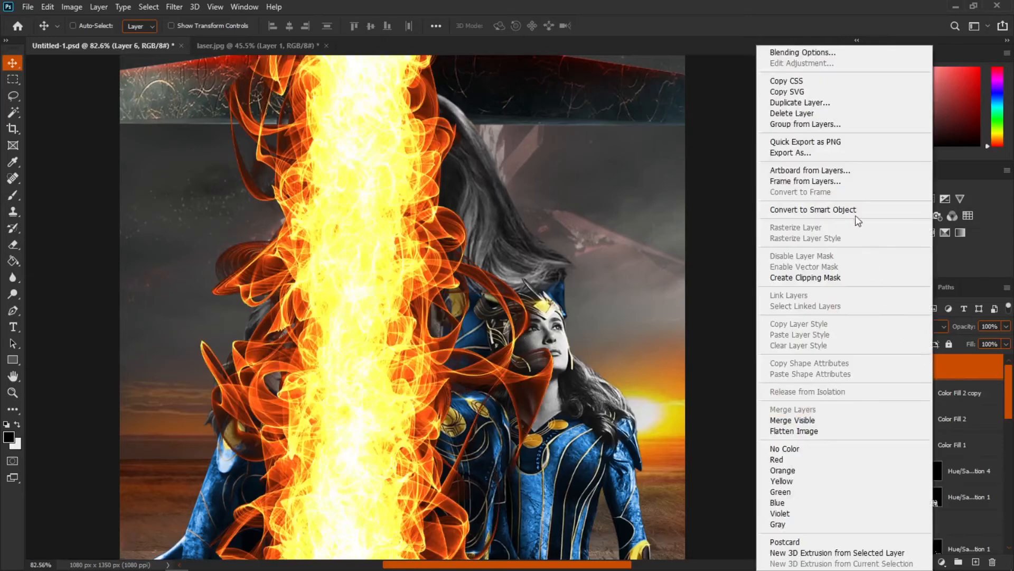
pyautogui.click(855, 214)
pyautogui.click(895, 326)
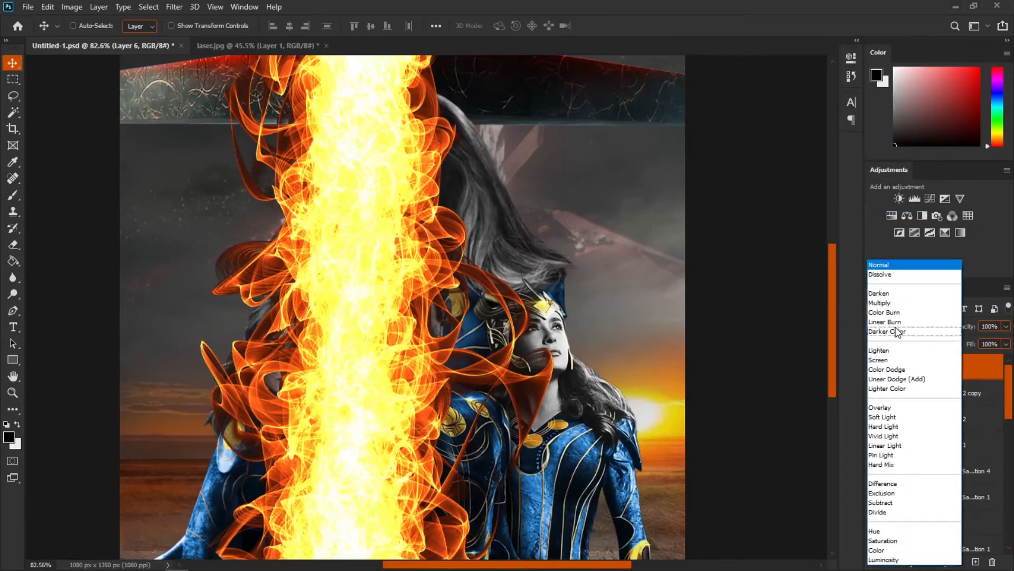
pyautogui.click(893, 361)
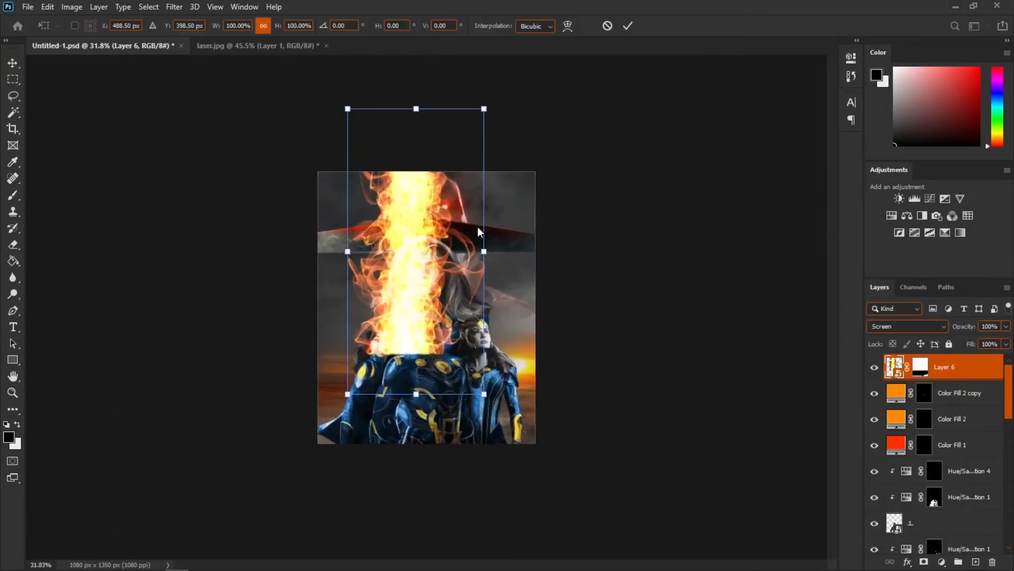
# Step: Scale the laser into a thin beam and rotate it diagonally from the hero's eye toward the lower left
pyautogui.moveTo(485, 249); pyautogui.dragTo(384, 257)
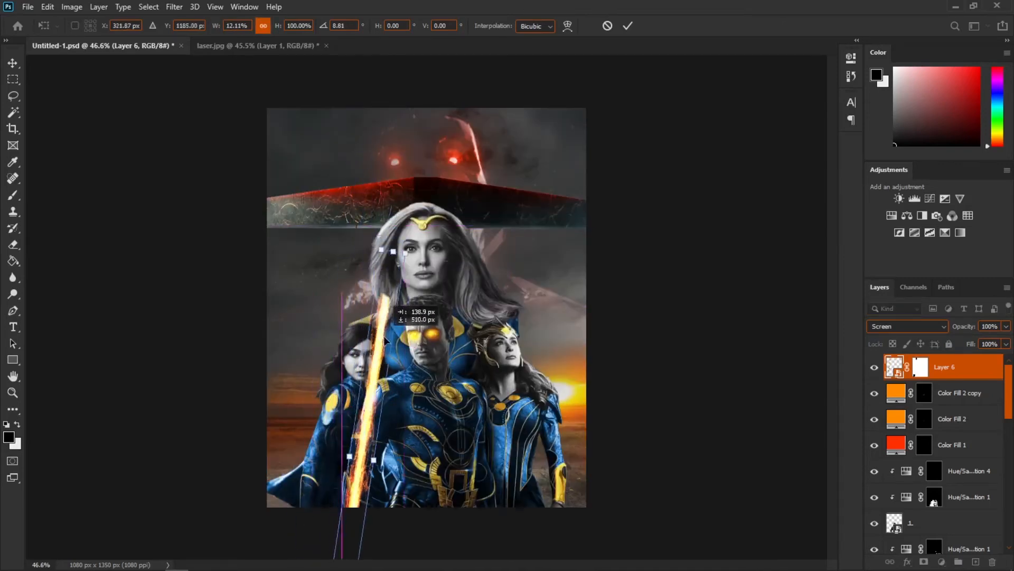
pyautogui.moveTo(398, 425); pyautogui.dragTo(430, 317)
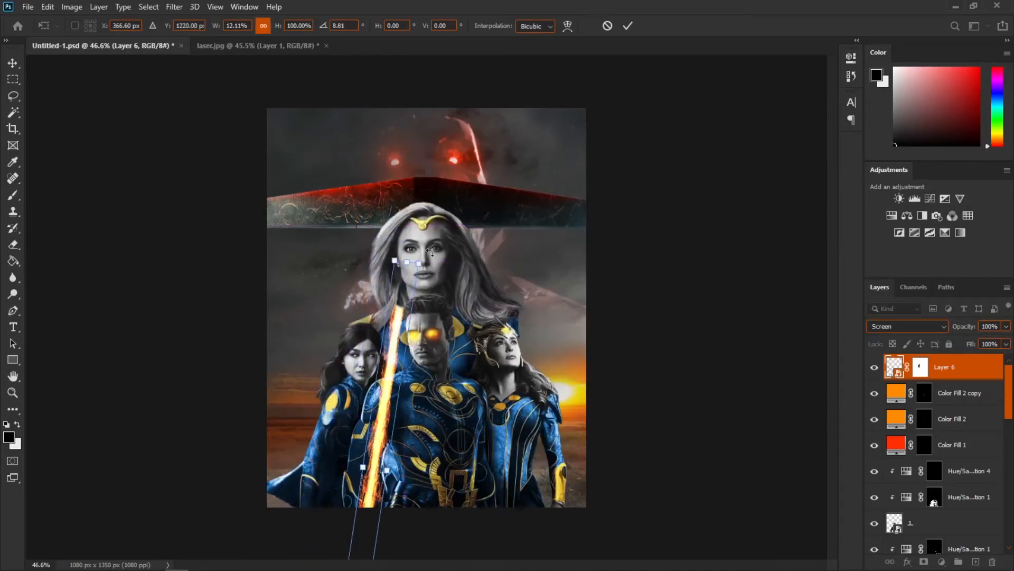
pyautogui.hotkey('ctrl', '-')
pyautogui.moveTo(434, 513); pyautogui.dragTo(385, 483)
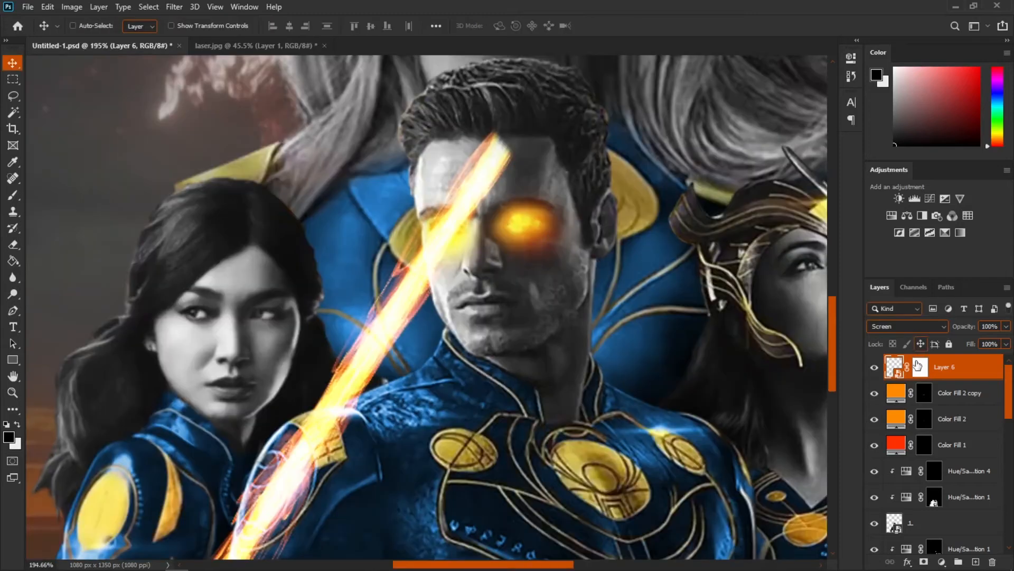
pyautogui.click(921, 367)
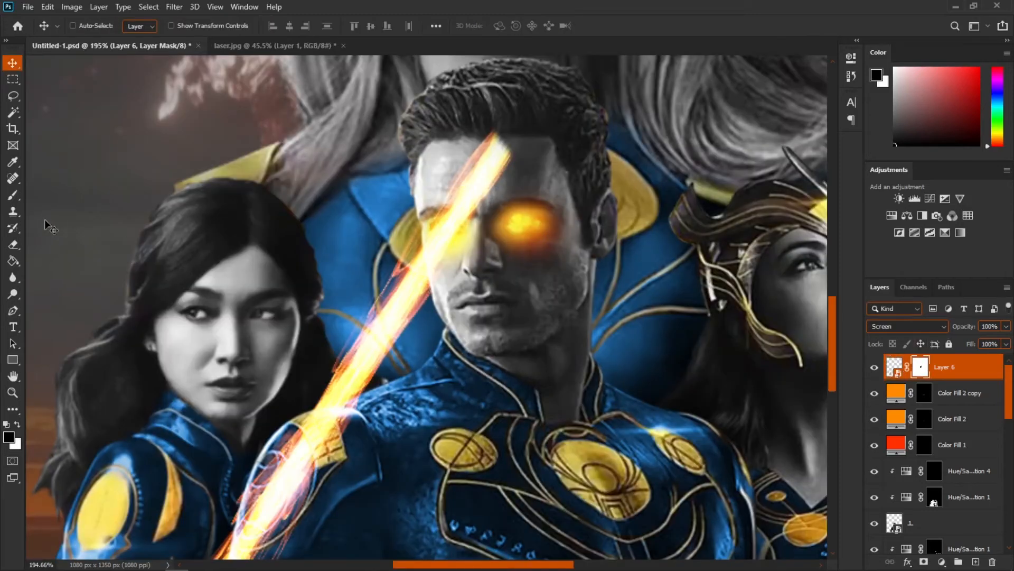
# Step: Paint on the laser's mask with a hard brush to hide the beam above the hero's eye
pyautogui.click(13, 194)
pyautogui.moveTo(484, 172); pyautogui.dragTo(385, 178)
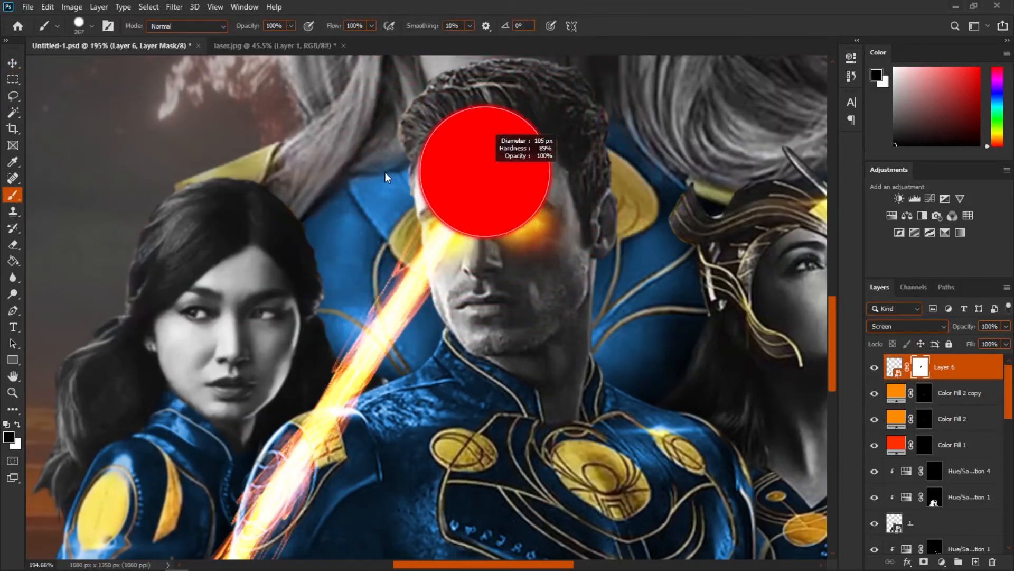
pyautogui.click(502, 163)
pyautogui.moveTo(491, 181); pyautogui.dragTo(480, 181)
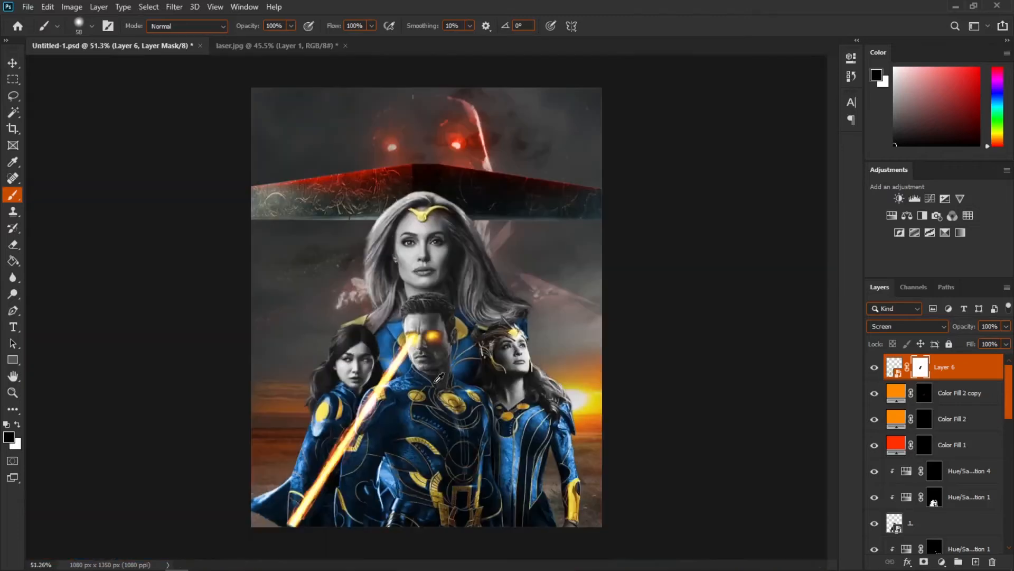
pyautogui.scroll(15, 382, 393)
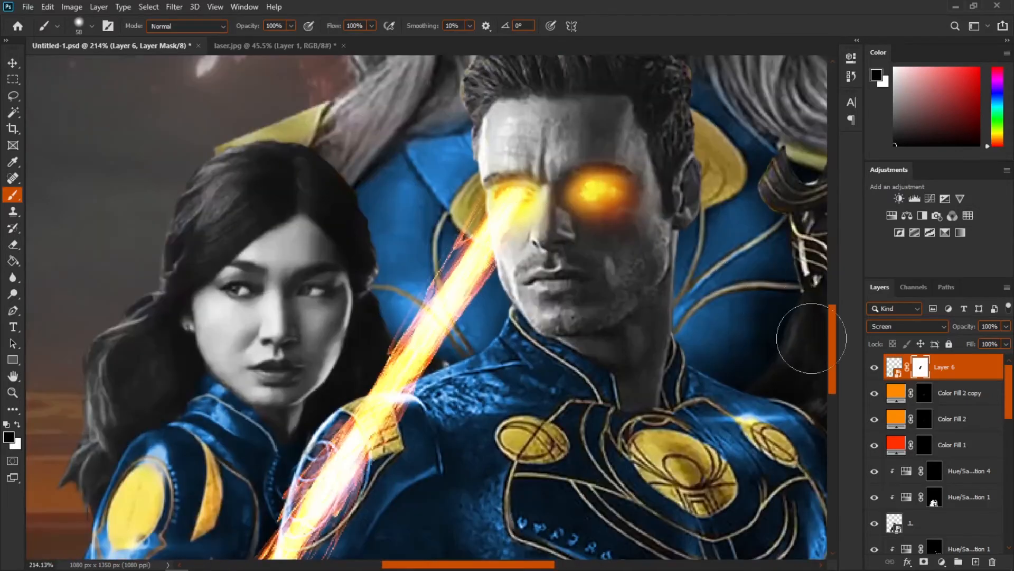
# Step: Warp the laser beam so its upper end lines up with the hero's glowing eye
pyautogui.click(893, 369)
pyautogui.hotkey('ctrl', 't')
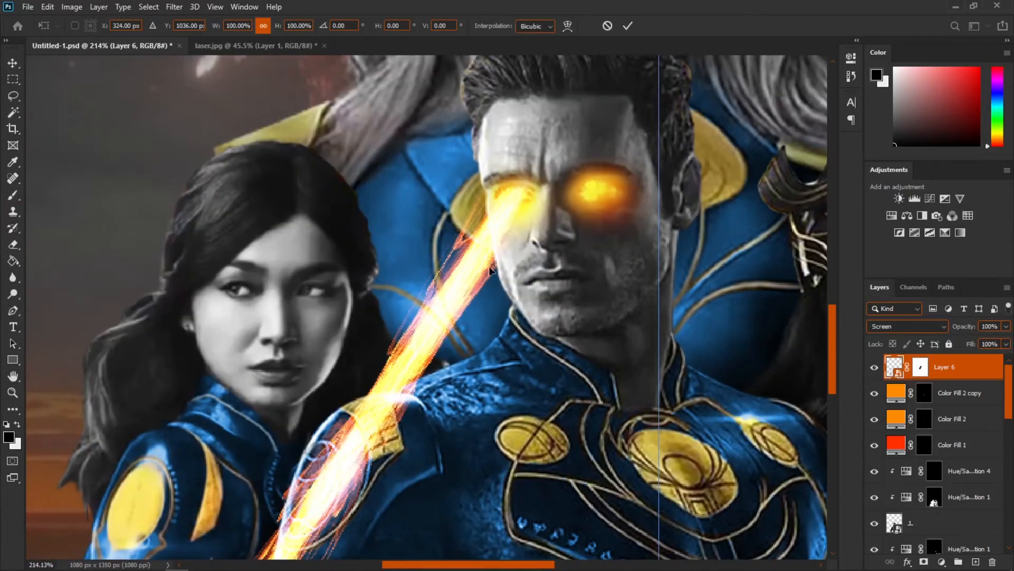
pyautogui.rightClick(490, 268)
pyautogui.click(531, 353)
pyautogui.press('Return')
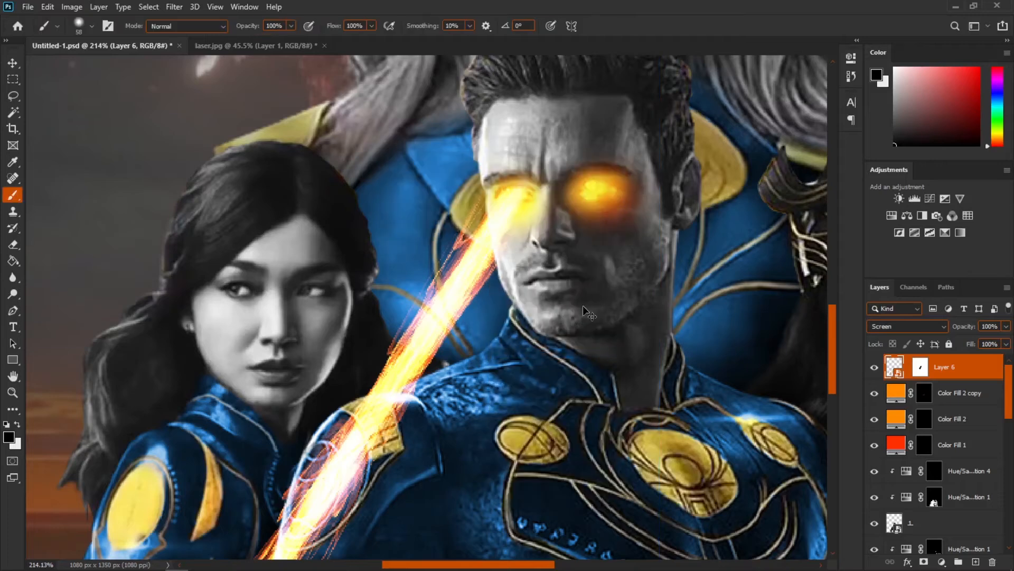
pyautogui.hotkey('ctrl', 't')
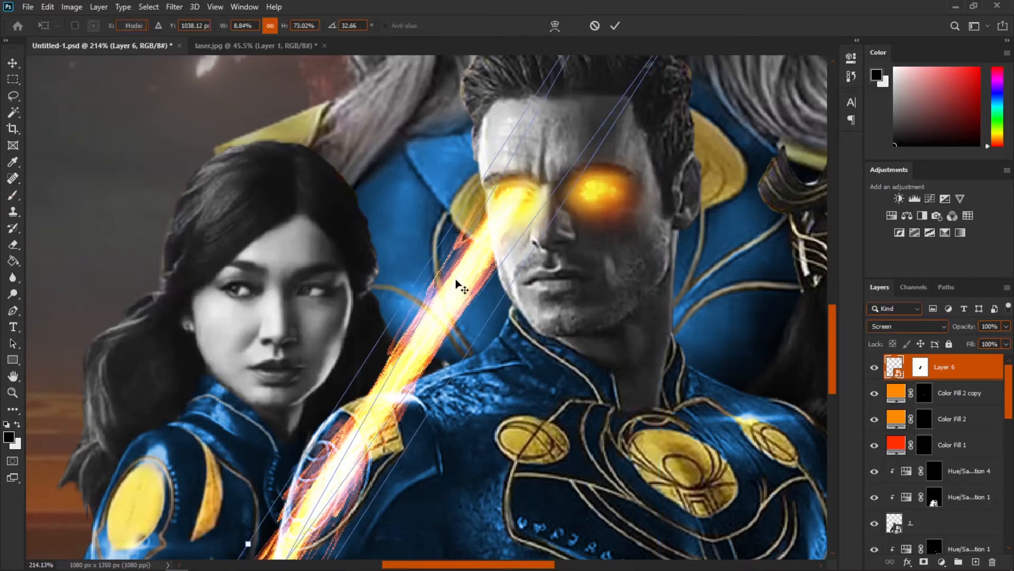
pyautogui.rightClick(470, 279)
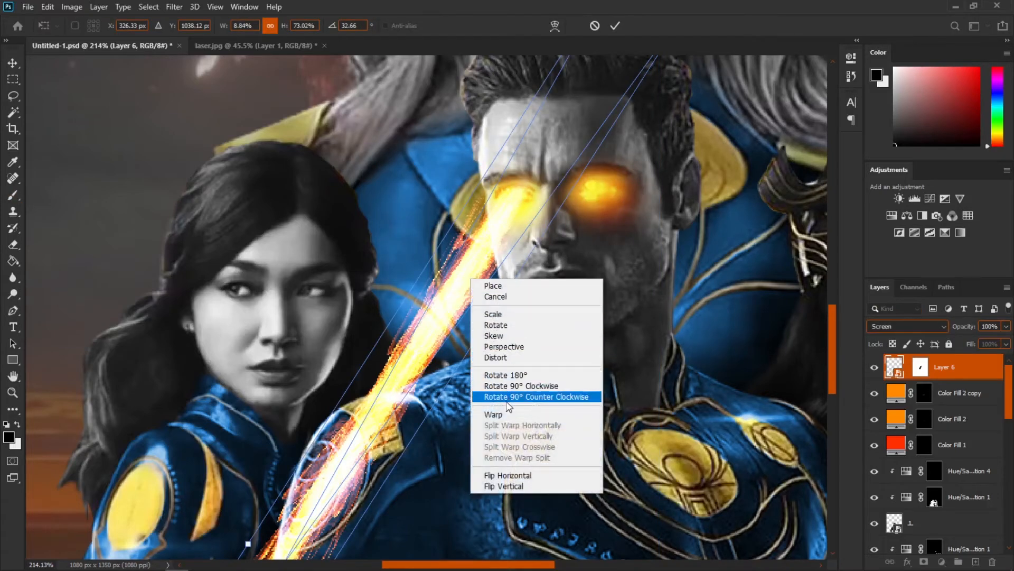
pyautogui.click(497, 415)
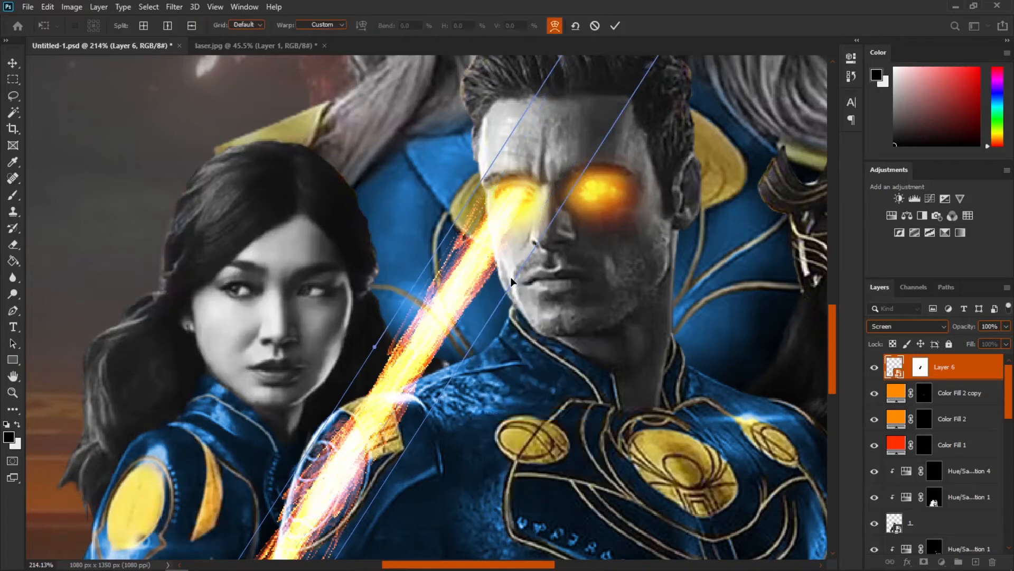
pyautogui.moveTo(515, 255); pyautogui.dragTo(503, 246)
pyautogui.moveTo(500, 324); pyautogui.dragTo(521, 211)
pyautogui.moveTo(251, 503); pyautogui.dragTo(279, 532)
pyautogui.press('Return')
# Step: Duplicate the laser layer
pyautogui.scroll(-5, 285, 434)
pyautogui.scroll(-4, 359, 468)
pyautogui.press('v')
pyautogui.scroll(2, 358, 468)
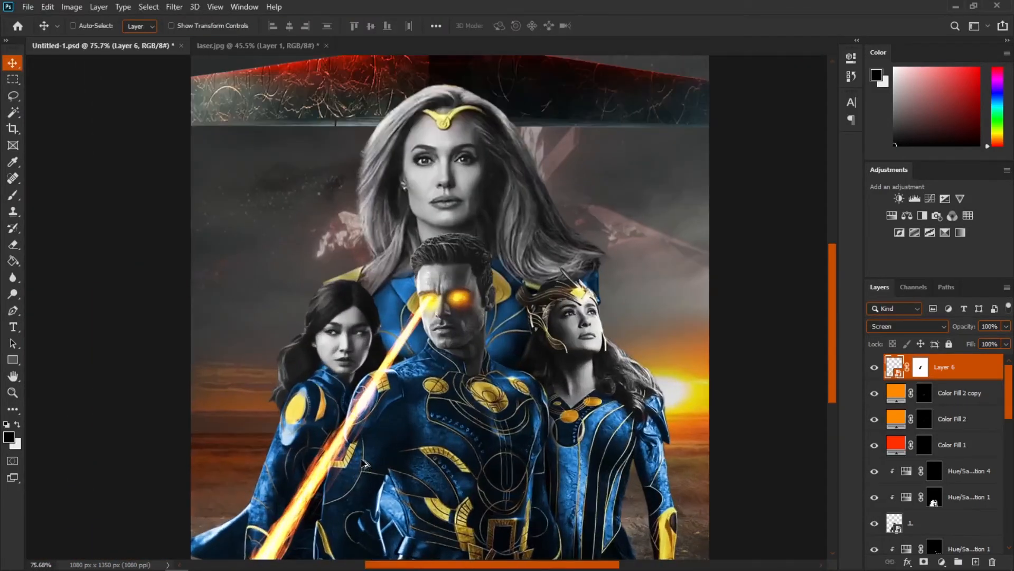
pyautogui.scroll(1, 407, 363)
pyautogui.scroll(1, 406, 354)
pyautogui.scroll(1, 406, 355)
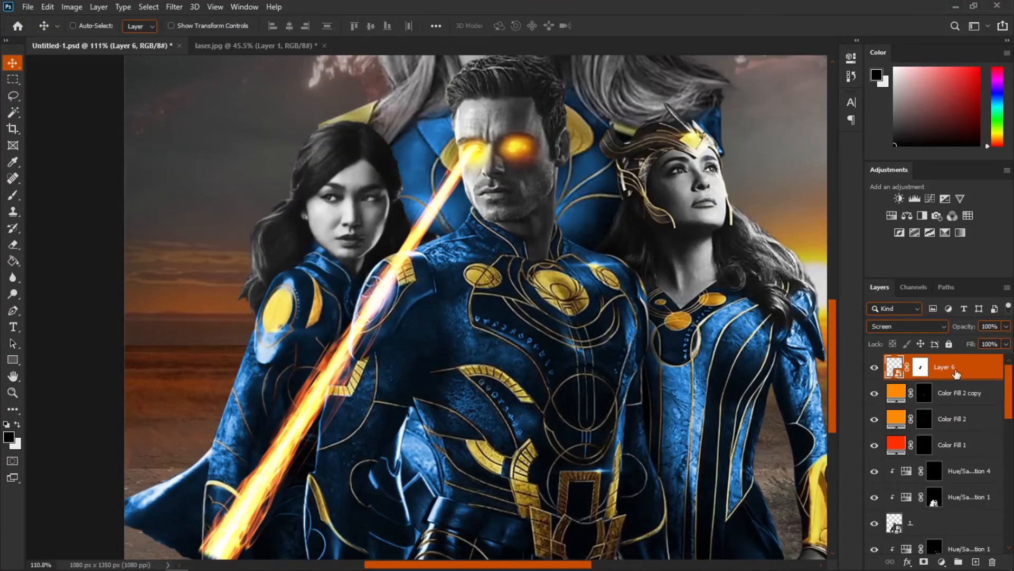
pyautogui.hotkey('ctrl', 'j')
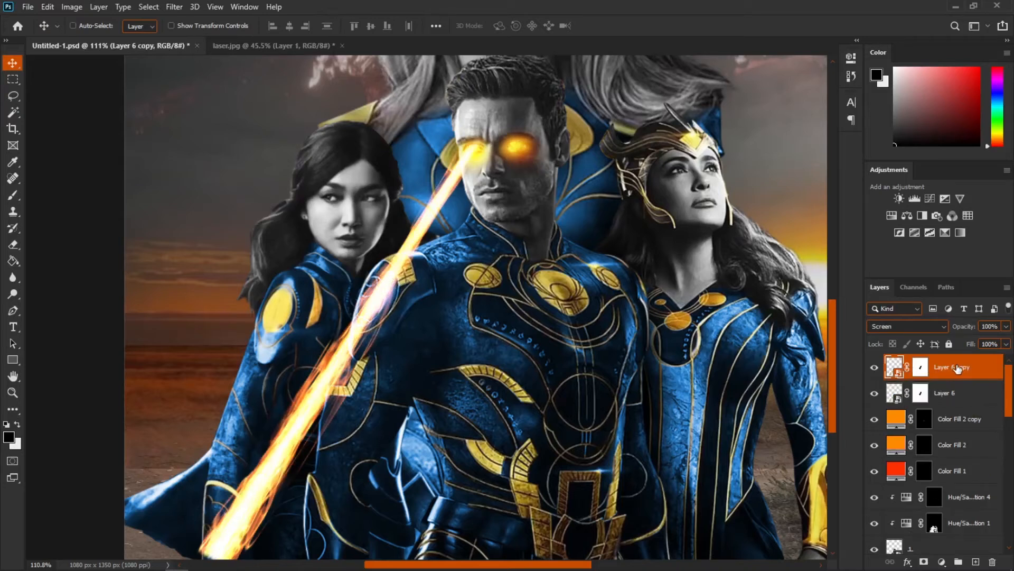
# Step: Apply a Gaussian Blur to the laser copy to soften its glow
pyautogui.click(168, 6)
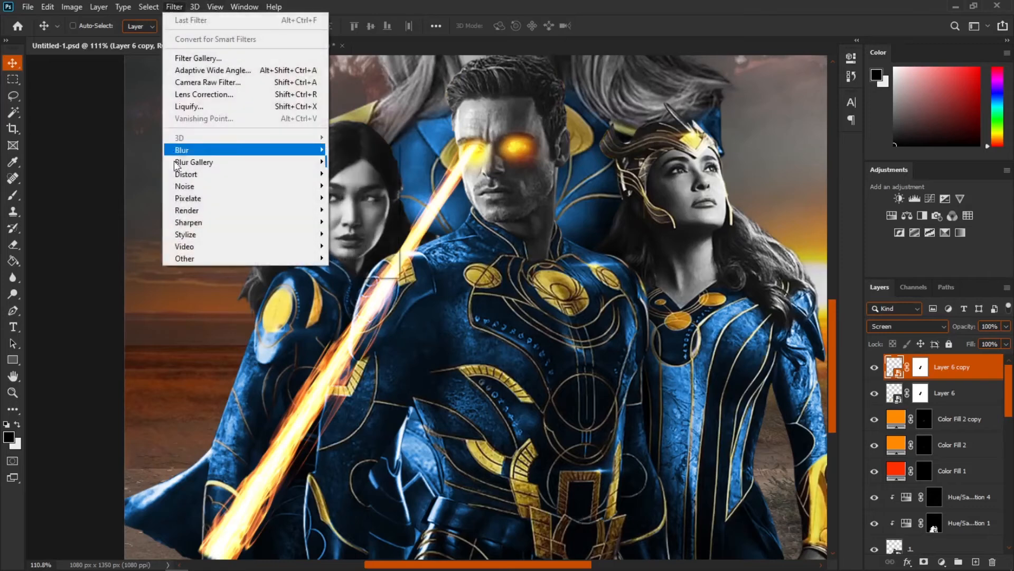
pyautogui.moveTo(295, 174)
pyautogui.moveTo(296, 150)
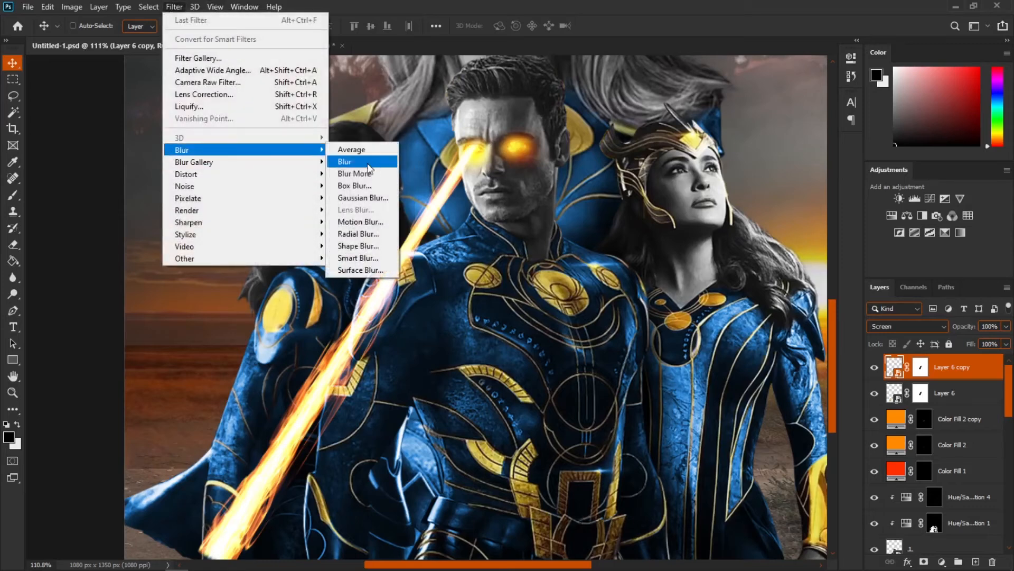
pyautogui.click(361, 197)
pyautogui.moveTo(593, 310); pyautogui.dragTo(578, 307)
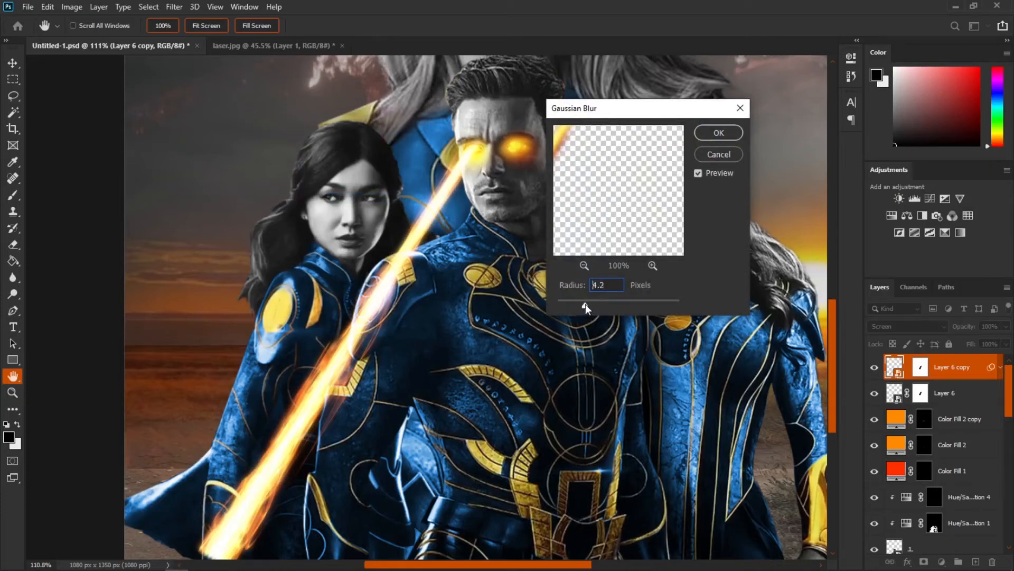
pyautogui.click(716, 136)
pyautogui.scroll(-3, 508, 289)
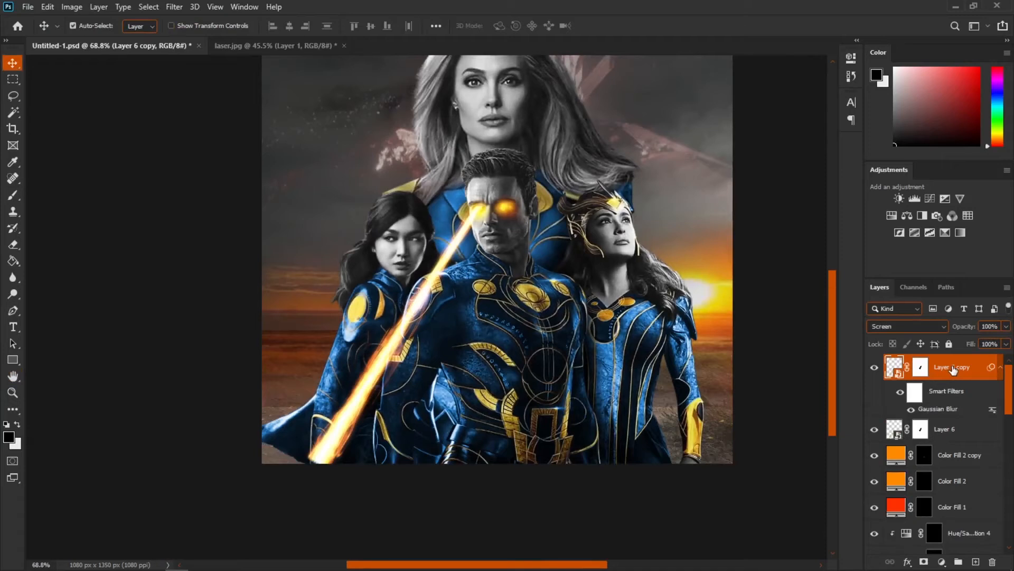
# Step: Duplicate the blurred laser layer and set the copy's Gaussian Blur radius to 5.6 pixels
pyautogui.hotkey('ctrl', 'j')
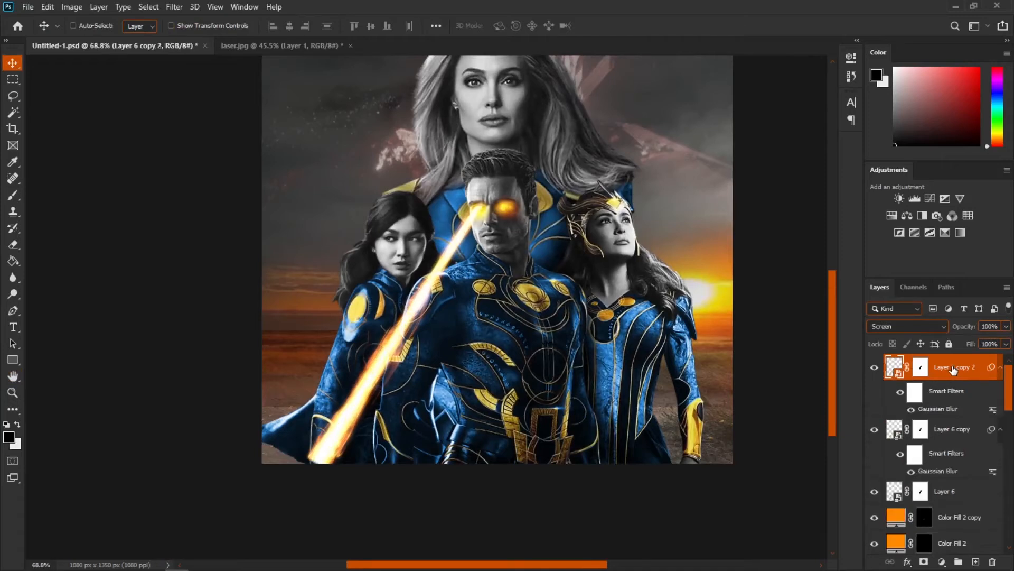
pyautogui.doubleClick(936, 410)
pyautogui.moveTo(592, 303); pyautogui.dragTo(597, 303)
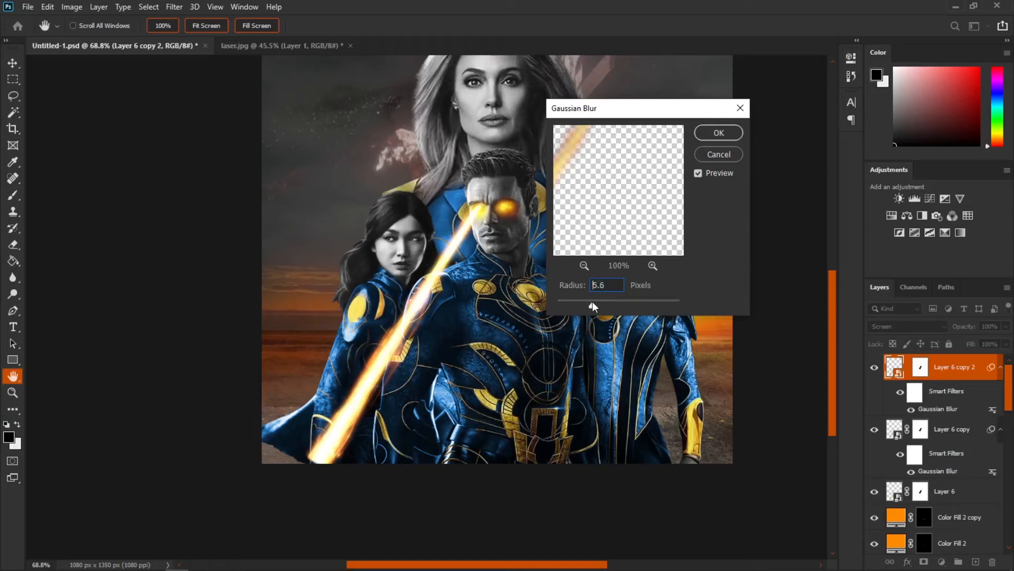
pyautogui.click(722, 135)
# Step: Zoom in and toggle the laser copies' visibility to compare the glow
pyautogui.scroll(-6, 399, 396)
pyautogui.scroll(10, 397, 394)
pyautogui.scroll(3, 399, 397)
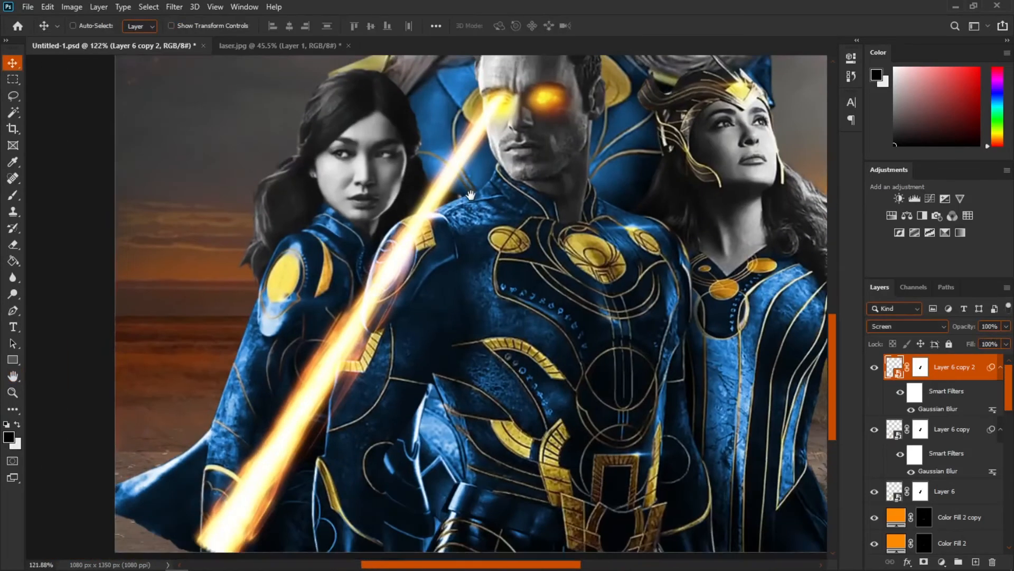
pyautogui.click(874, 367)
pyautogui.click(874, 367)
pyautogui.click(876, 423)
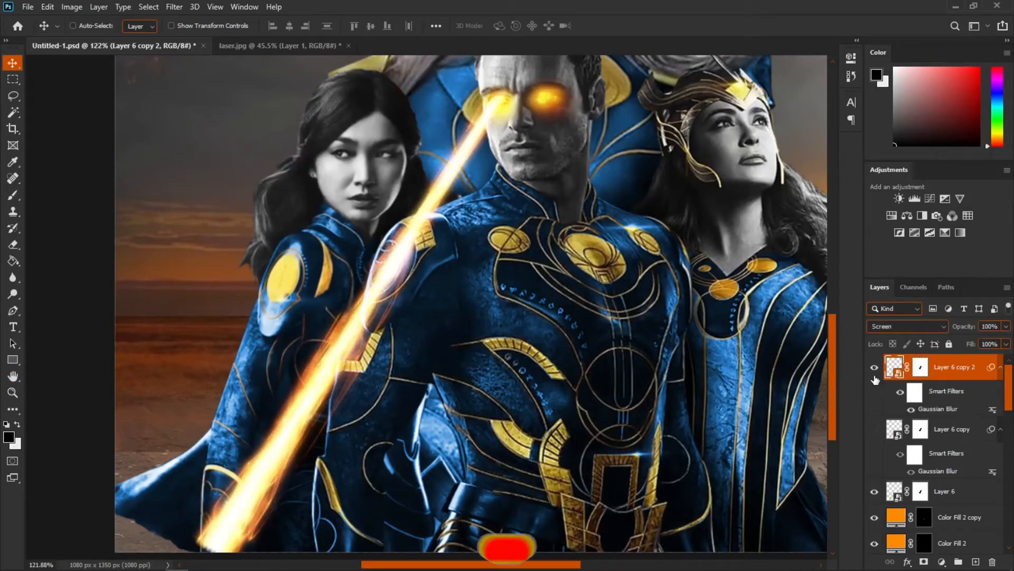
pyautogui.click(875, 374)
pyautogui.click(875, 424)
pyautogui.click(875, 373)
pyautogui.scroll(-4, 665, 359)
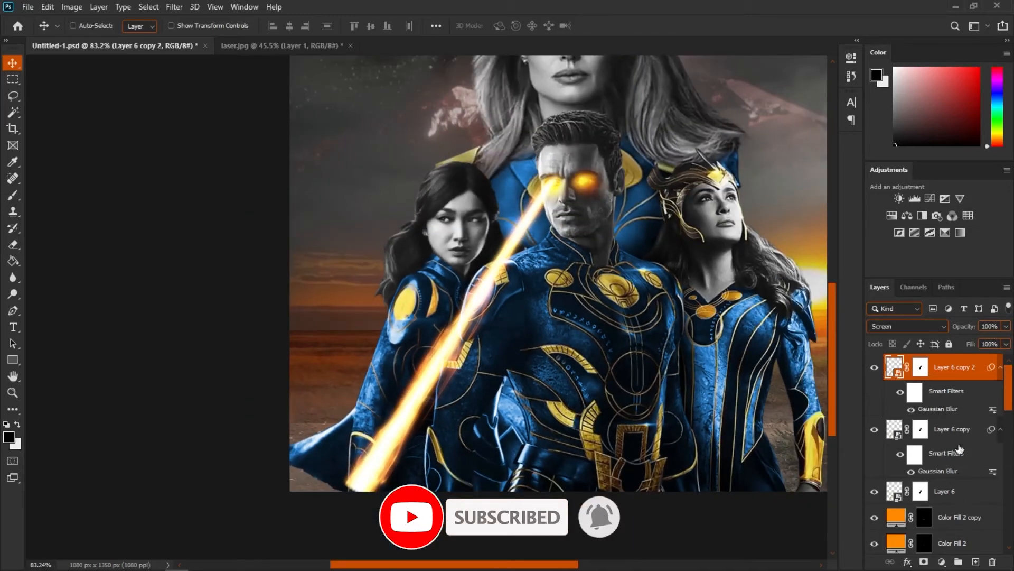
# Step: Group the three laser layers together
pyautogui.keyDown('shift'); pyautogui.click(961, 494); pyautogui.keyUp('shift')
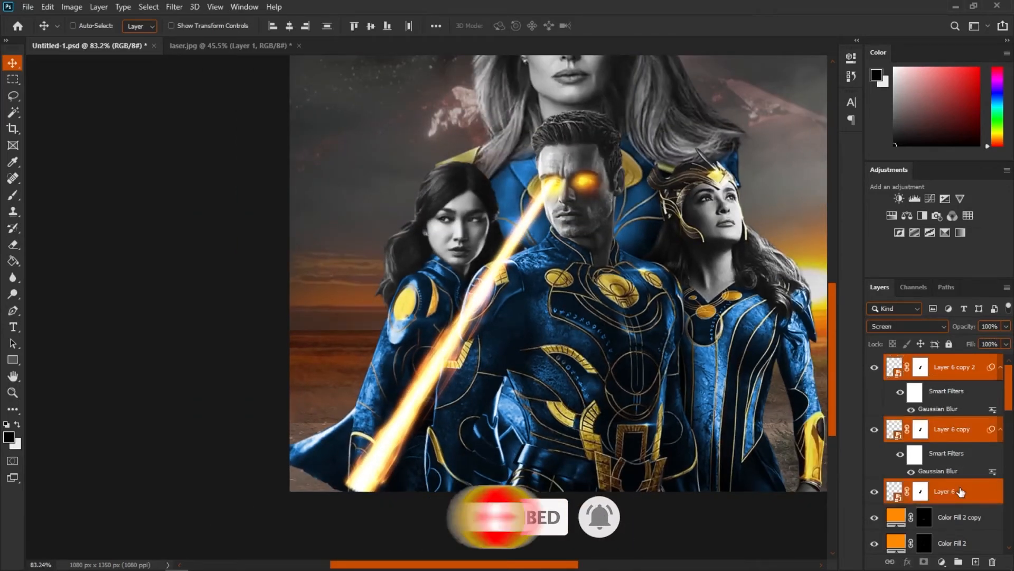
pyautogui.hotkey('ctrl', 'g')
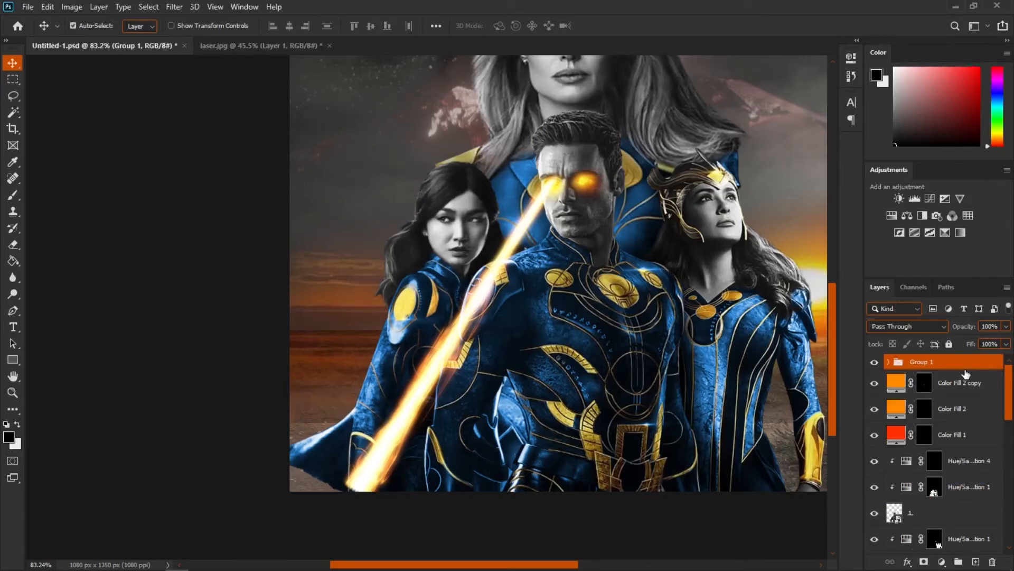
# Step: Duplicate the laser group and move the copy onto the hero's other eye
pyautogui.hotkey('ctrl', 'j')
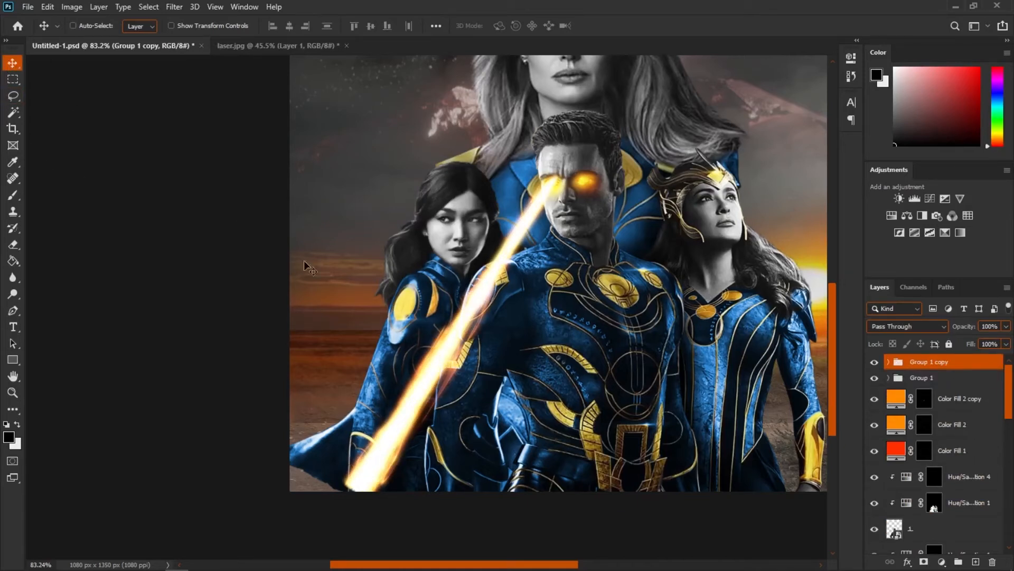
pyautogui.moveTo(460, 334); pyautogui.dragTo(515, 333)
pyautogui.hotkey('ctrl', 't')
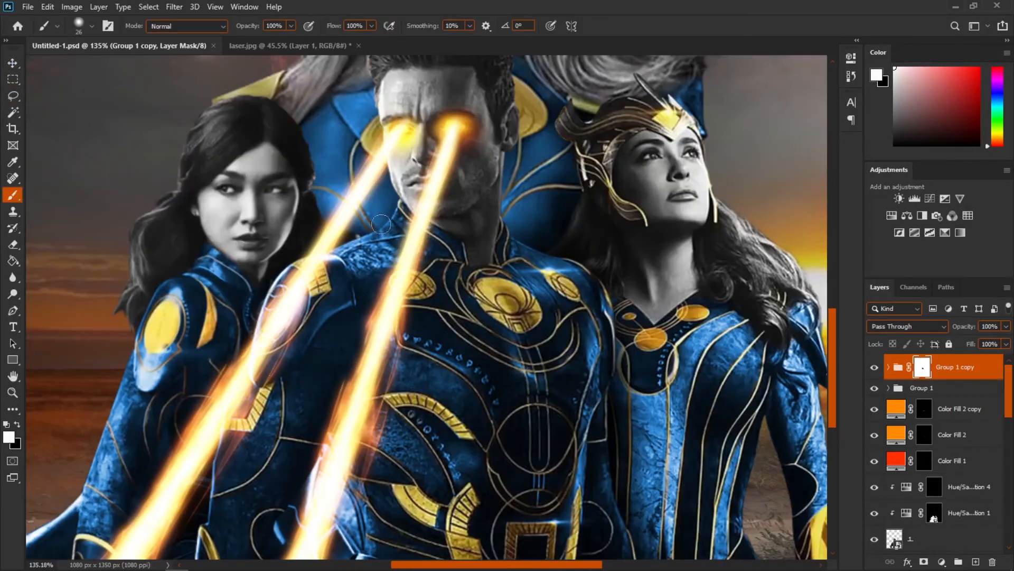
# Step: Paint on the copied group's mask to hide the beam above the second eye
pyautogui.moveTo(451, 133); pyautogui.dragTo(447, 201)
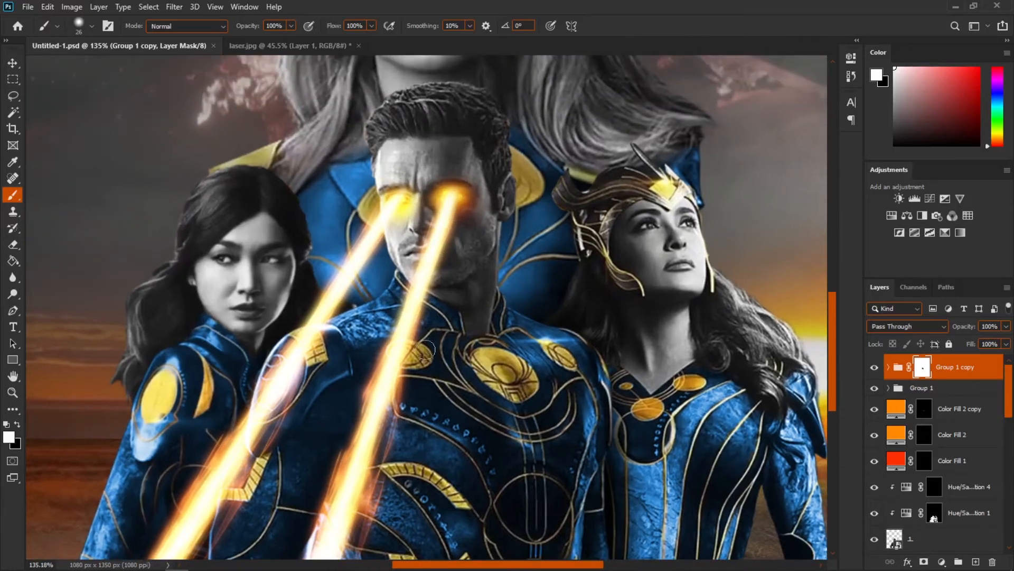
pyautogui.scroll(-3, 477, 341)
# Step: Add a clipped Hue/Saturation adjustment colorized orange with high saturation for the hero, and invert its mask
pyautogui.click(891, 216)
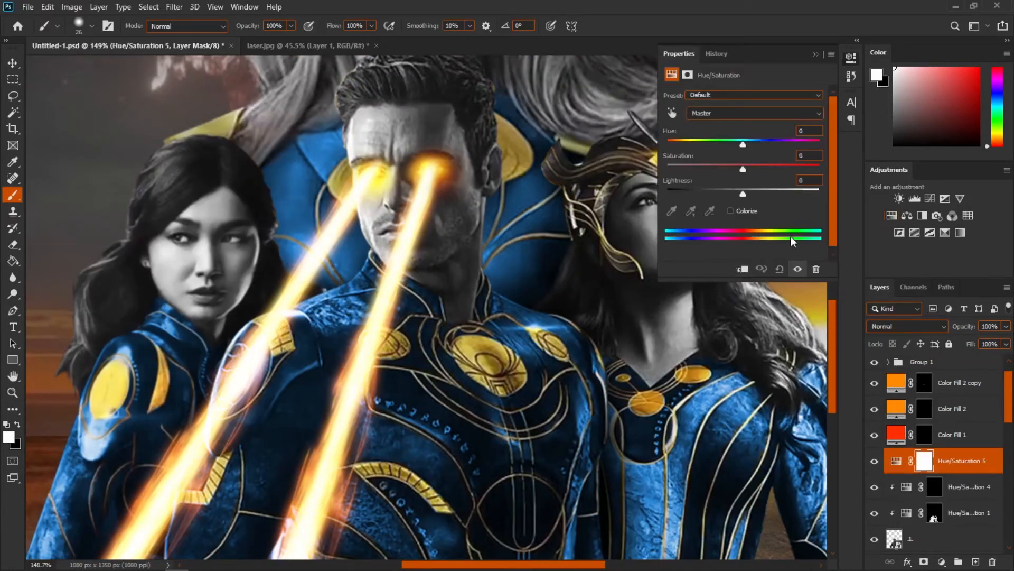
pyautogui.click(731, 211)
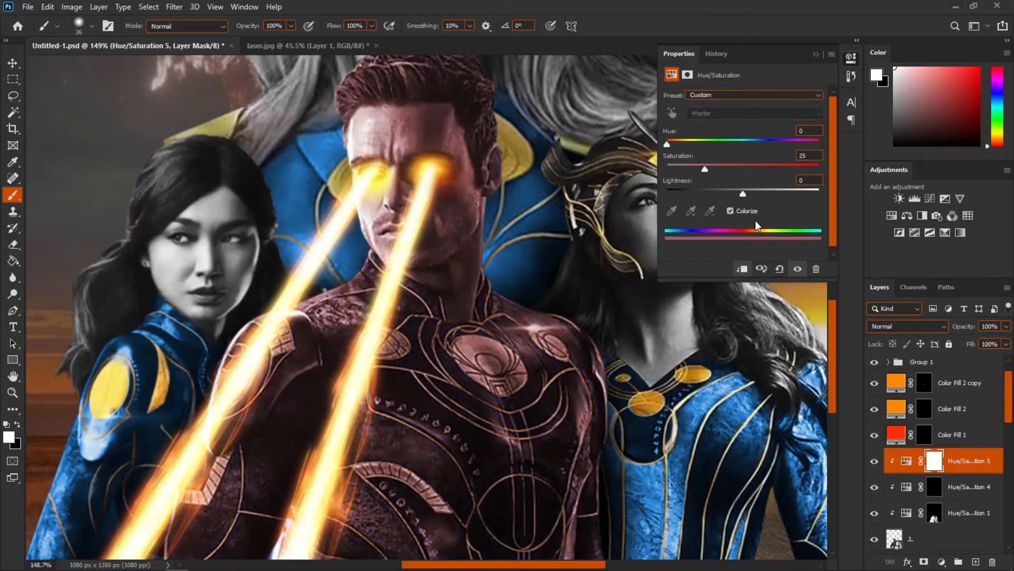
pyautogui.moveTo(705, 169); pyautogui.dragTo(831, 173)
pyautogui.moveTo(668, 145); pyautogui.dragTo(684, 142)
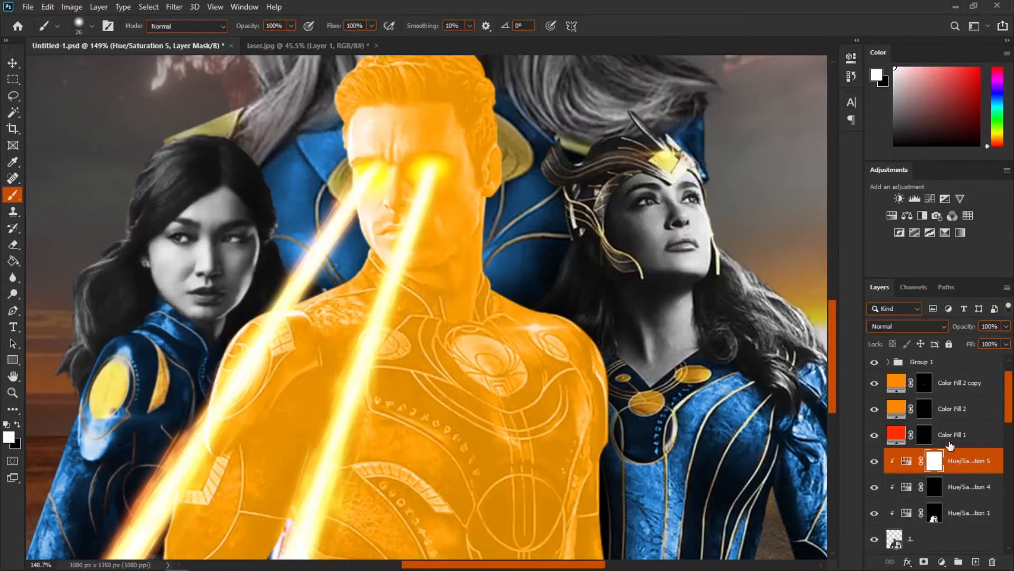
pyautogui.hotkey('ctrl', 'i')
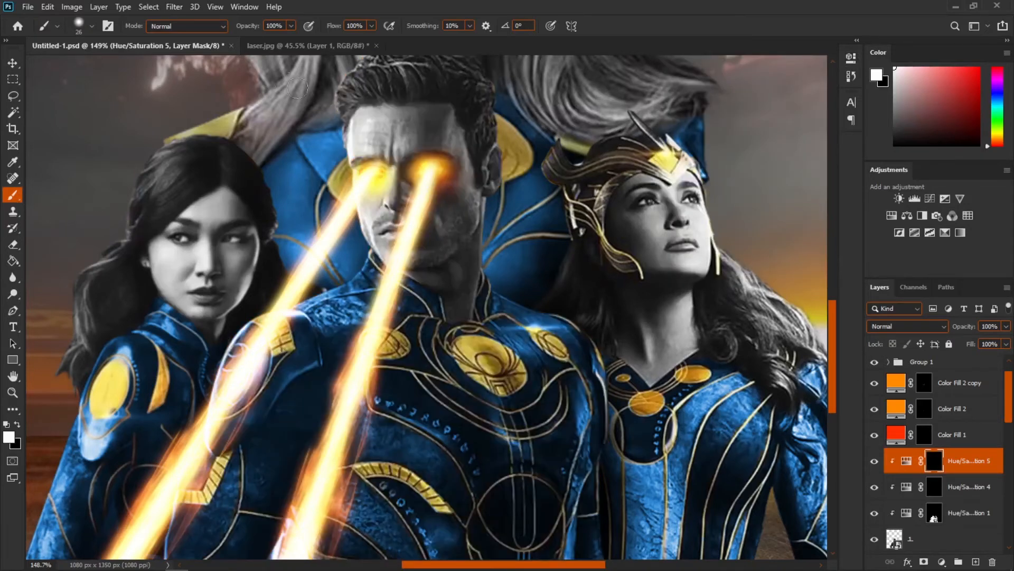
# Step: Paint the orange glow onto the hero's face around the eyes on the adjustment's mask
pyautogui.scroll(3, 437, 193)
pyautogui.moveTo(438, 194)
pyautogui.mouseDown()
pyautogui.moveTo(467, 177)
pyautogui.moveTo(461, 131)
pyautogui.mouseUp()
pyautogui.click(455, 238)
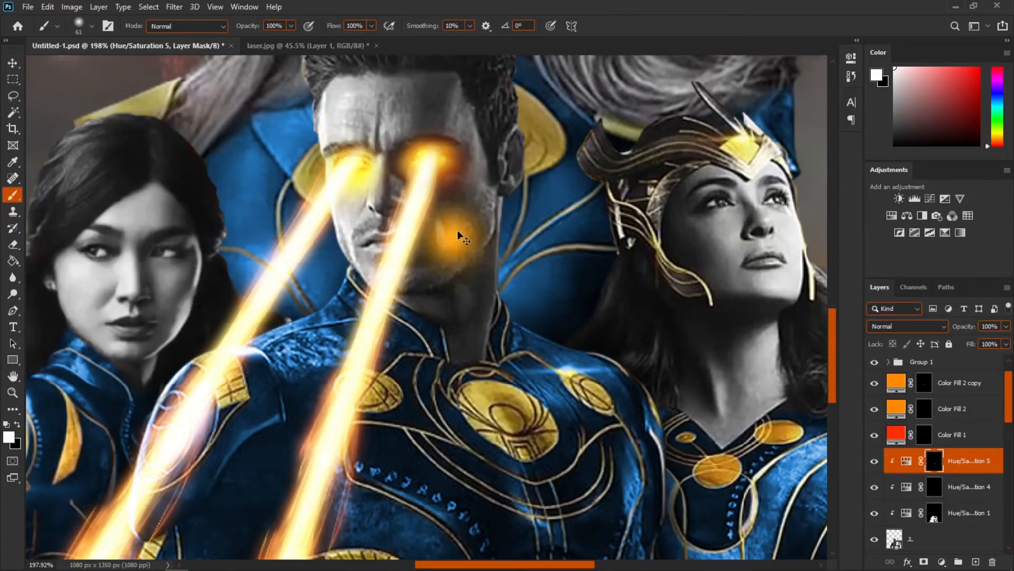
pyautogui.hotkey('ctrl', 'z')
pyautogui.scroll(2, 458, 231)
pyautogui.moveTo(463, 267); pyautogui.dragTo(450, 270)
pyautogui.scroll(2, 449, 285)
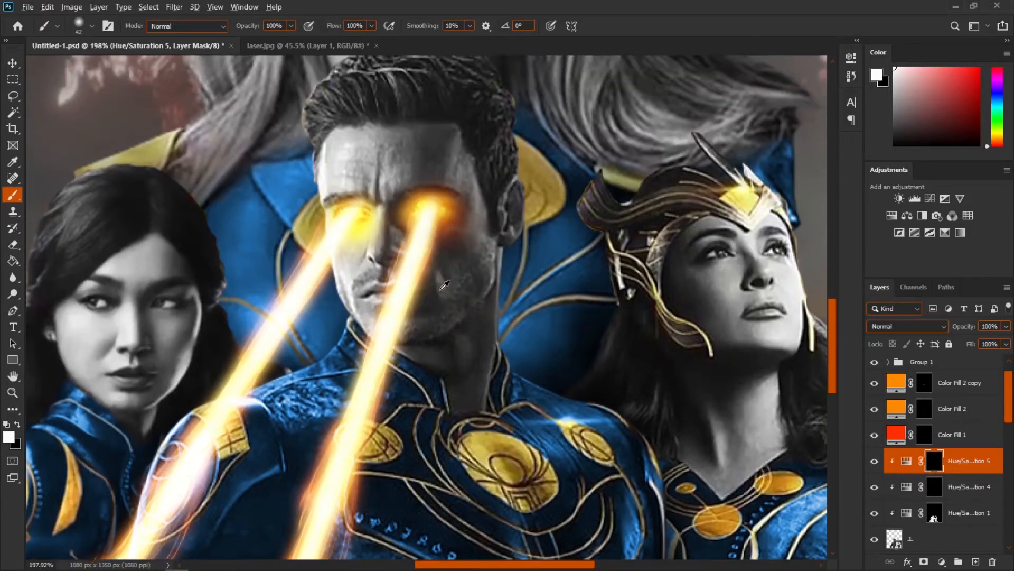
pyautogui.click(448, 288)
pyautogui.hotkey('ctrl', 'z')
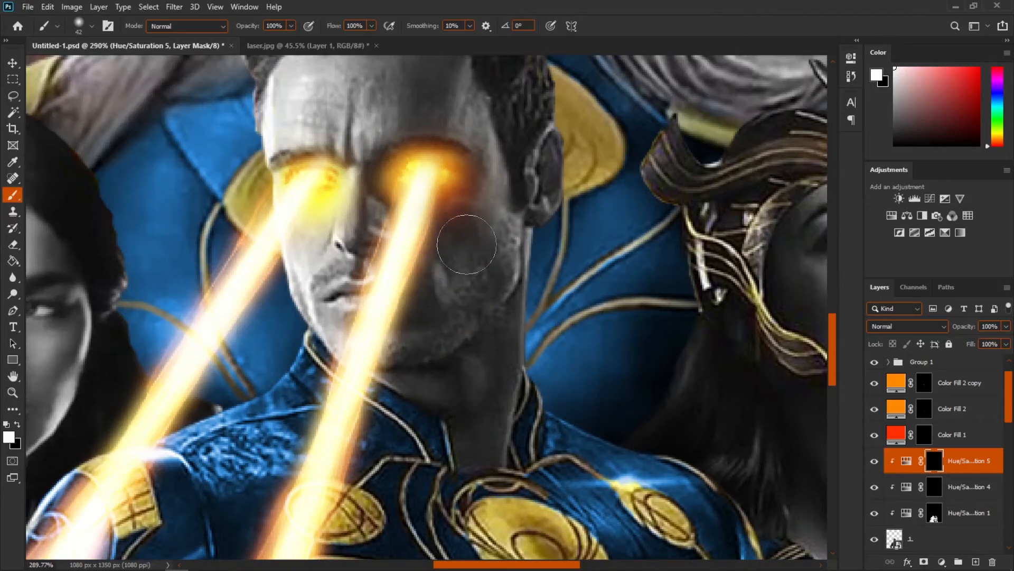
pyautogui.moveTo(324, 410); pyautogui.dragTo(388, 477)
pyautogui.scroll(3, 430, 206)
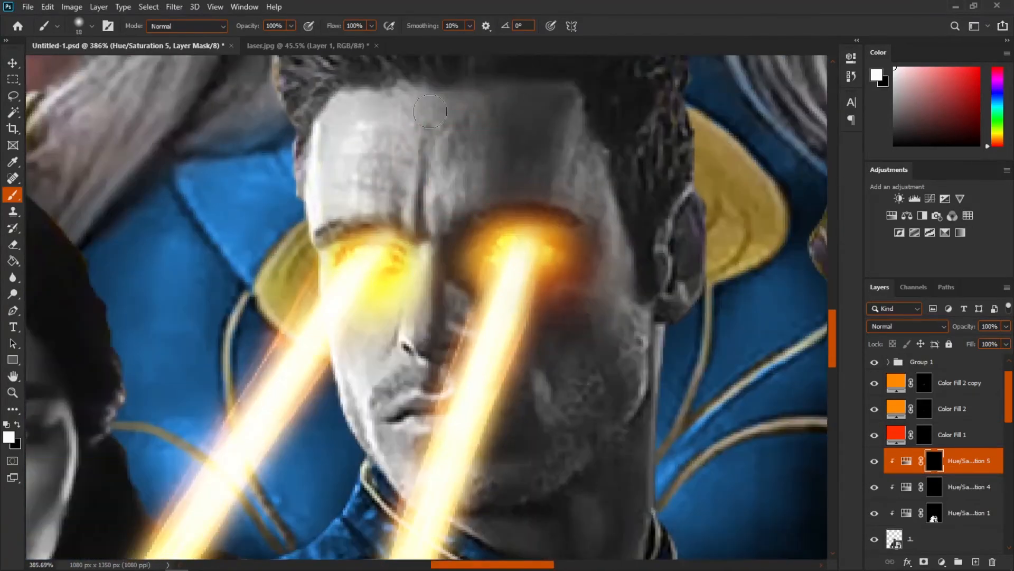
pyautogui.moveTo(486, 158); pyautogui.dragTo(421, 188)
pyautogui.moveTo(528, 169); pyautogui.dragTo(378, 185)
# Step: Extend the glow across the hero's forehead and cheeks, erasing overflow with black
pyautogui.press('x')
pyautogui.moveTo(575, 186); pyautogui.dragTo(580, 270)
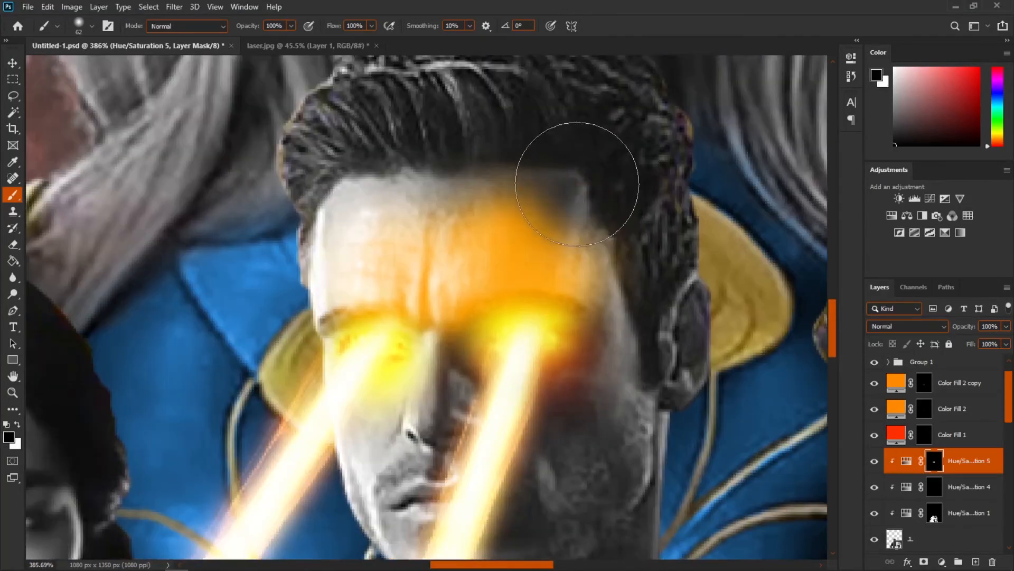
pyautogui.press('x')
pyautogui.moveTo(564, 332); pyautogui.dragTo(579, 222)
pyautogui.click(584, 368)
pyautogui.moveTo(584, 368); pyautogui.dragTo(617, 297)
pyautogui.moveTo(376, 363); pyautogui.dragTo(428, 262)
pyautogui.click(415, 265)
pyautogui.moveTo(496, 382); pyautogui.dragTo(615, 401)
pyautogui.click(695, 331)
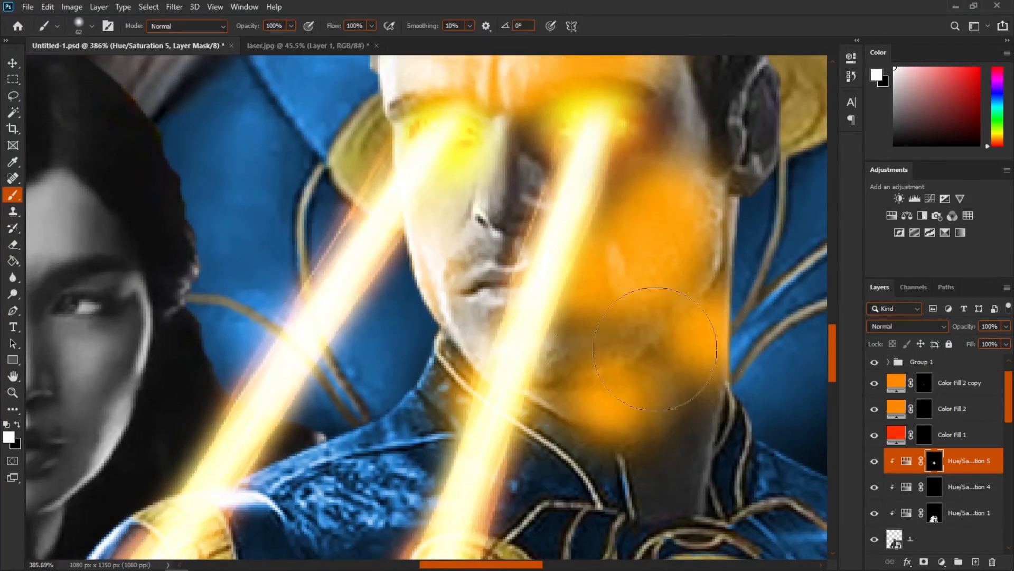
pyautogui.moveTo(431, 330); pyautogui.dragTo(445, 383)
# Step: Shrink the brush, lower its opacity to 20% and soften the glow's edges on the face
pyautogui.press('[')
pyautogui.press('[')
pyautogui.press('[')
pyautogui.press('x')
pyautogui.press('2')
pyautogui.moveTo(729, 346)
pyautogui.mouseDown()
pyautogui.moveTo(714, 359)
pyautogui.moveTo(739, 342)
pyautogui.moveTo(739, 322)
pyautogui.moveTo(648, 394)
pyautogui.moveTo(608, 412)
pyautogui.moveTo(679, 408)
pyautogui.moveTo(670, 403)
pyautogui.moveTo(659, 281)
pyautogui.mouseUp()
pyautogui.moveTo(638, 198); pyautogui.dragTo(657, 204)
pyautogui.click(632, 205)
pyautogui.click(630, 211)
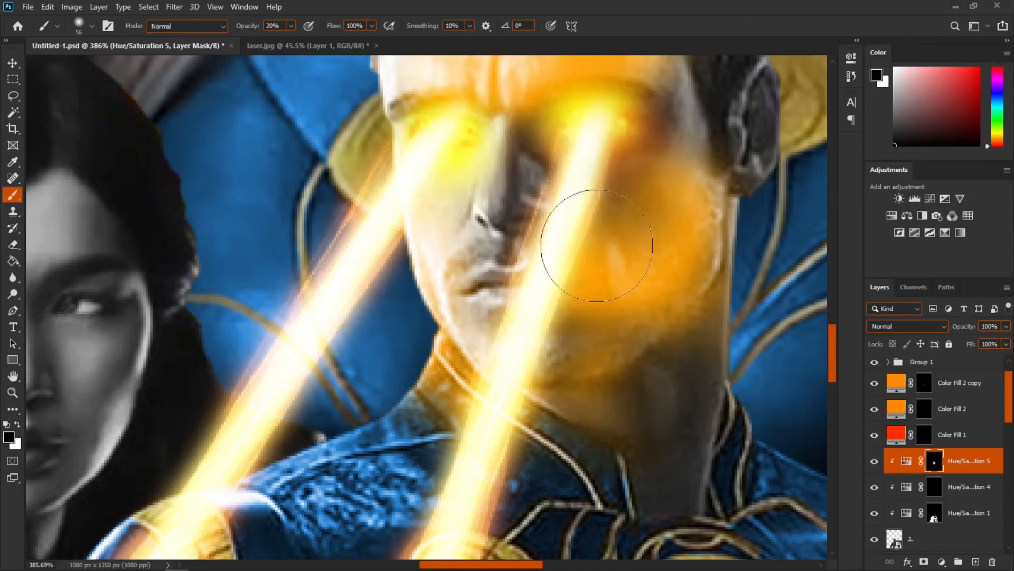
pyautogui.scroll(-6, 597, 246)
pyautogui.moveTo(615, 341); pyautogui.dragTo(589, 403)
# Step: Set the glow adjustment's blend mode to Linear Light and fine-tune its hue
pyautogui.click(926, 325)
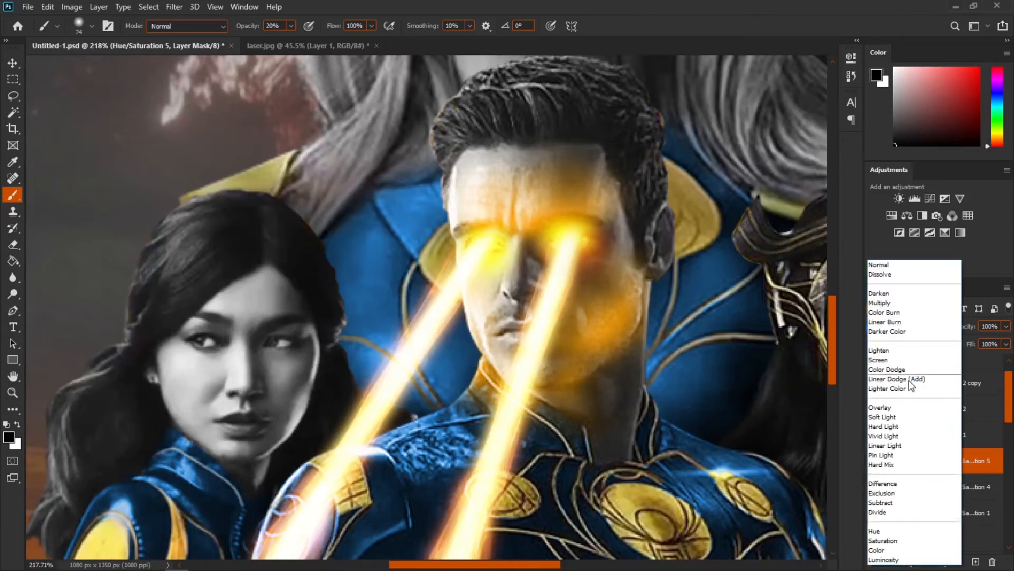
pyautogui.click(882, 450)
pyautogui.scroll(-4, 580, 333)
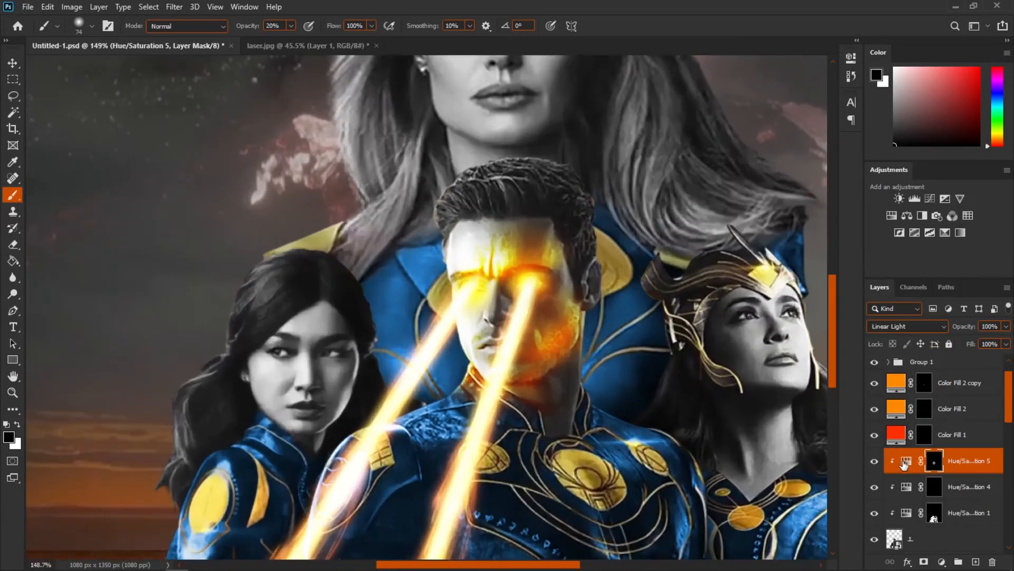
pyautogui.doubleClick(905, 462)
pyautogui.moveTo(680, 148); pyautogui.dragTo(685, 146)
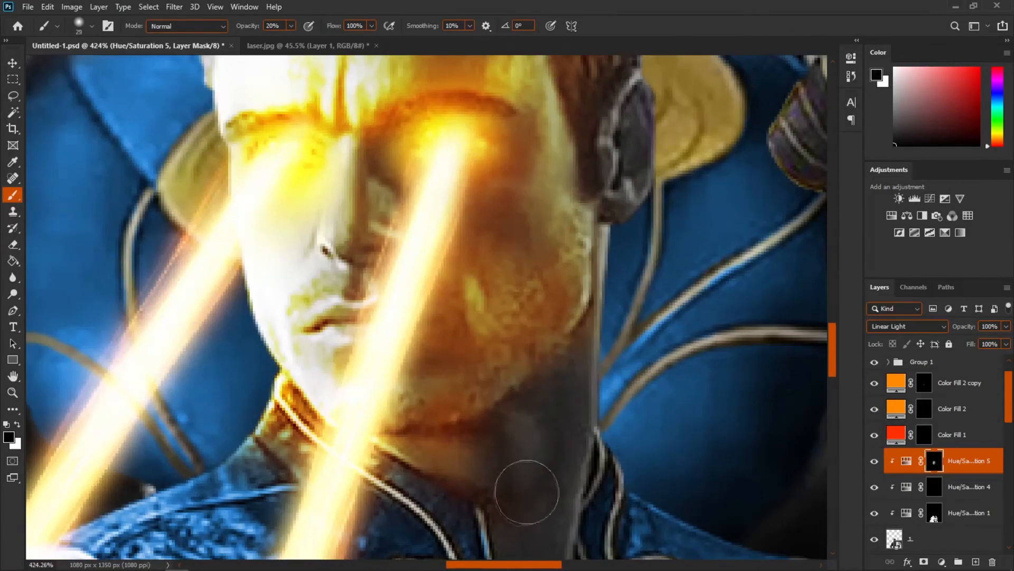
# Step: Paint the orange glow over the hero's hair and suit on the adjustment mask
pyautogui.press('x')
pyautogui.moveTo(534, 380)
pyautogui.mouseDown()
pyautogui.moveTo(497, 298)
pyautogui.moveTo(488, 341)
pyautogui.mouseUp()
pyautogui.scroll(-7, 496, 317)
pyautogui.press('x')
pyautogui.press('x')
pyautogui.scroll(-4, 492, 317)
pyautogui.scroll(-8, 491, 317)
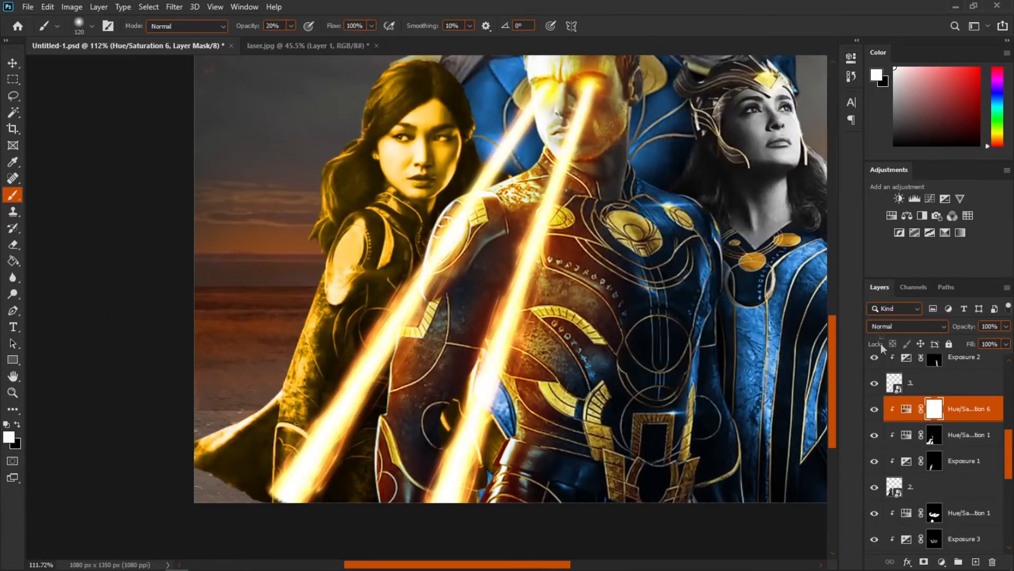
# Step: Copy the glow adjustment onto the left heroine and paint the laser glow on her face
pyautogui.moveTo(687, 141); pyautogui.dragTo(684, 148)
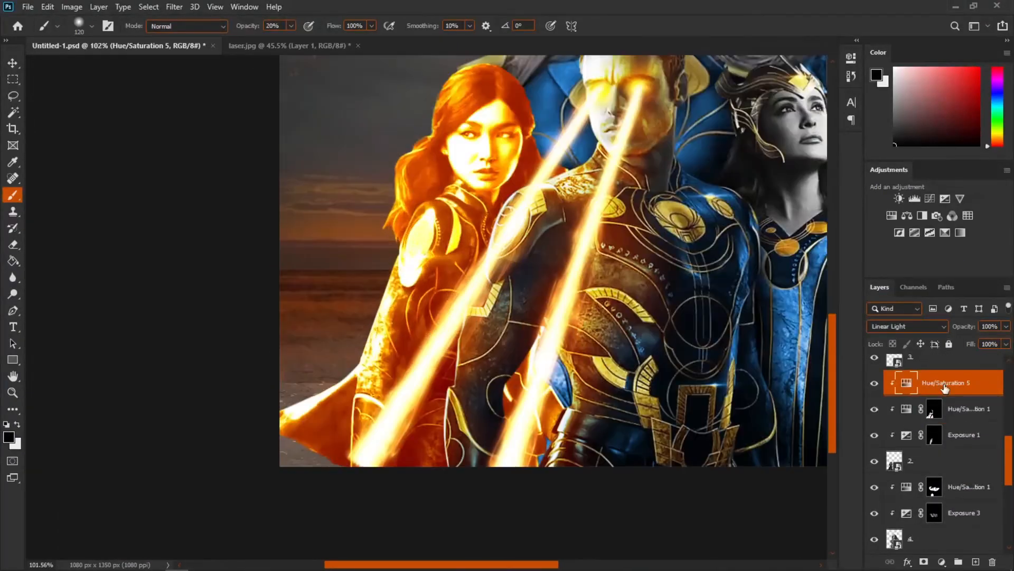
pyautogui.scroll(3, 401, 172)
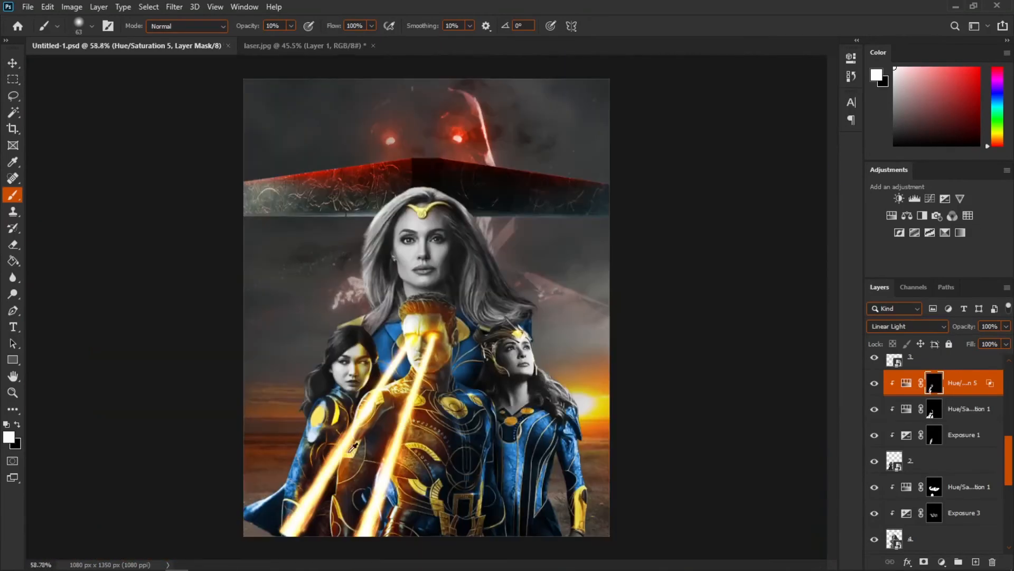
pyautogui.scroll(5, 353, 451)
pyautogui.moveTo(367, 485); pyautogui.dragTo(434, 274)
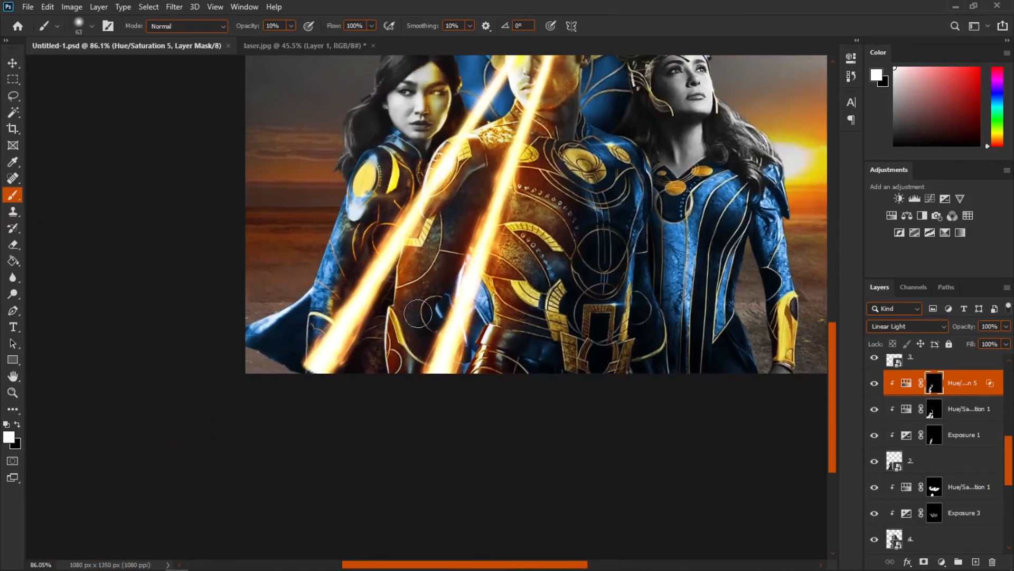
# Step: Paint more glow onto the left heroine's suit along the laser beams
pyautogui.scroll(5, 415, 151)
pyautogui.moveTo(413, 227); pyautogui.dragTo(261, 185)
pyautogui.moveTo(432, 203); pyautogui.dragTo(308, 250)
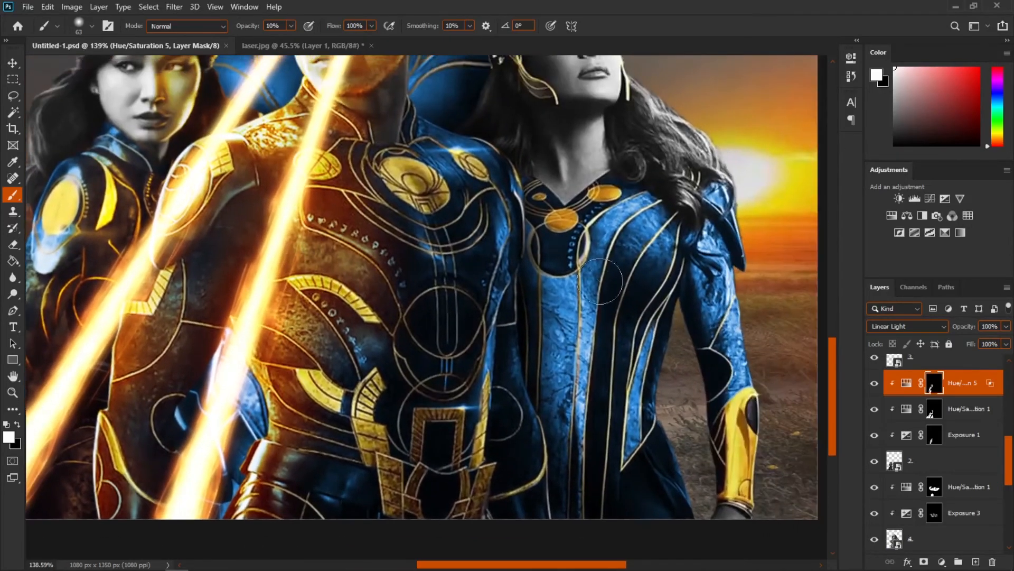
pyautogui.scroll(-3, 523, 301)
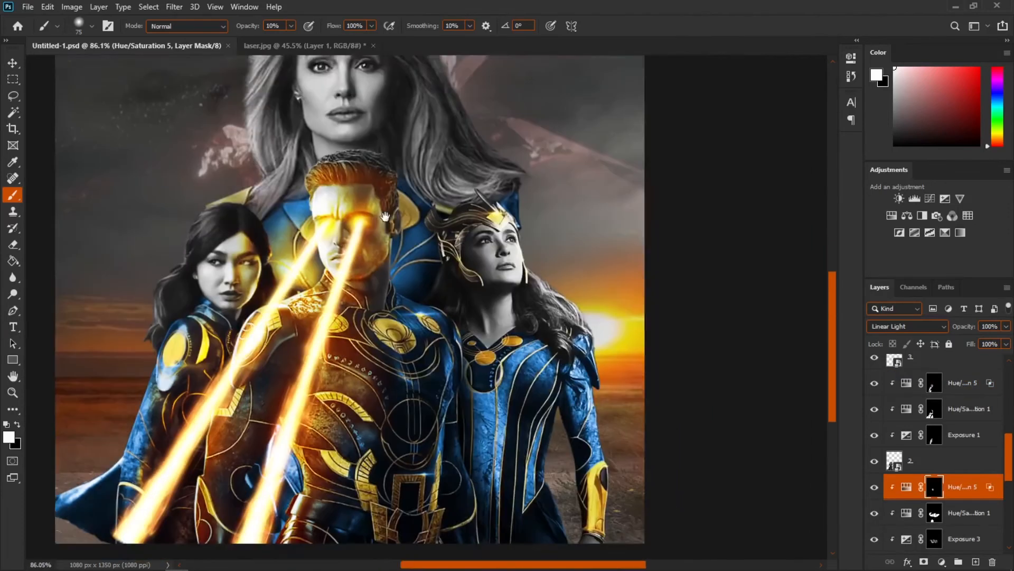
pyautogui.scroll(-1, 530, 328)
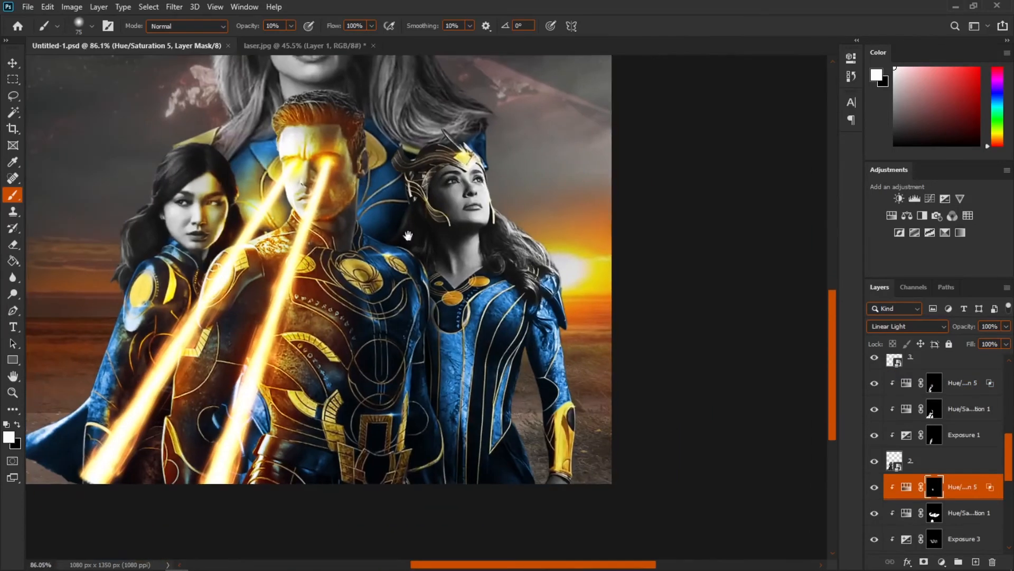
pyautogui.scroll(3, 529, 328)
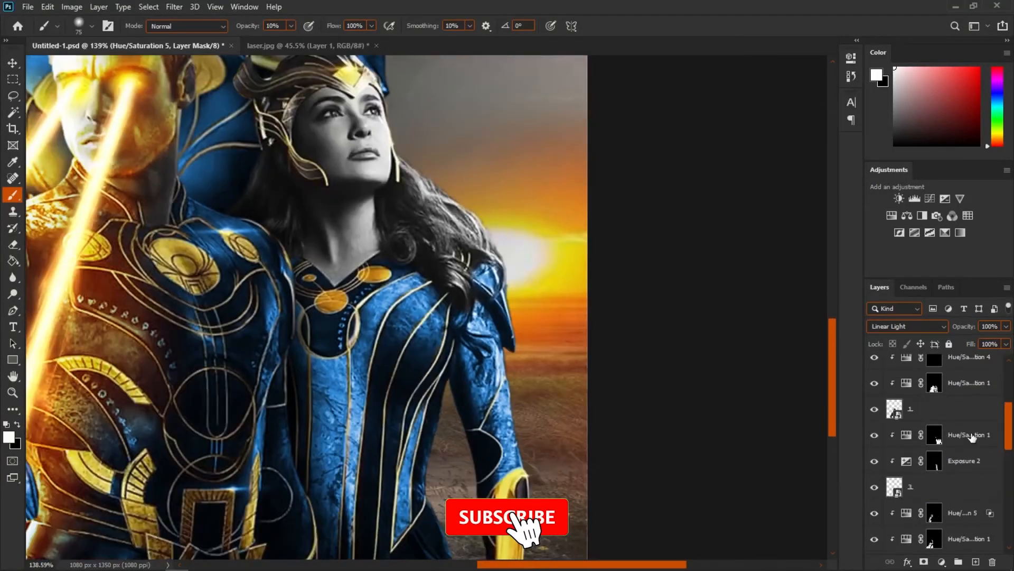
# Step: Add a colorized Hue/Saturation adjustment for the right heroine with saturation 100 and lightness +28, and invert its mask
pyautogui.click(972, 437)
pyautogui.click(891, 215)
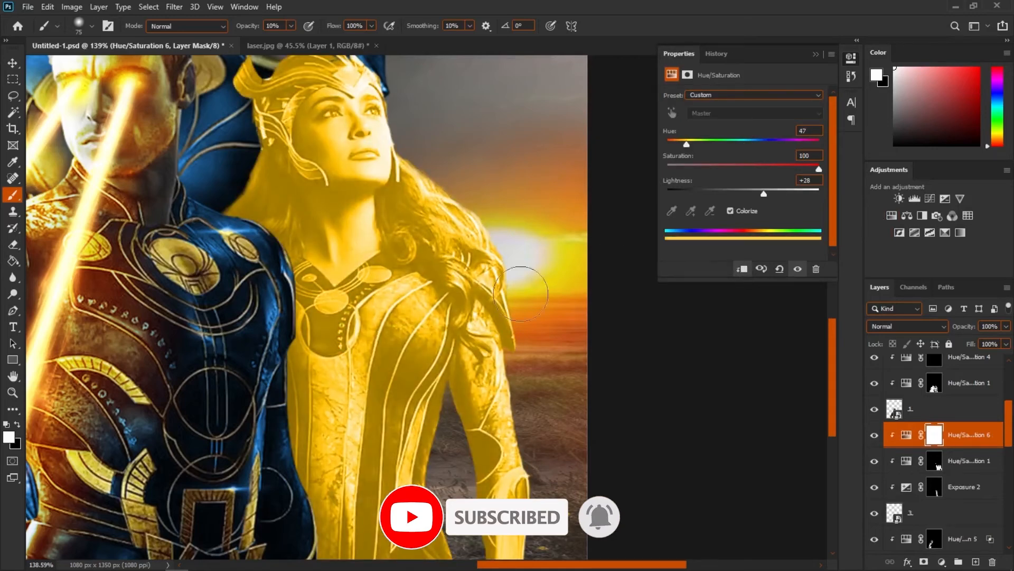
pyautogui.moveTo(686, 144); pyautogui.dragTo(681, 145)
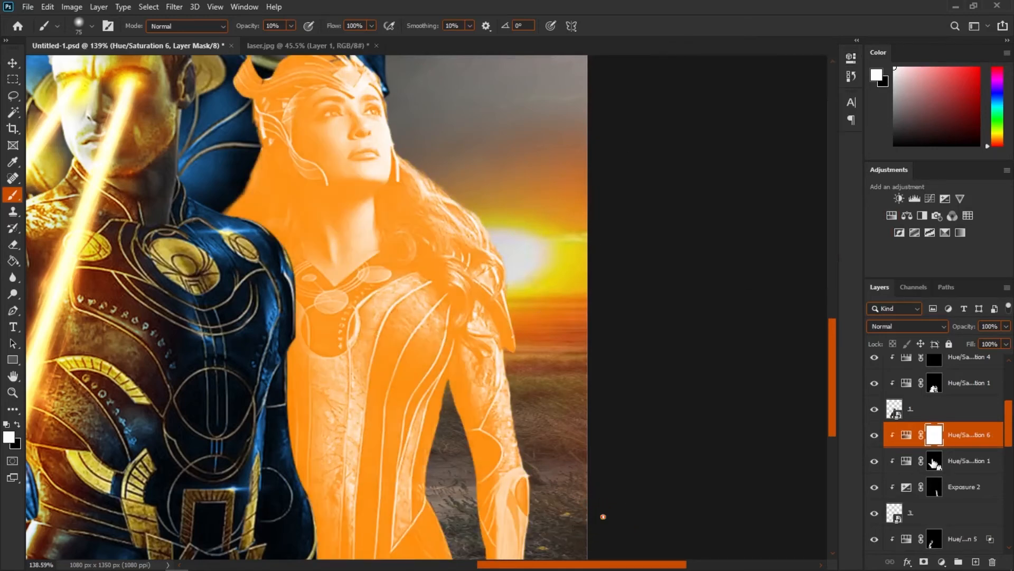
pyautogui.hotkey('ctrl', 'i')
# Step: Paint a soft orange glow along the right heroine's sunlit side on the mask
pyautogui.scroll(4, 517, 399)
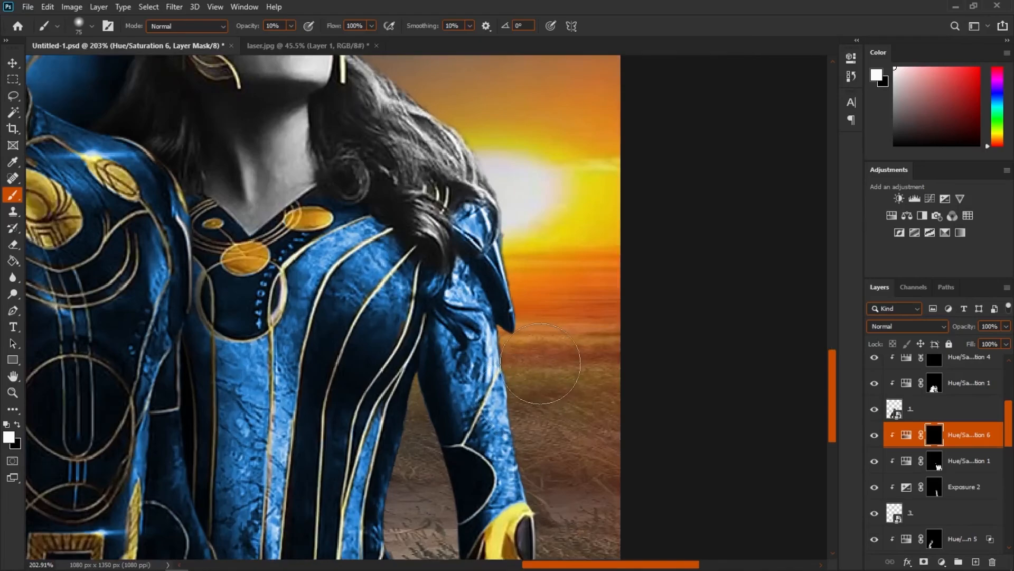
pyautogui.moveTo(592, 546); pyautogui.dragTo(565, 171)
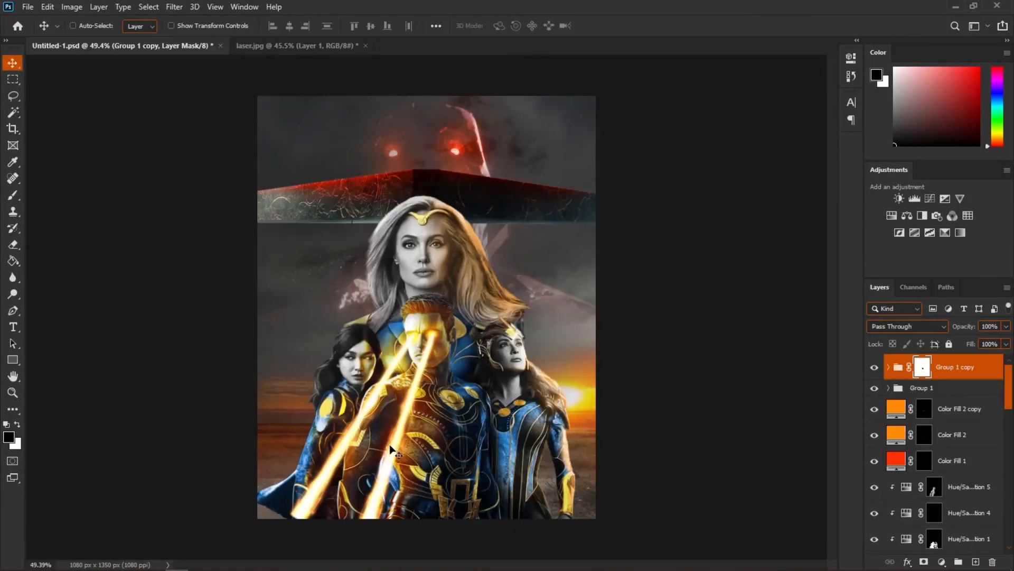
pyautogui.scroll(3, 396, 454)
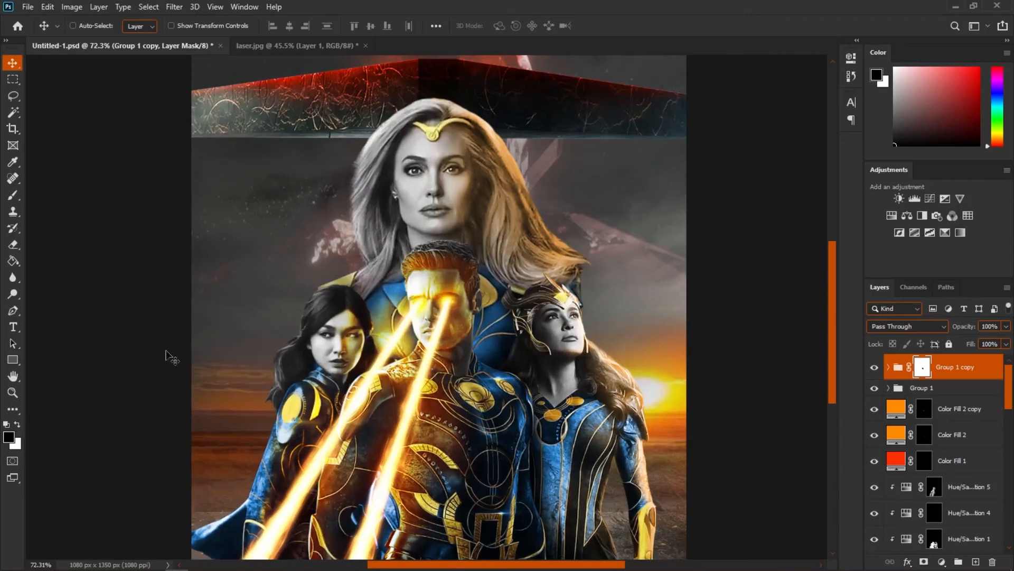
# Step: Add the title text "ETERNAL" in Impact over the lower part of the poster
pyautogui.click(17, 326)
pyautogui.click(426, 441)
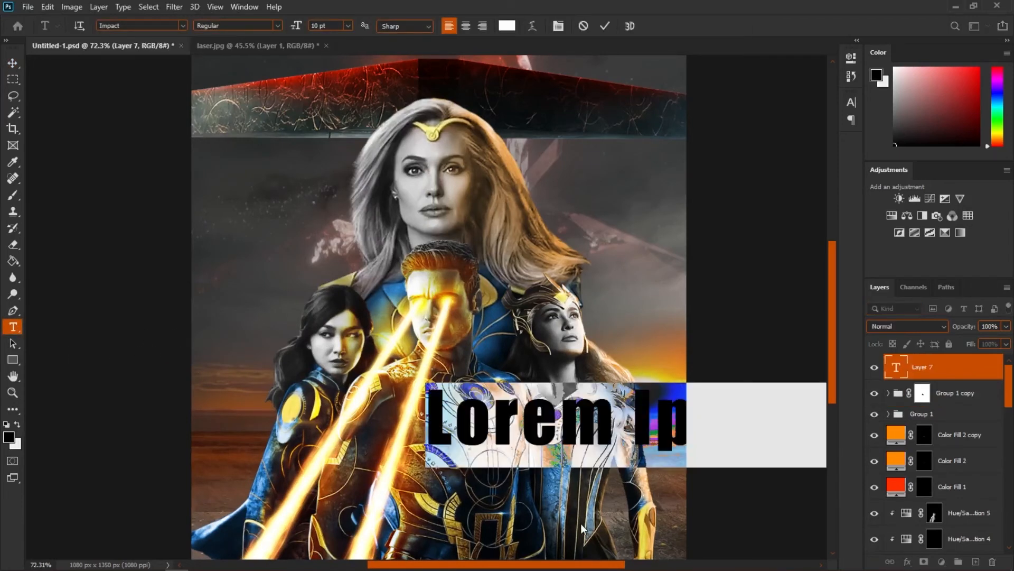
pyautogui.write('ETERNA')
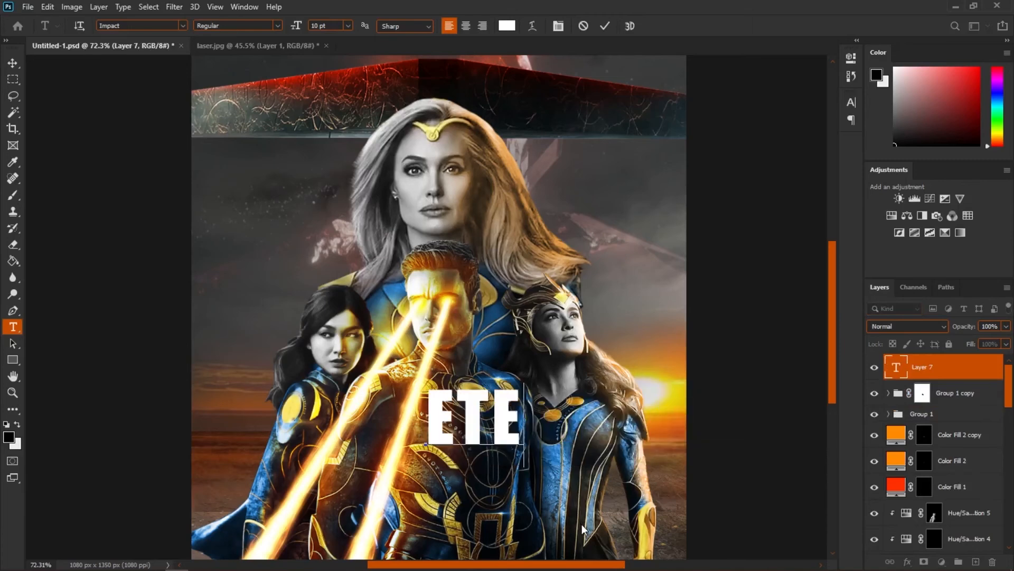
pyautogui.write('L')
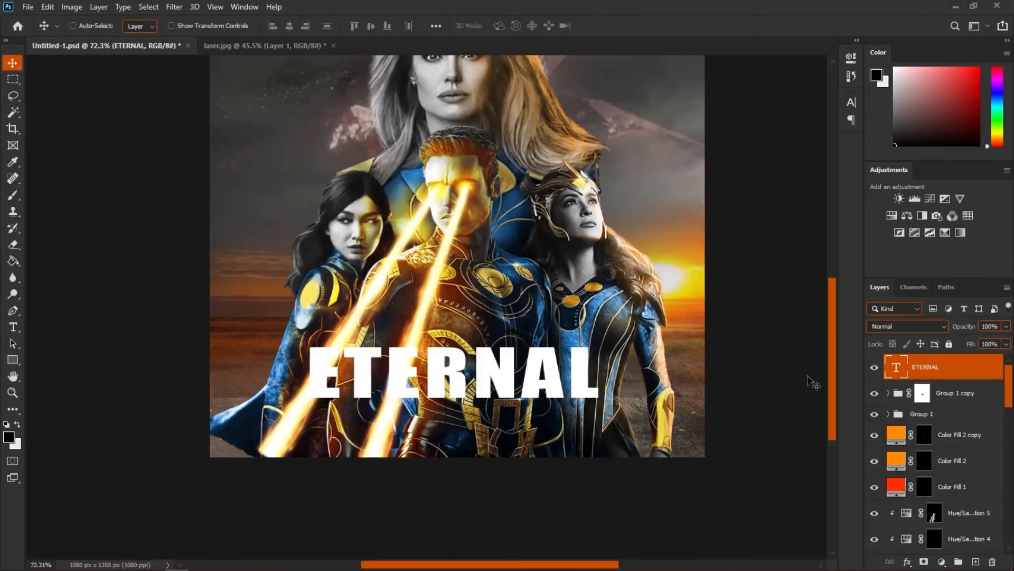
# Step: Give the ETERNAL title a Bevel & Emboss style with inner bevel, depth 1000% and size about 9 px
pyautogui.rightClick(971, 378)
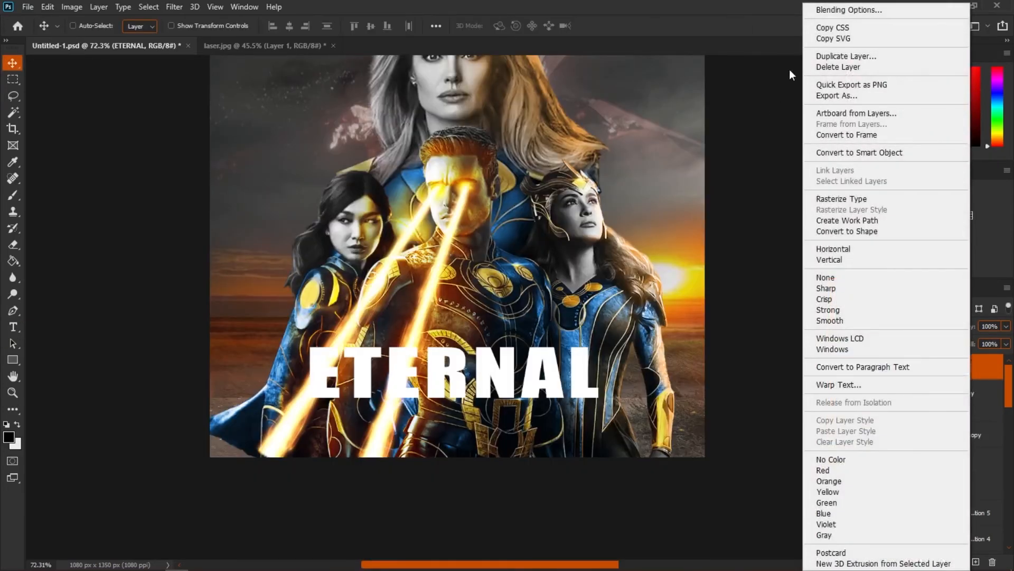
pyautogui.click(849, 10)
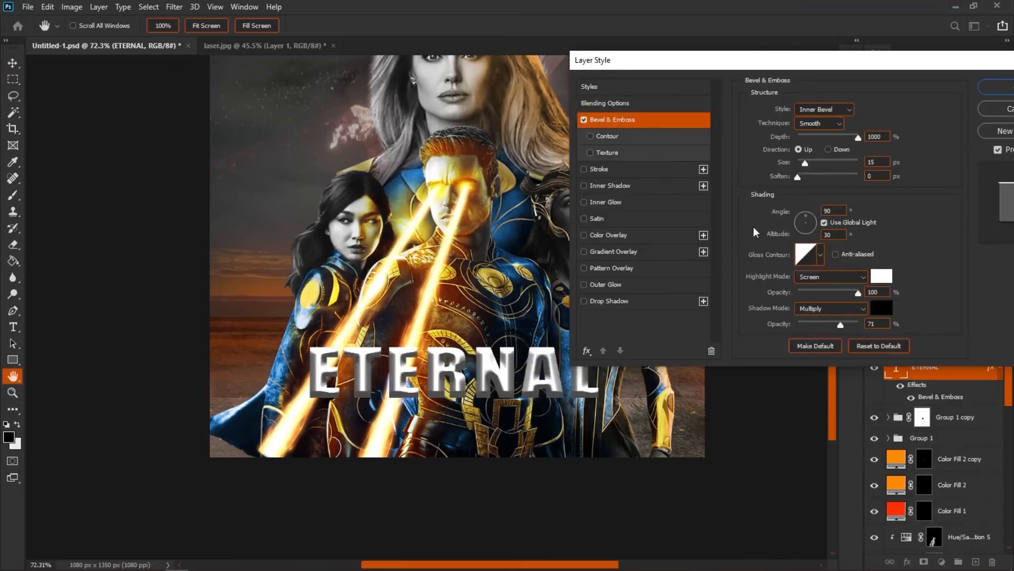
pyautogui.moveTo(803, 161); pyautogui.dragTo(806, 180)
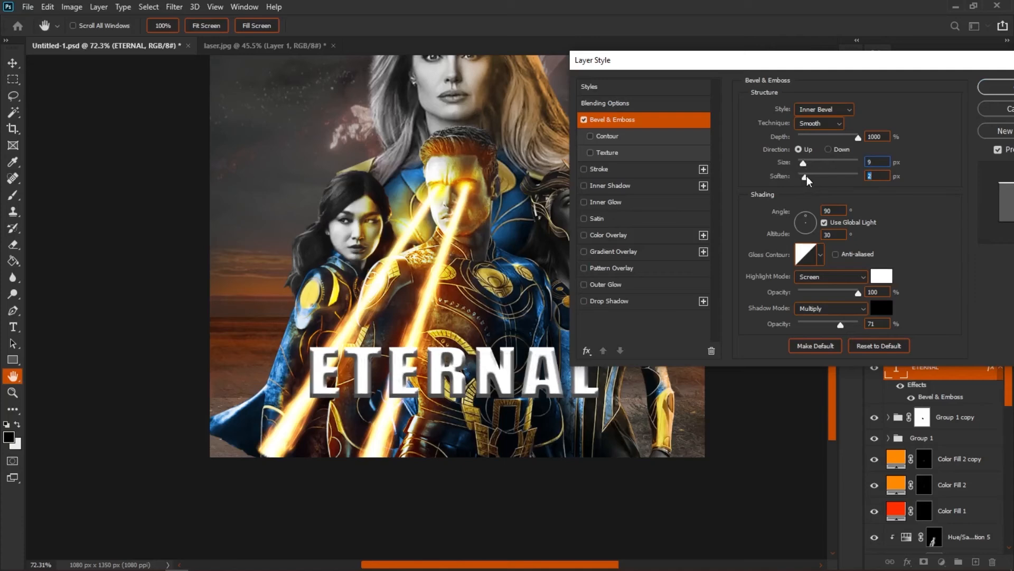
pyautogui.press('Return')
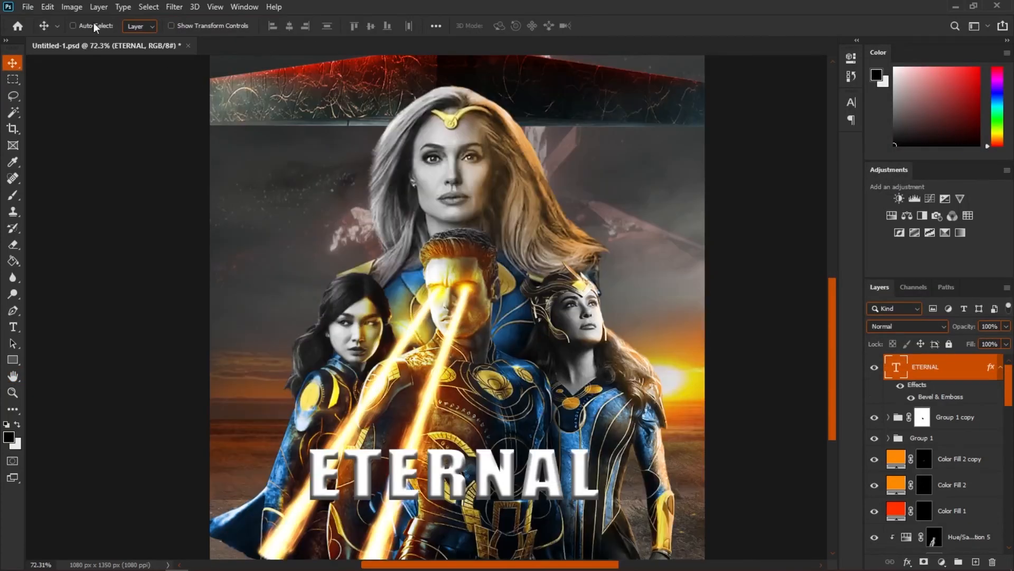
# Step: Open a gold foil texture image and drag it into the poster document above the title
pyautogui.click(28, 7)
pyautogui.click(31, 31)
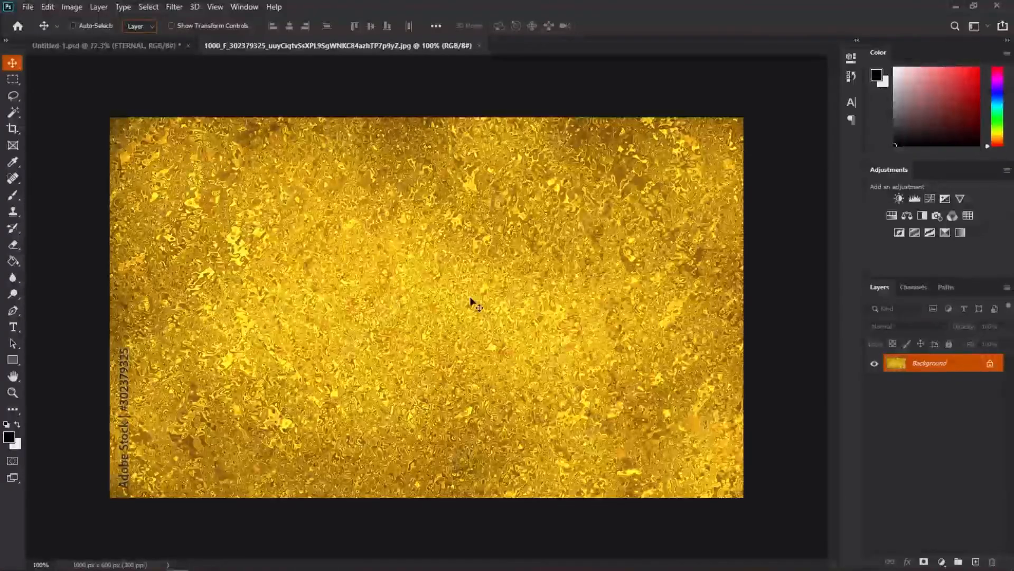
pyautogui.moveTo(520, 346); pyautogui.dragTo(174, 141)
pyautogui.moveTo(462, 410); pyautogui.dragTo(465, 412)
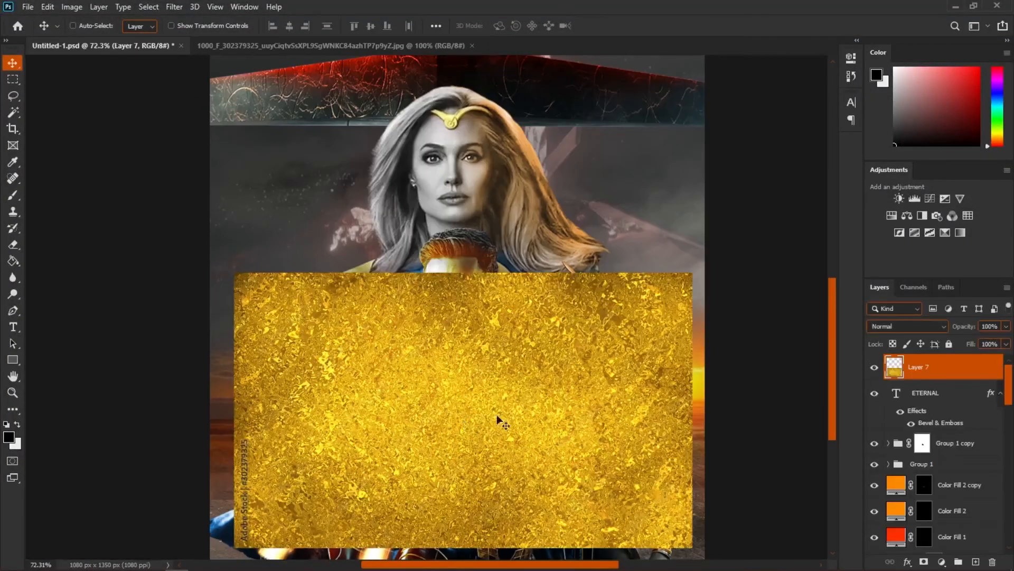
# Step: Clip the gold texture layer to the ETERNAL title layer
pyautogui.rightClick(947, 378)
pyautogui.click(865, 212)
pyautogui.keyDown('alt'); pyautogui.click(994, 379); pyautogui.keyUp('alt')
# Step: Reposition and scale down the gold texture so it covers the title letters
pyautogui.scroll(5, 404, 497)
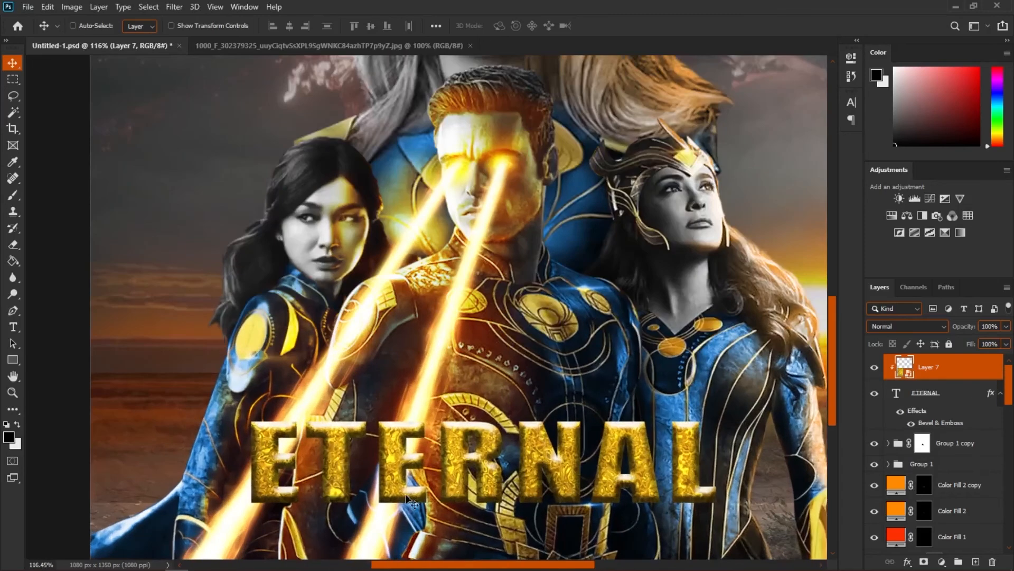
pyautogui.moveTo(406, 501); pyautogui.dragTo(426, 364)
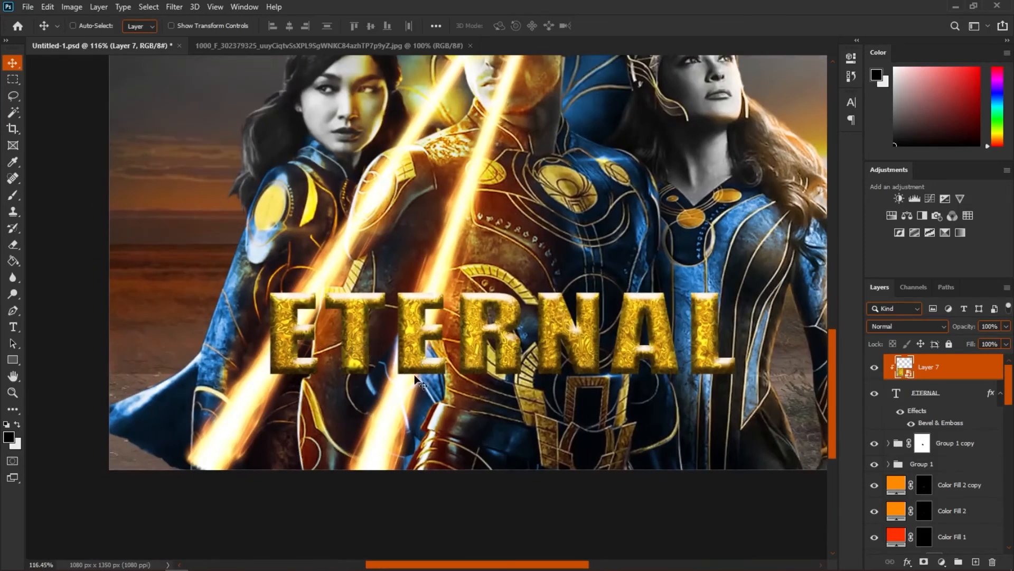
pyautogui.scroll(-2, 416, 378)
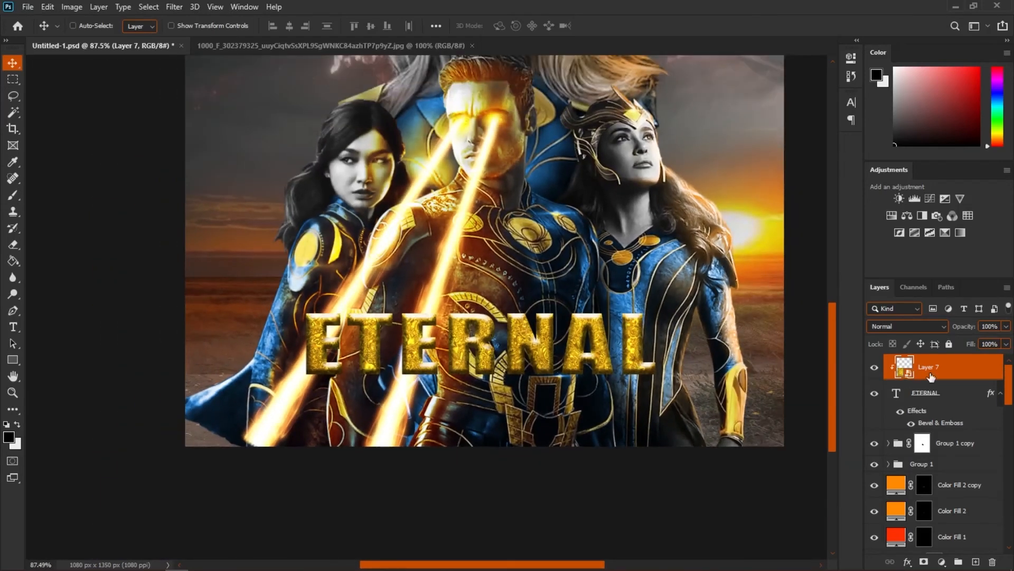
pyautogui.hotkey('ctrl', 't')
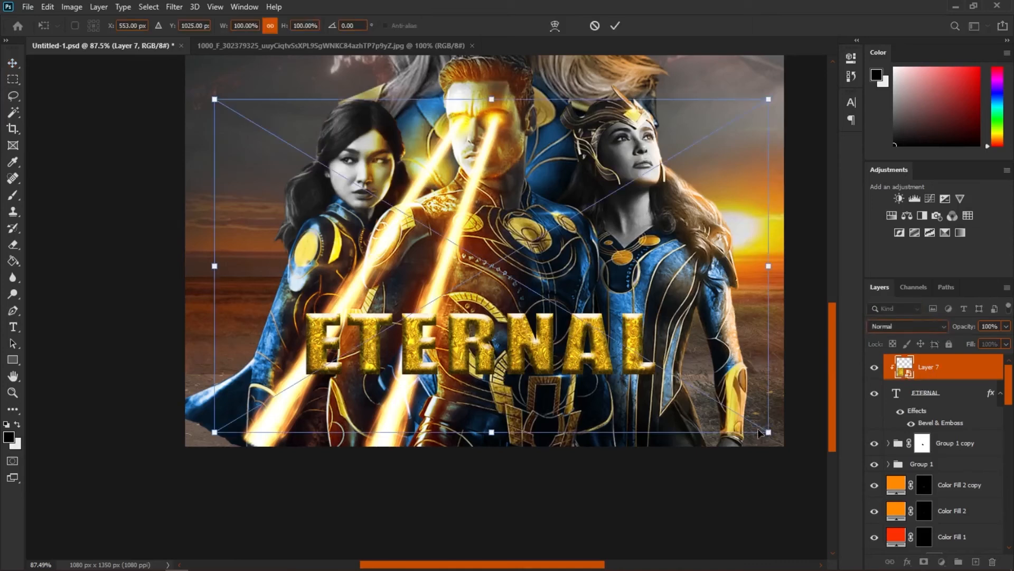
pyautogui.moveTo(769, 432); pyautogui.dragTo(592, 326)
# Step: Move the title and its texture beneath the character groups so the laser beams pass over the letters
pyautogui.moveTo(543, 271); pyautogui.dragTo(634, 391)
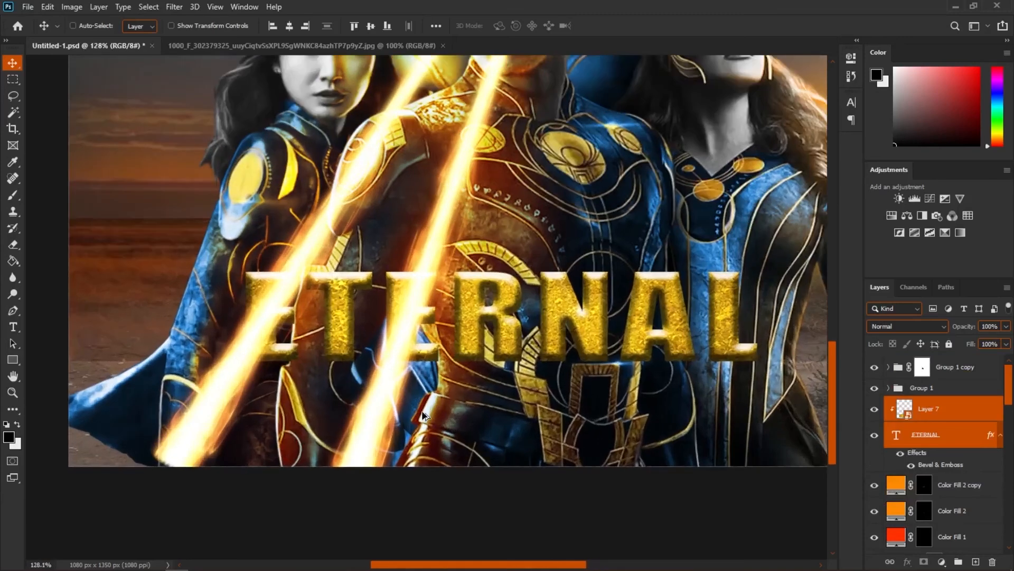
pyautogui.scroll(1, 437, 413)
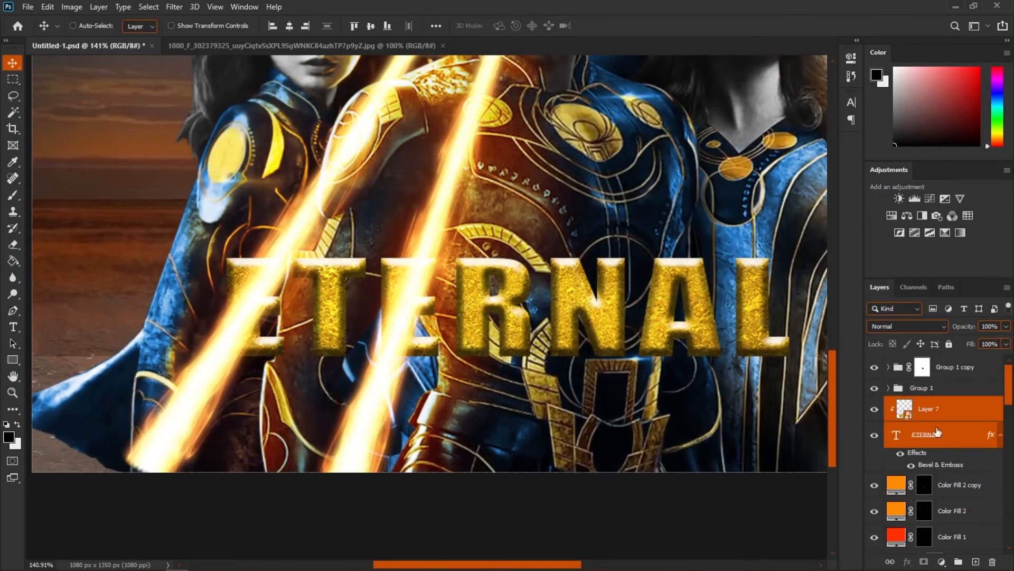
pyautogui.click(943, 391)
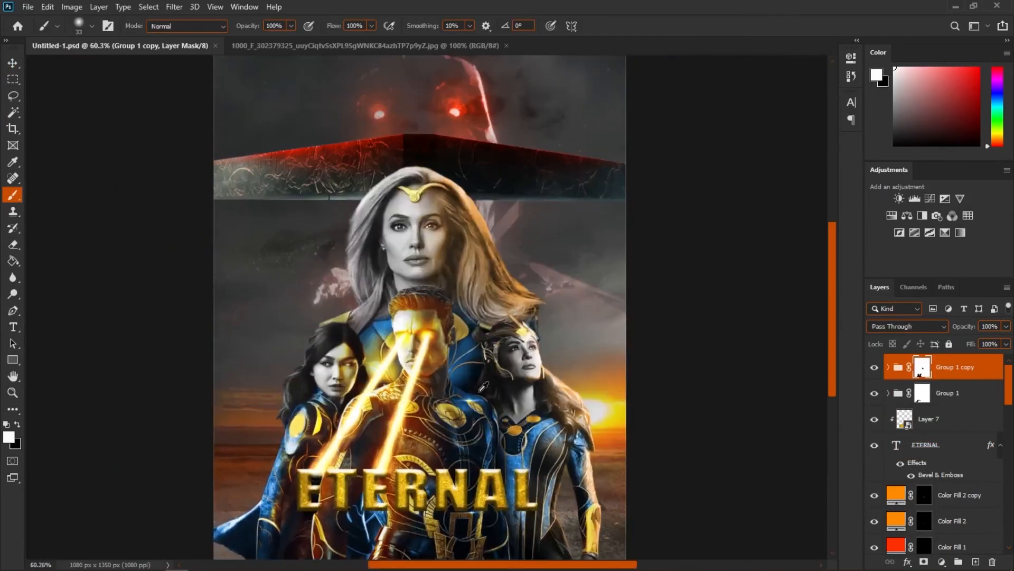
pyautogui.scroll(5, 375, 420)
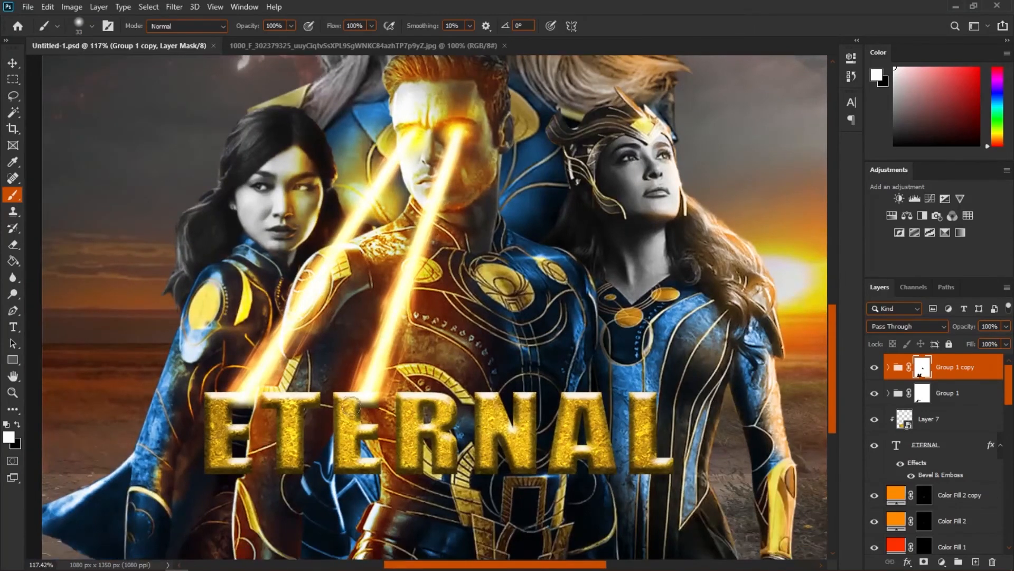
pyautogui.scroll(4, 264, 391)
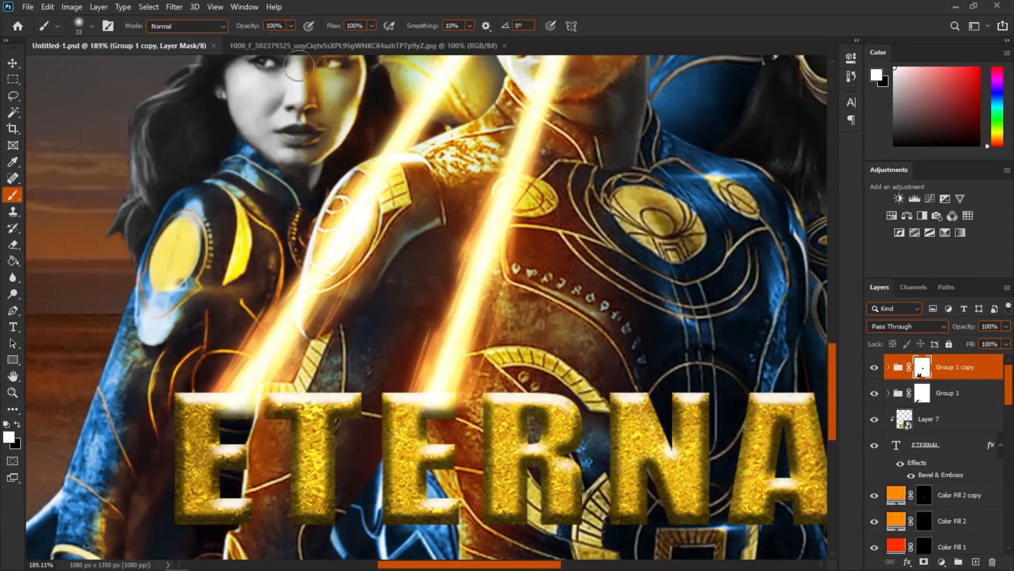
# Step: Open a sparkler photo and bring it into the poster as a Screen-blended layer
pyautogui.click(28, 6)
pyautogui.click(37, 27)
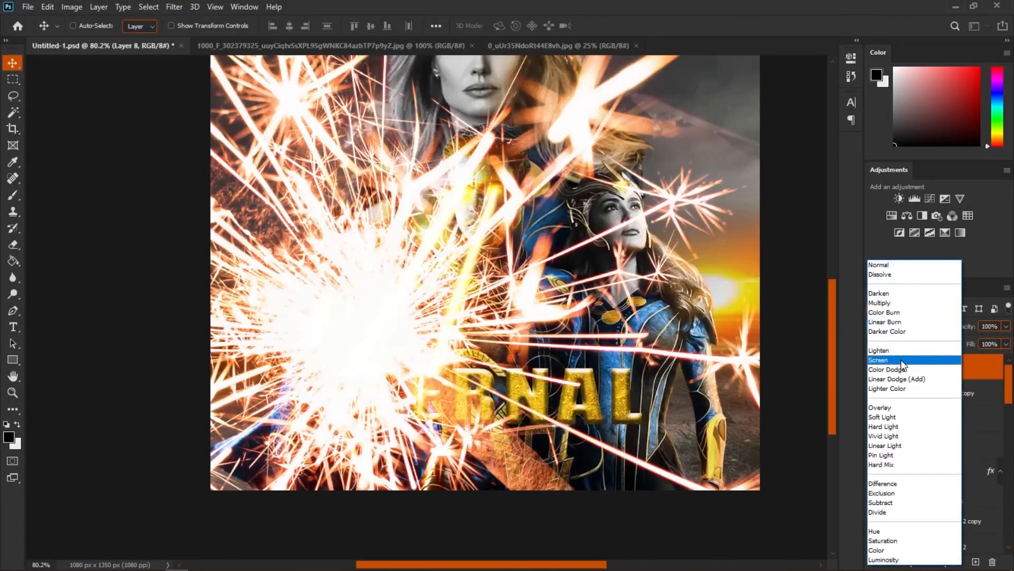
pyautogui.click(901, 346)
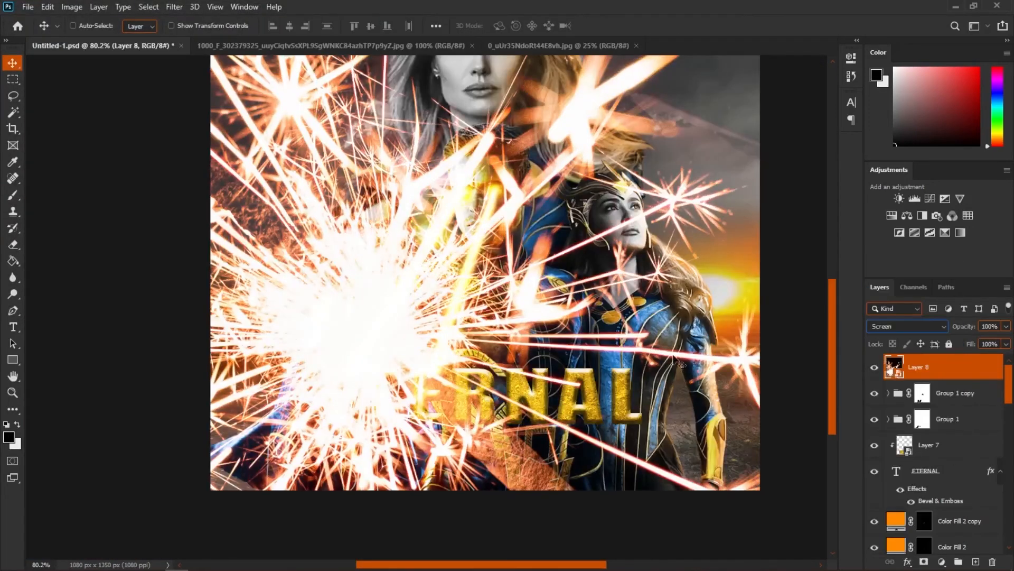
# Step: Scale the sparkle down to about 7% and place it where the left laser hits the title
pyautogui.hotkey('ctrl', 't')
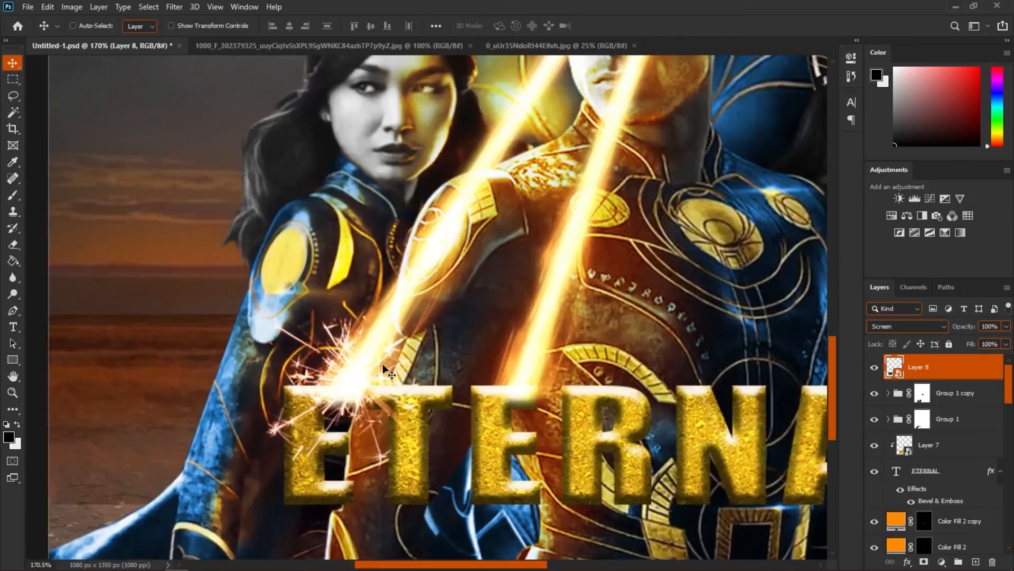
pyautogui.hotkey('ctrl', 't')
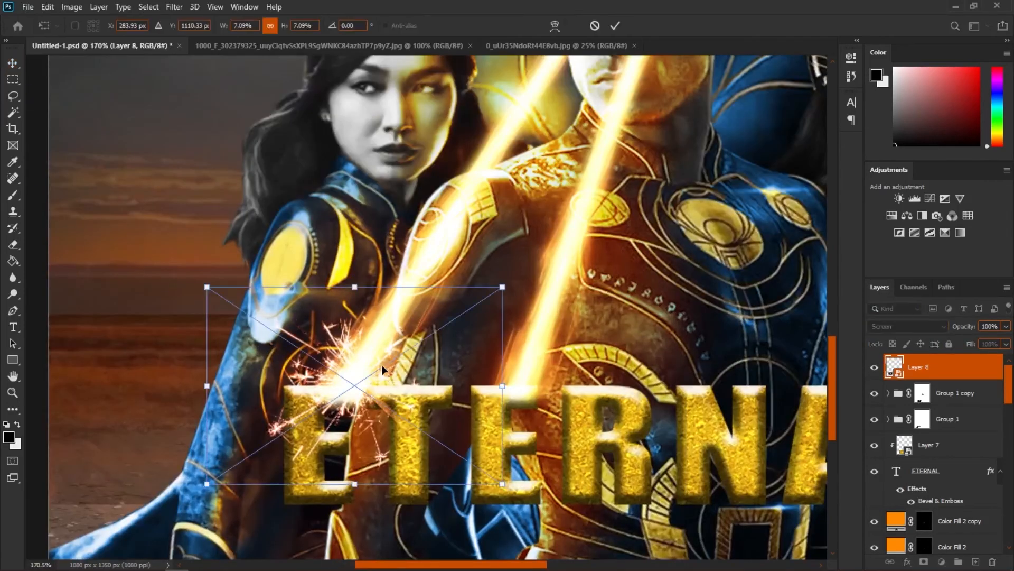
pyautogui.rightClick(373, 355)
pyautogui.click(373, 322)
pyautogui.moveTo(355, 290); pyautogui.dragTo(353, 394)
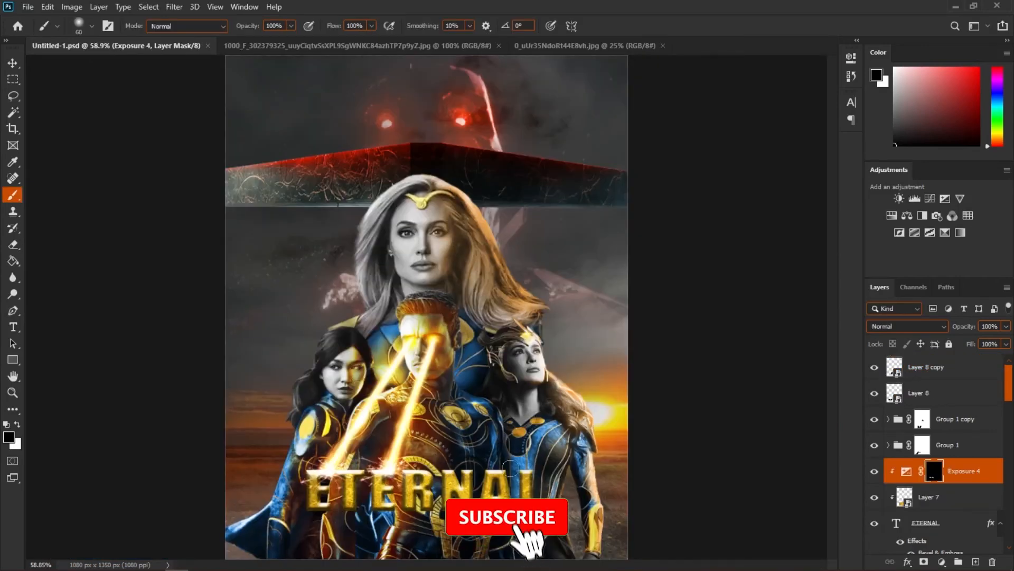
# Step: Bring in the Marvel Studios logo and place it below the title
pyautogui.click(567, 45)
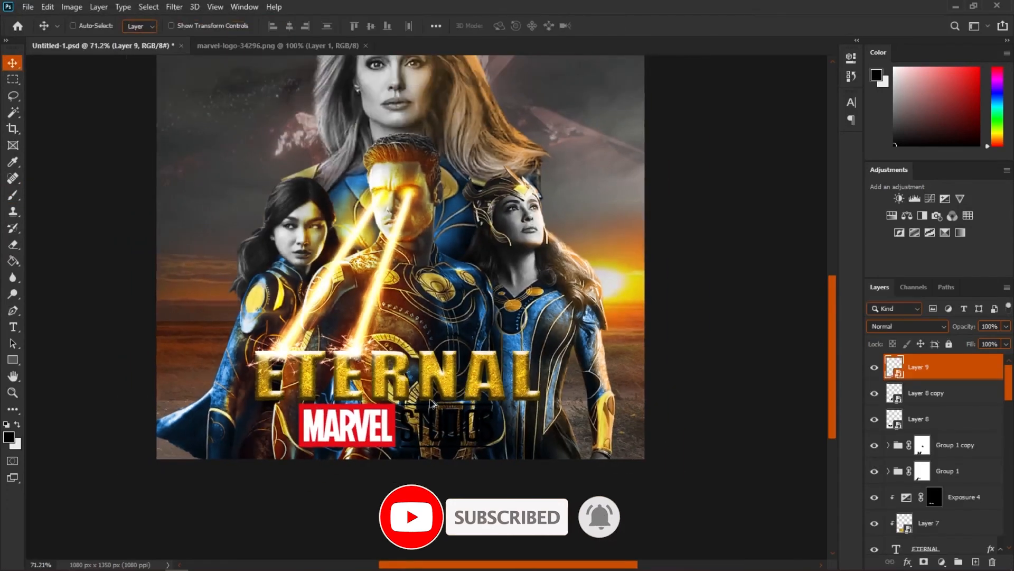
pyautogui.scroll(4, 445, 397)
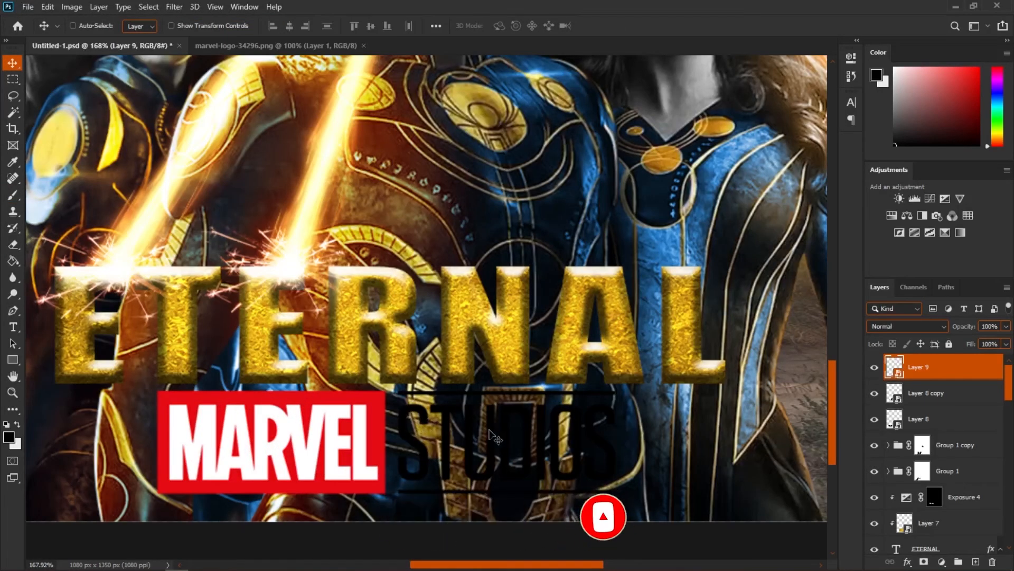
pyautogui.scroll(-3, 497, 437)
# Step: Add a white outside Stroke layer style to the Marvel Studios logo
pyautogui.rightClick(969, 379)
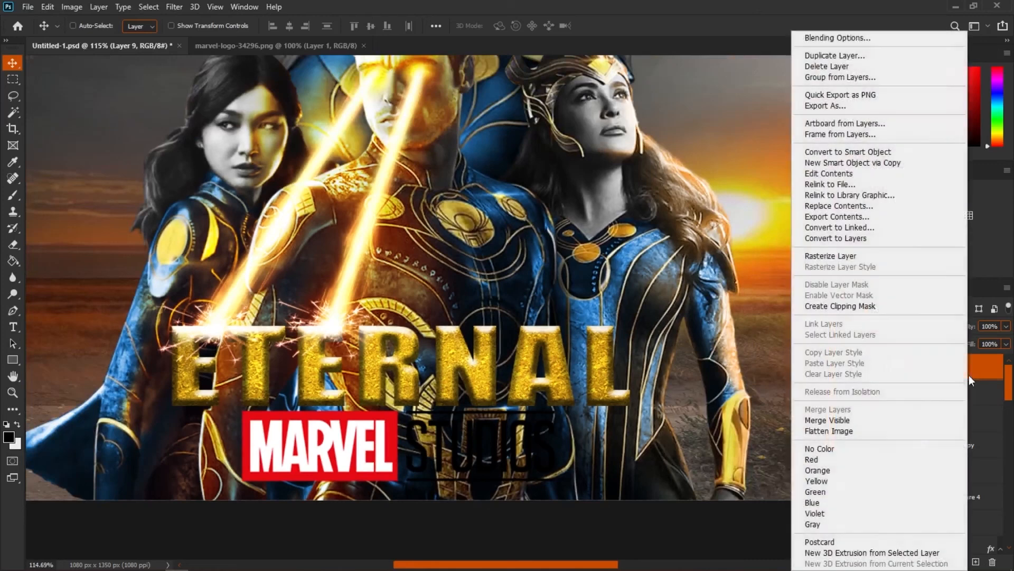
pyautogui.click(848, 38)
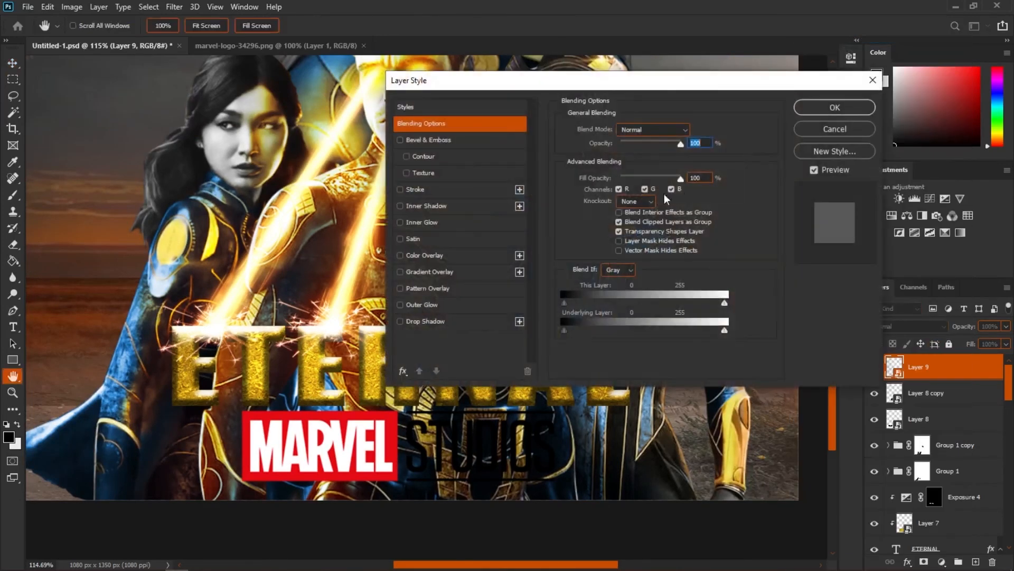
pyautogui.click(400, 189)
pyautogui.moveTo(544, 81); pyautogui.dragTo(600, 77)
pyautogui.click(477, 185)
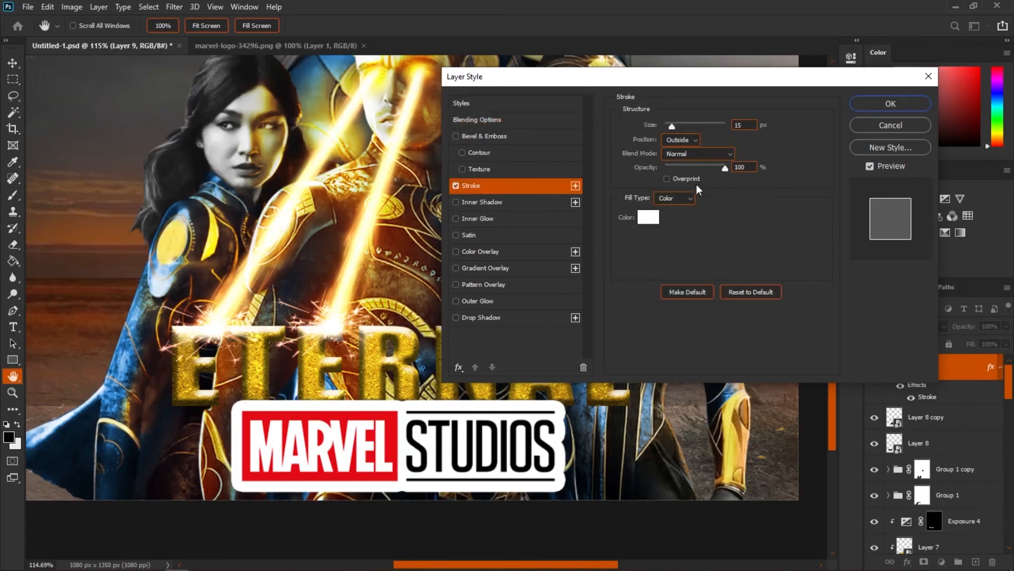
pyautogui.moveTo(674, 128); pyautogui.dragTo(667, 128)
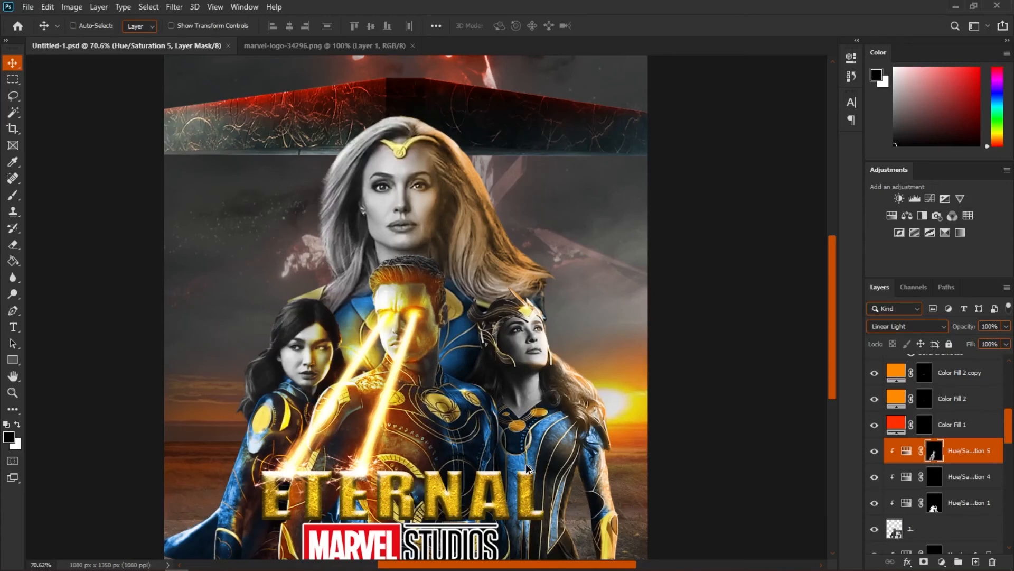
# Step: Merge all visible layers into one and duplicate the merged layer
pyautogui.scroll(4, 514, 467)
pyautogui.moveTo(510, 463); pyautogui.dragTo(530, 329)
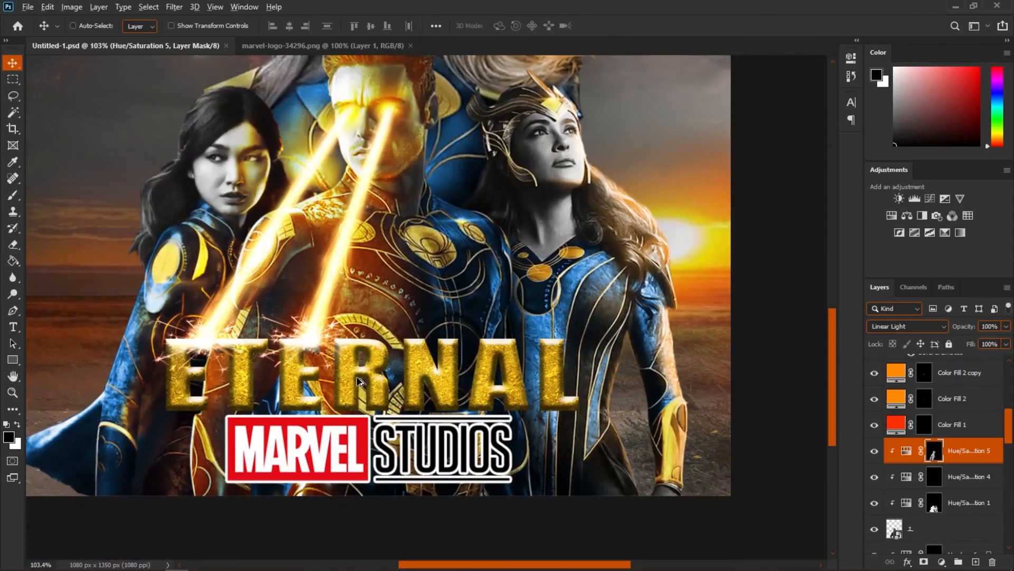
pyautogui.scroll(-5, 363, 401)
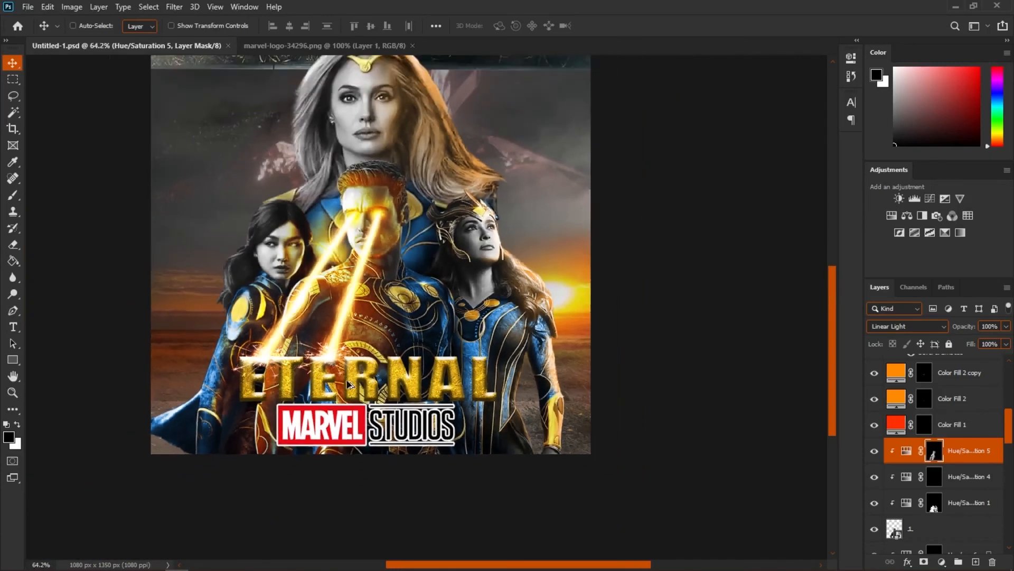
pyautogui.hotkey('ctrl', 'shift', 'e')
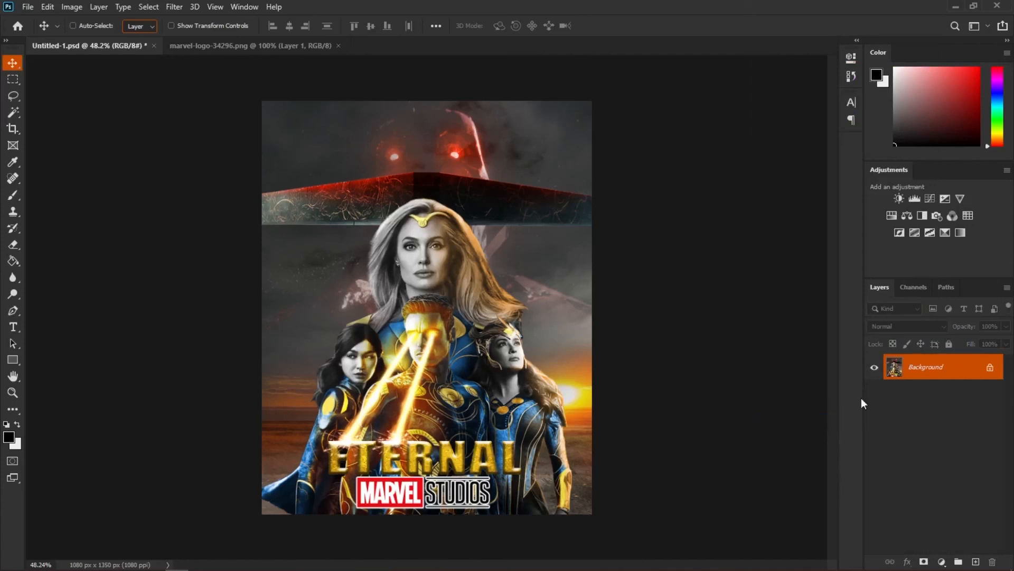
pyautogui.hotkey('ctrl', 'j')
# Step: Apply a Camera Raw Filter to the duplicate with contrast +35 and highlights +62
pyautogui.click(175, 6)
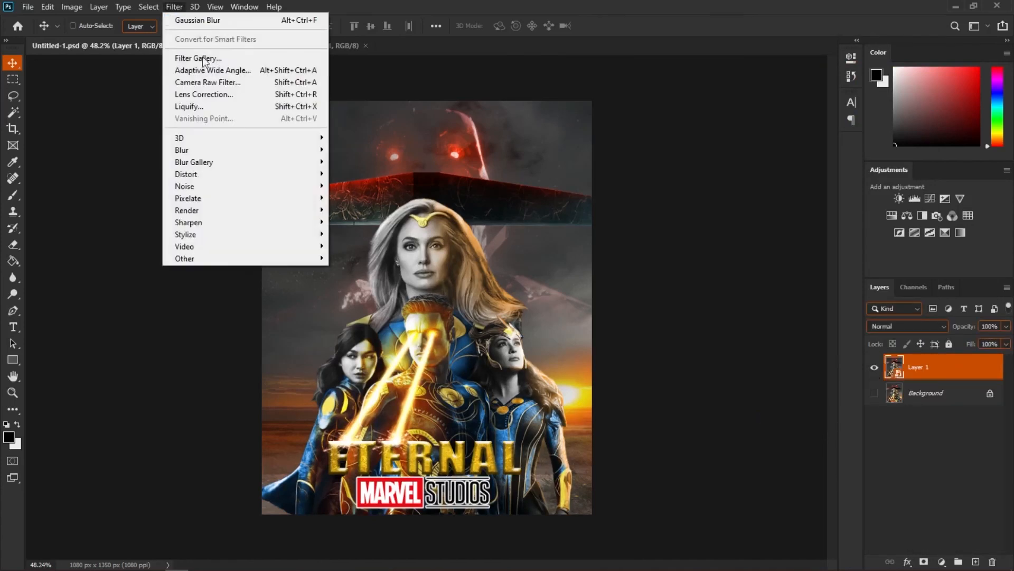
pyautogui.click(228, 82)
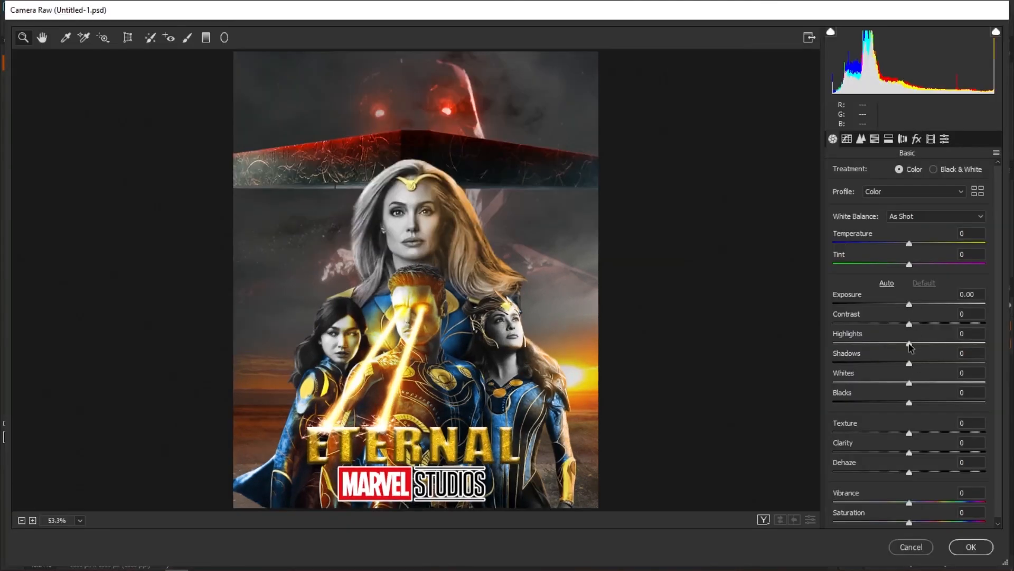
pyautogui.moveTo(909, 342); pyautogui.dragTo(957, 344)
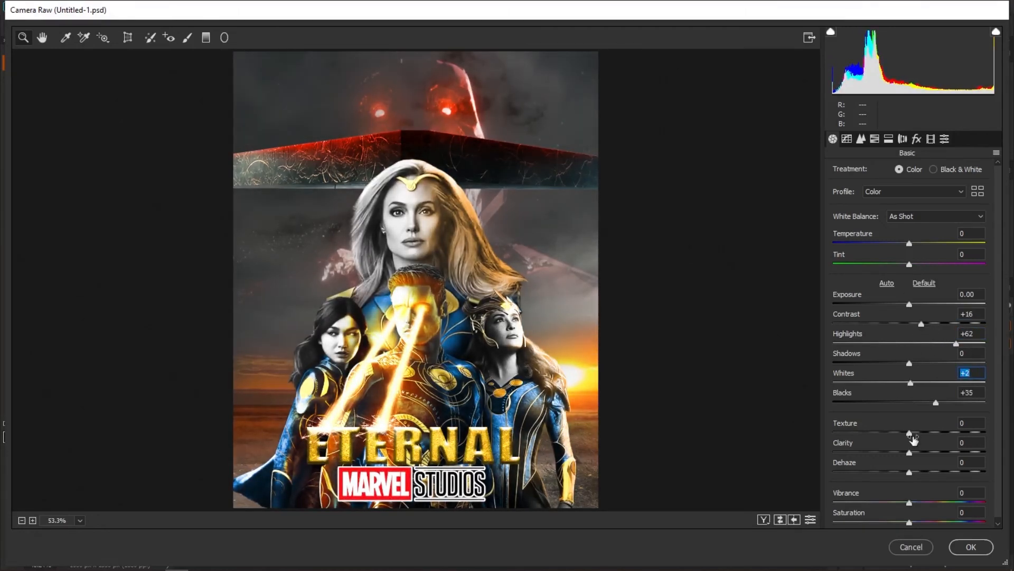
pyautogui.hotkey('ctrl', 'alt', '4')
pyautogui.moveTo(914, 260); pyautogui.dragTo(924, 261)
pyautogui.click(938, 173)
pyautogui.hotkey('ctrl', 'alt', '3')
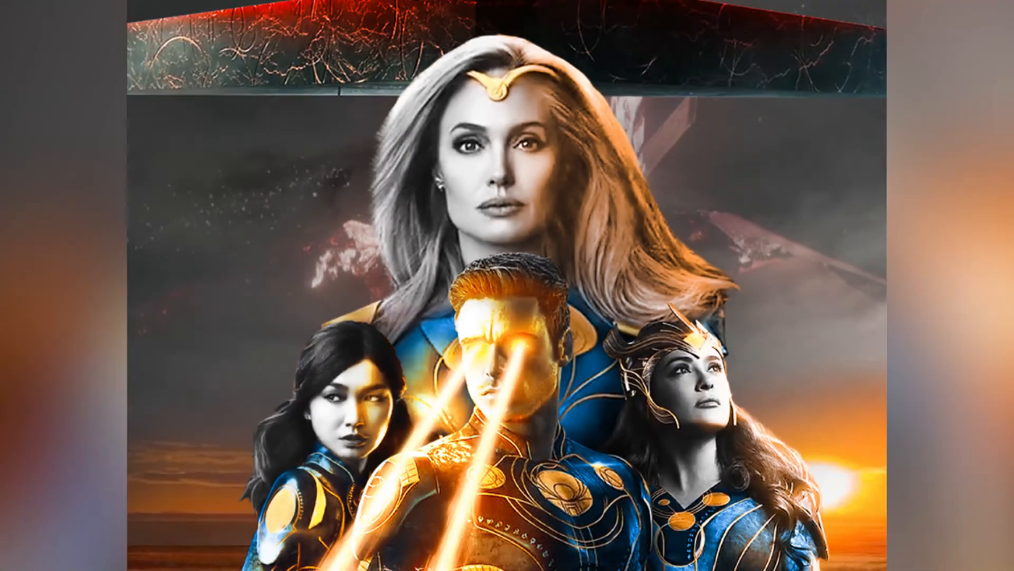